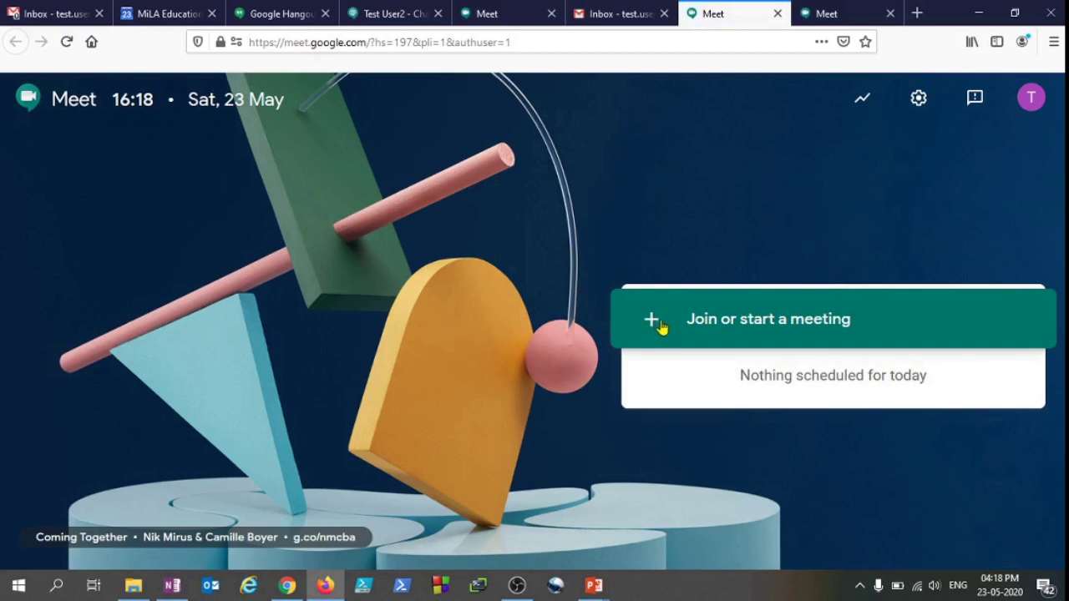
Step: Close the extra Meet tab, switch to the first test account's Calendar and check which account is signed in
{"action": "left_click", "coordinate": [890, 15]}
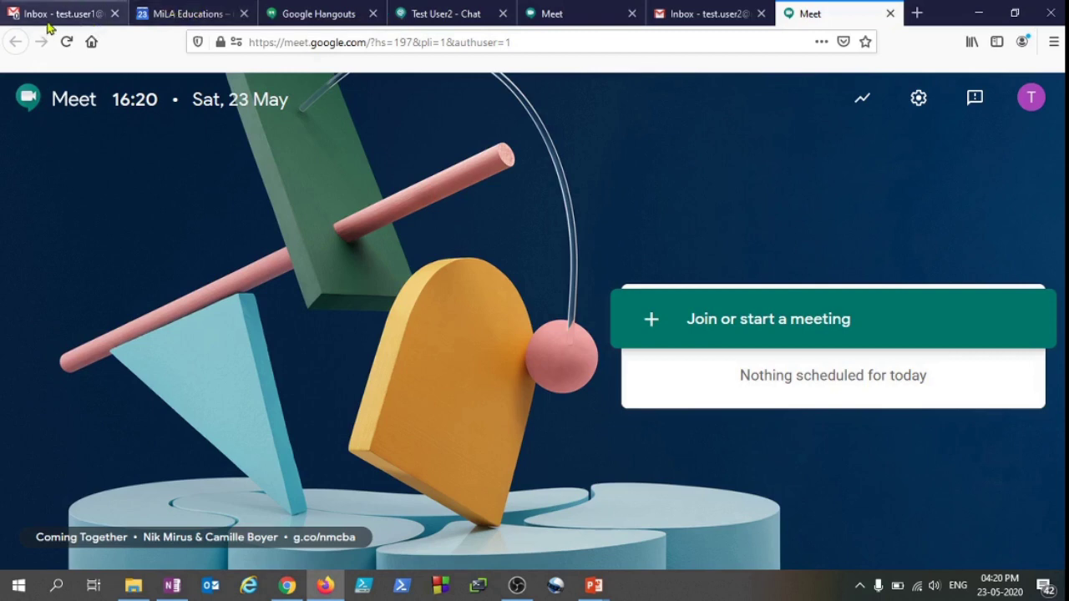
{"action": "left_click", "coordinate": [73, 14]}
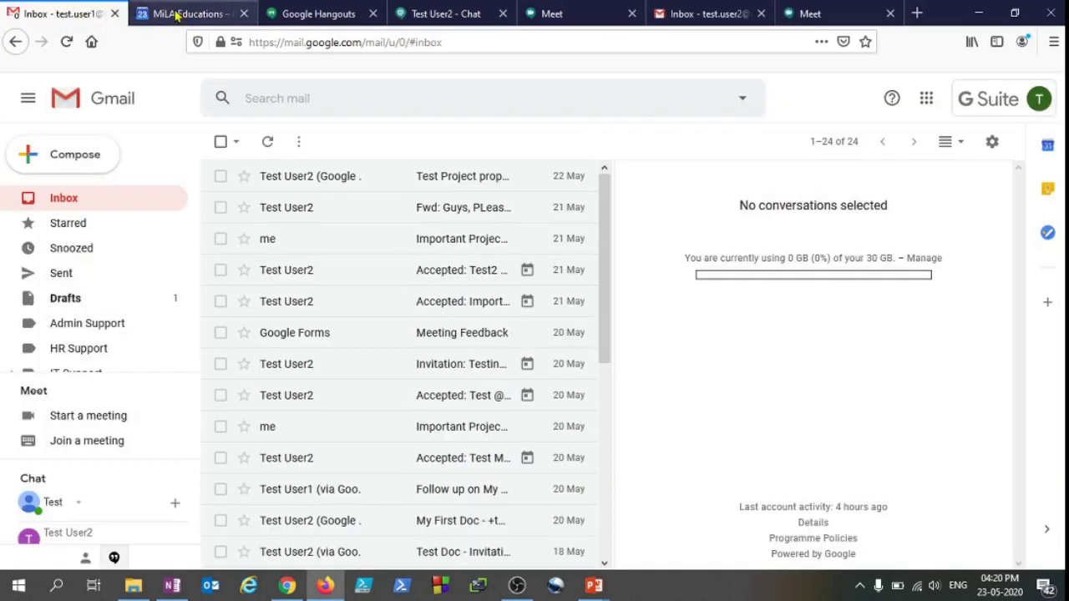
{"action": "left_click", "coordinate": [178, 16]}
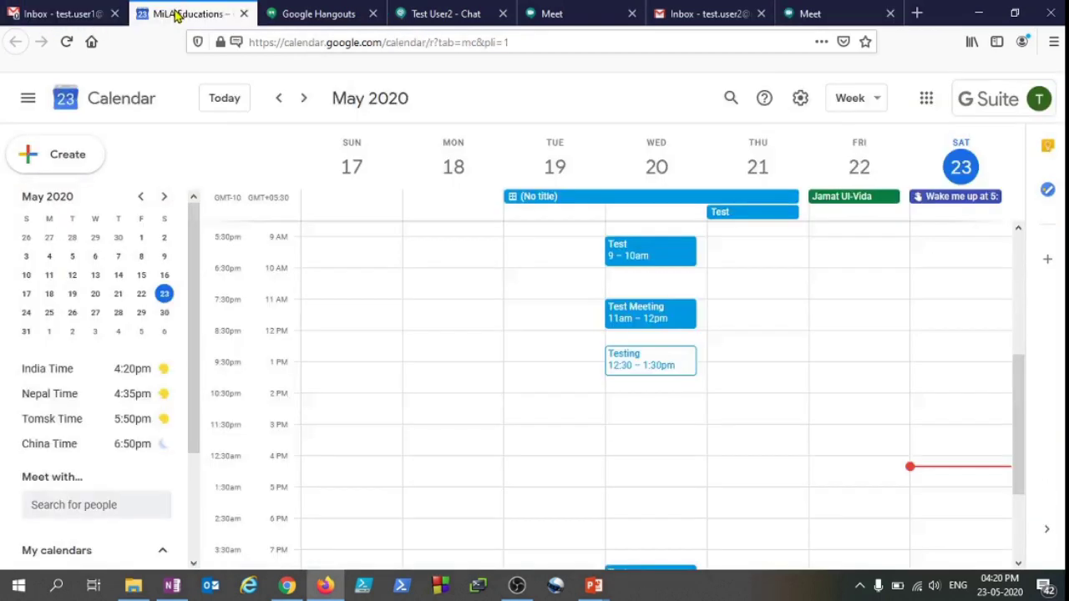
{"action": "left_click", "coordinate": [971, 96]}
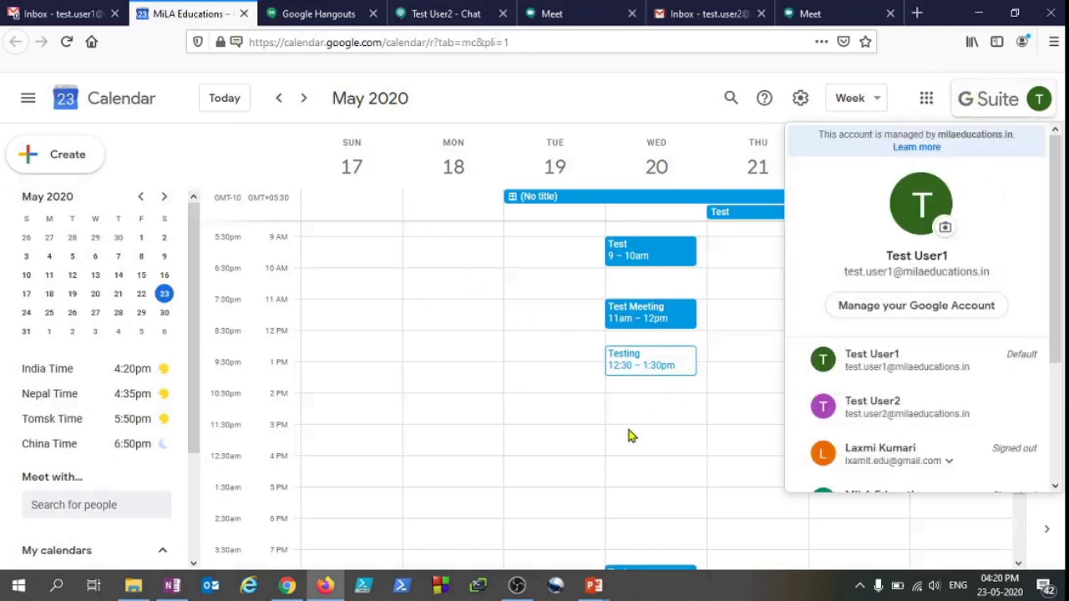
{"action": "left_click", "coordinate": [589, 465]}
{"action": "scroll", "coordinate": [950, 441], "scroll_direction": "down", "scroll_amount": 1}
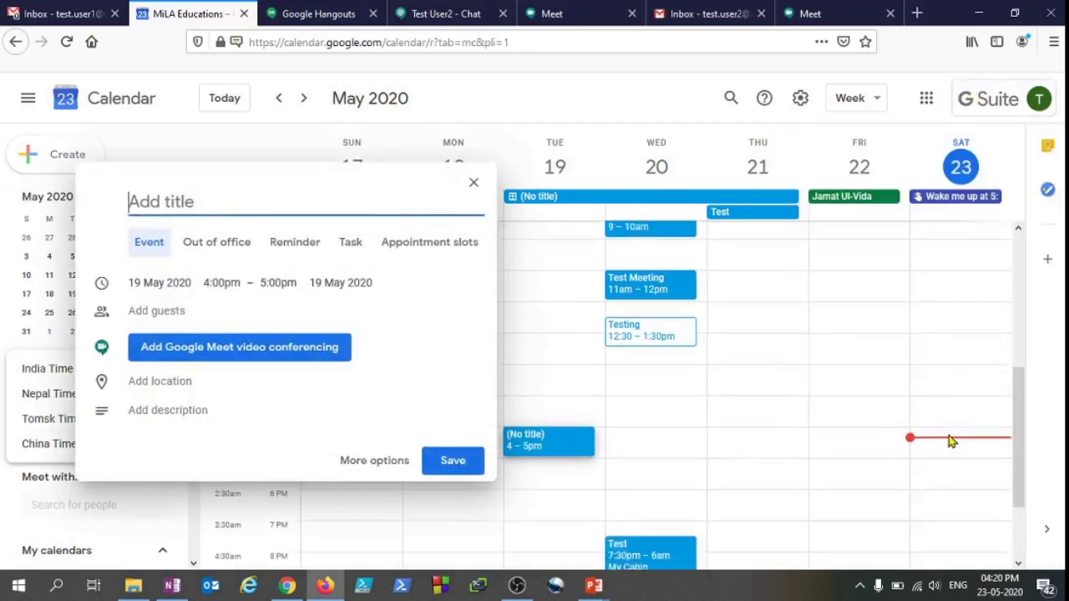
{"action": "scroll", "coordinate": [949, 441], "scroll_direction": "down", "scroll_amount": 1}
{"action": "left_click", "coordinate": [911, 441]}
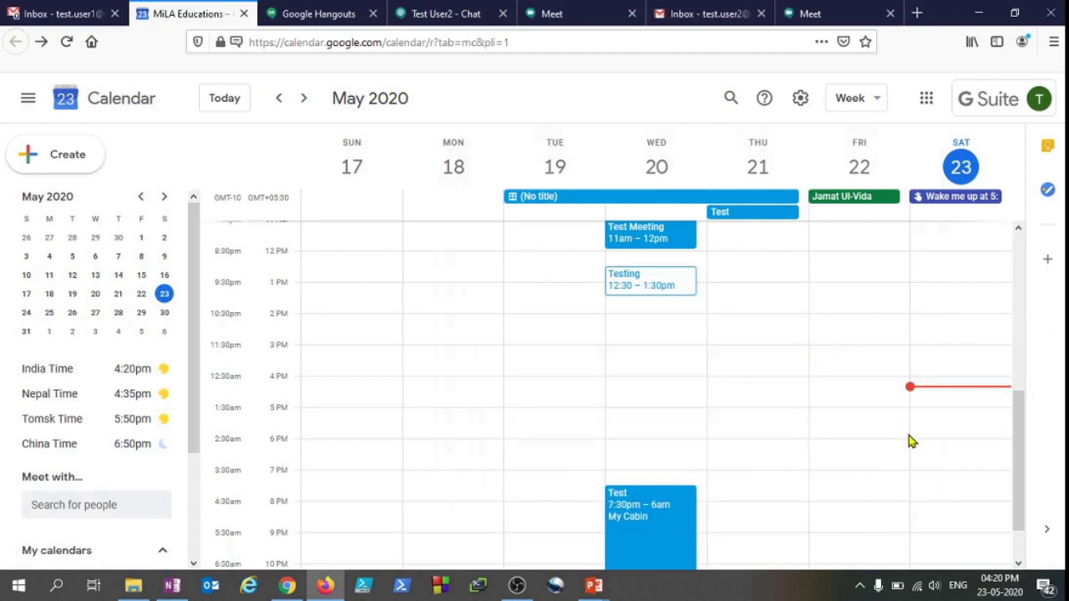
Step: Create a "Test" event for 23 May 2020, 4:30pm to 5:30pm, with the second test user as guest, and send the invitation email
{"action": "left_click", "coordinate": [955, 399]}
{"action": "type", "text": "T"}
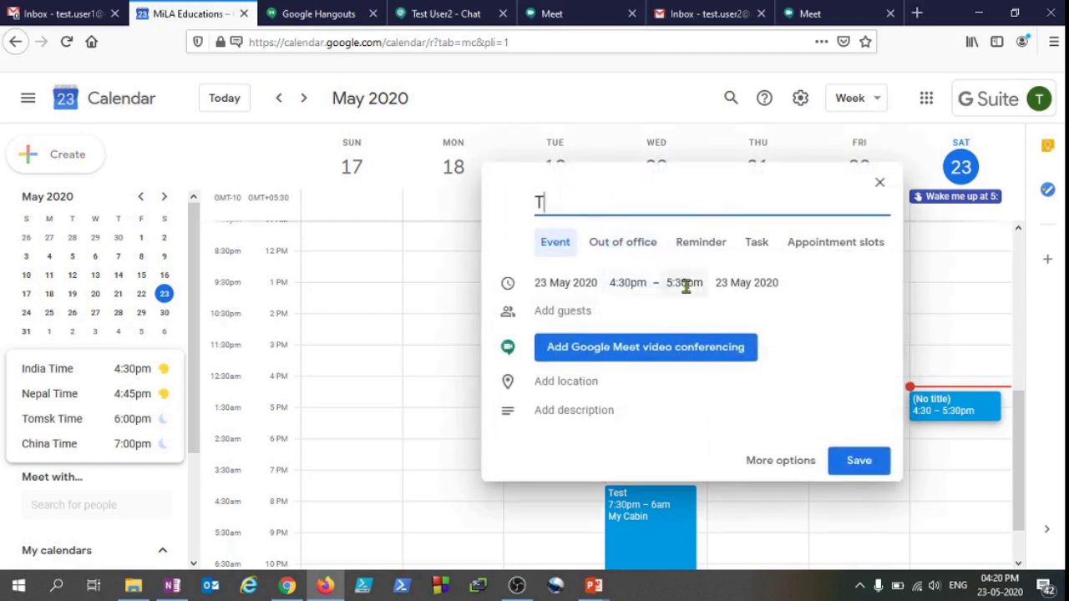
{"action": "type", "text": "est"}
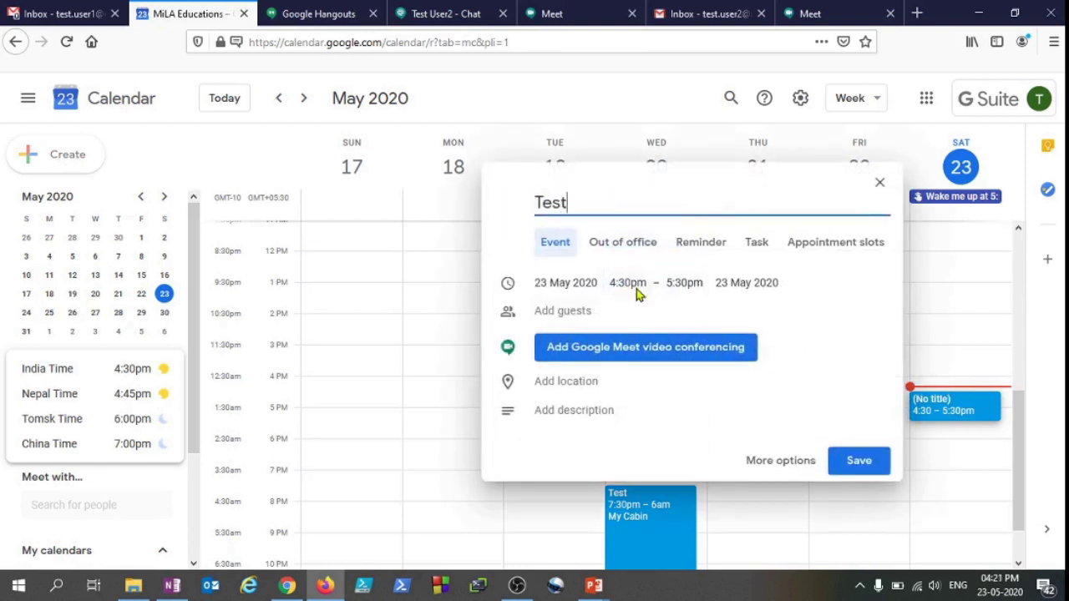
{"action": "left_click", "coordinate": [592, 310]}
{"action": "type", "text": "Test"}
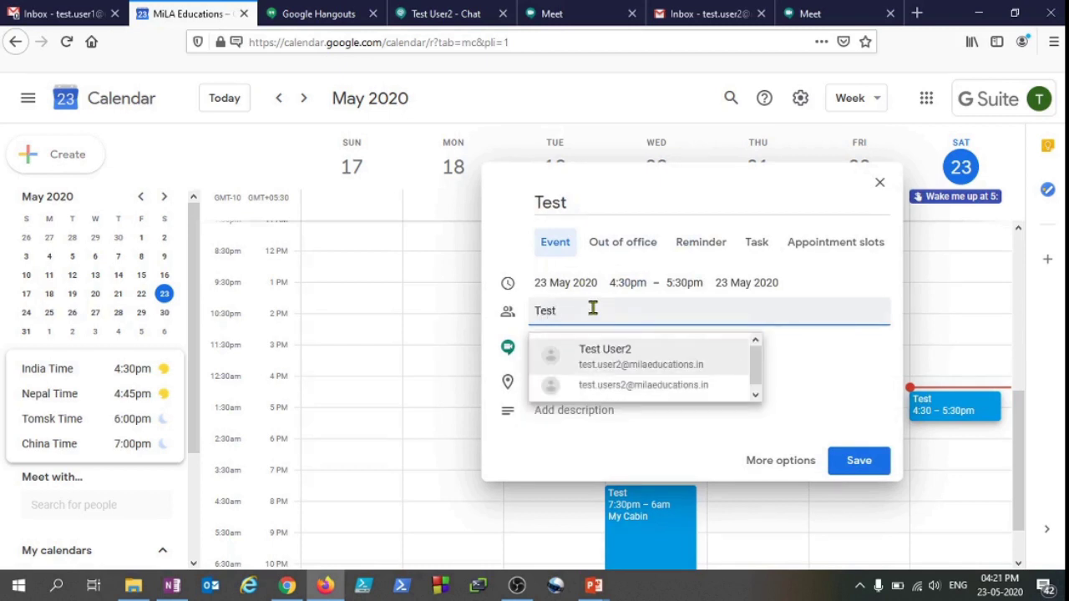
{"action": "left_click", "coordinate": [640, 361]}
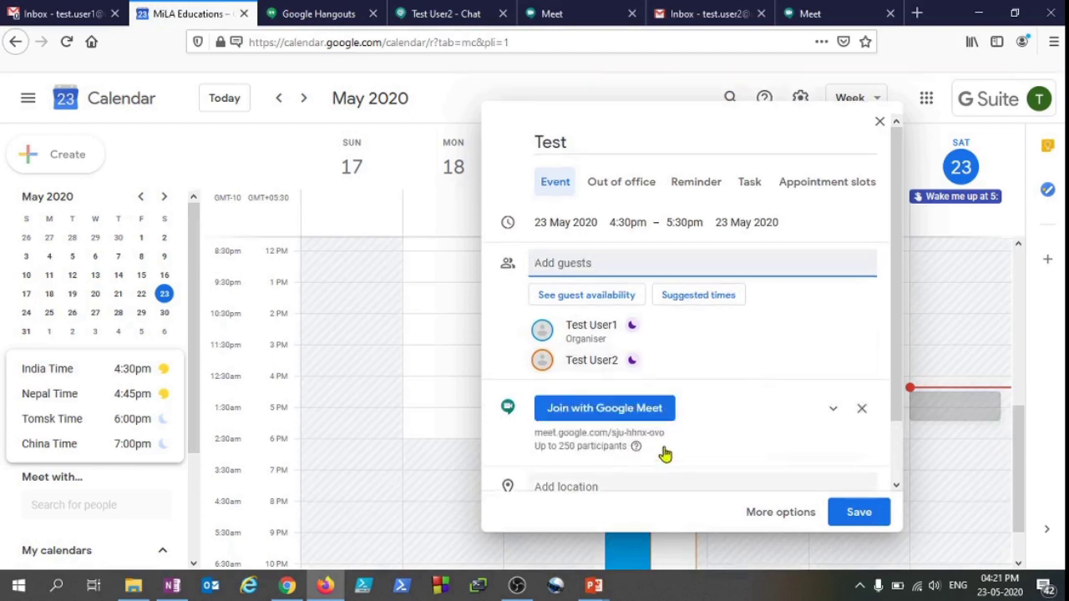
{"action": "left_click", "coordinate": [861, 512]}
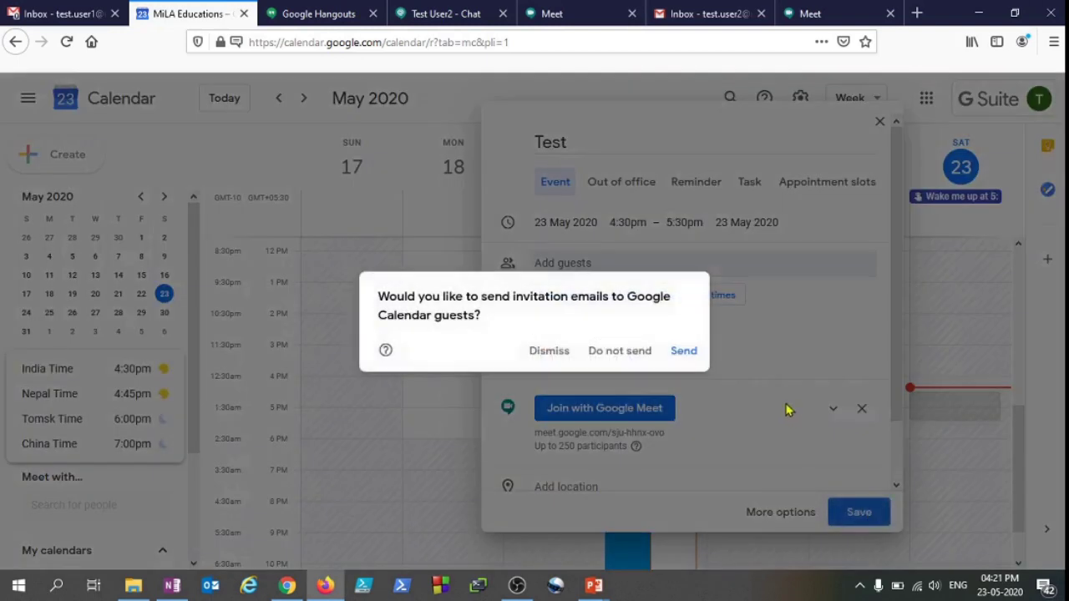
{"action": "left_click", "coordinate": [684, 352]}
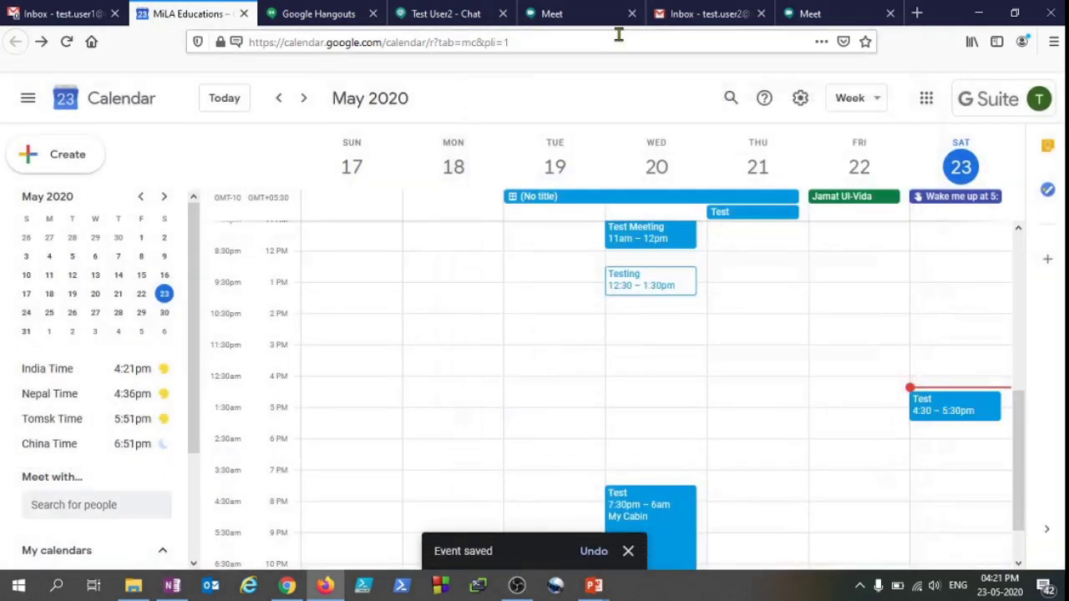
Step: From the second test account's mailbox, open its Calendar and accept the invitation to the "Test" event on 23 May
{"action": "left_click", "coordinate": [677, 13]}
{"action": "left_click", "coordinate": [929, 99]}
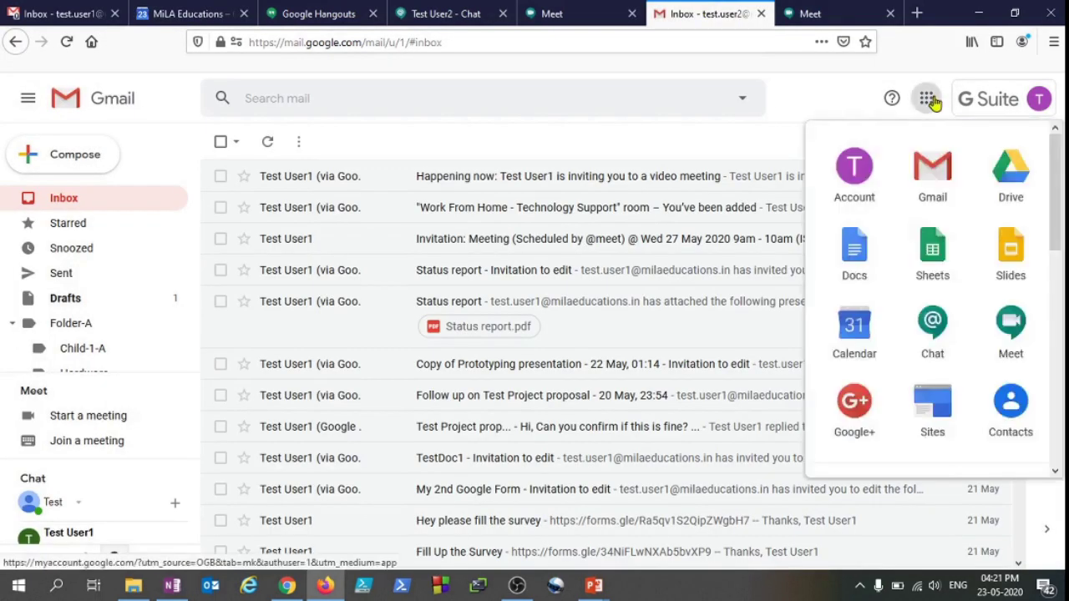
{"action": "left_click", "coordinate": [858, 332]}
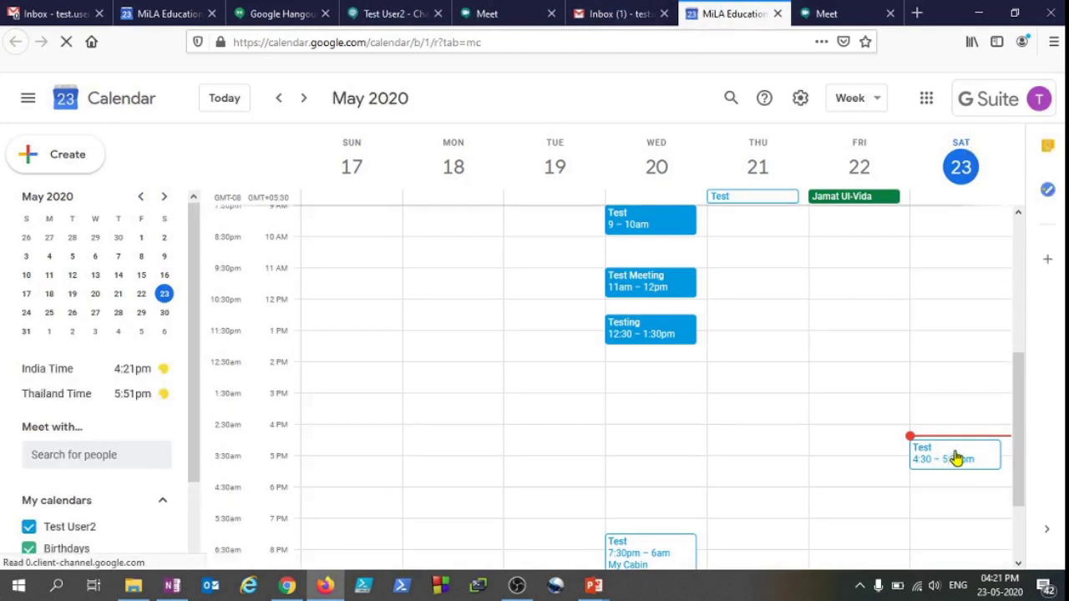
{"action": "left_click", "coordinate": [955, 461]}
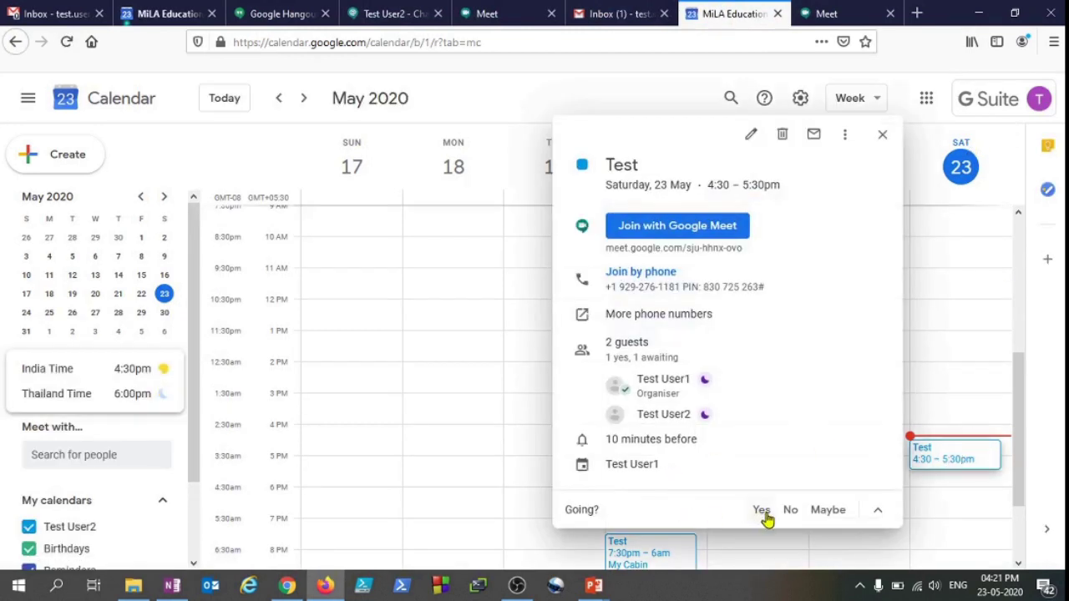
{"action": "left_click", "coordinate": [764, 516]}
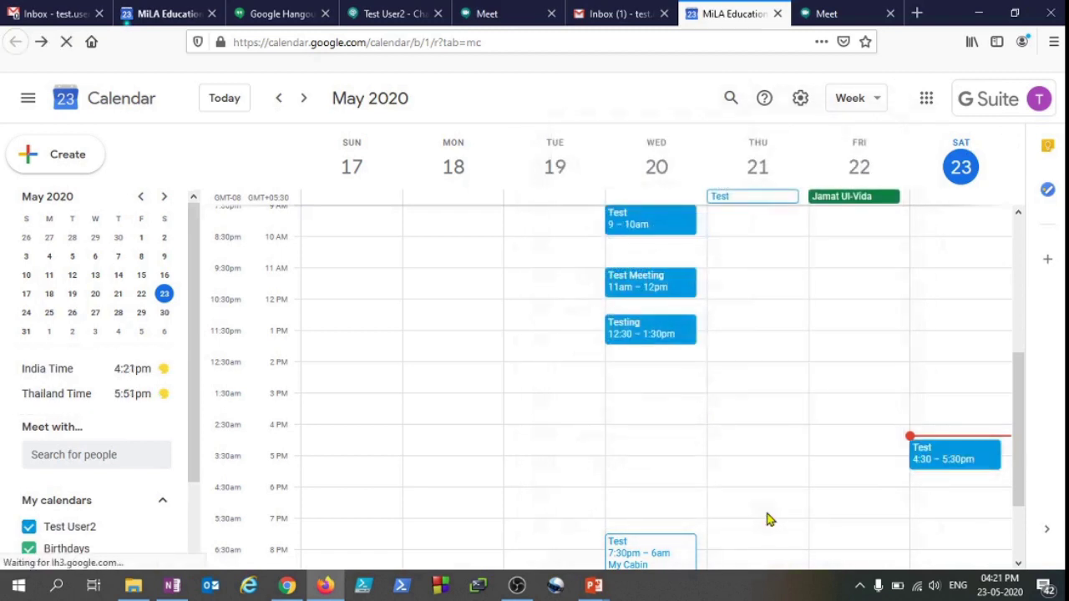
Step: Compare the scheduled meetings on the second account's Meet home page with the "Test" event in its Calendar
{"action": "left_click", "coordinate": [825, 18]}
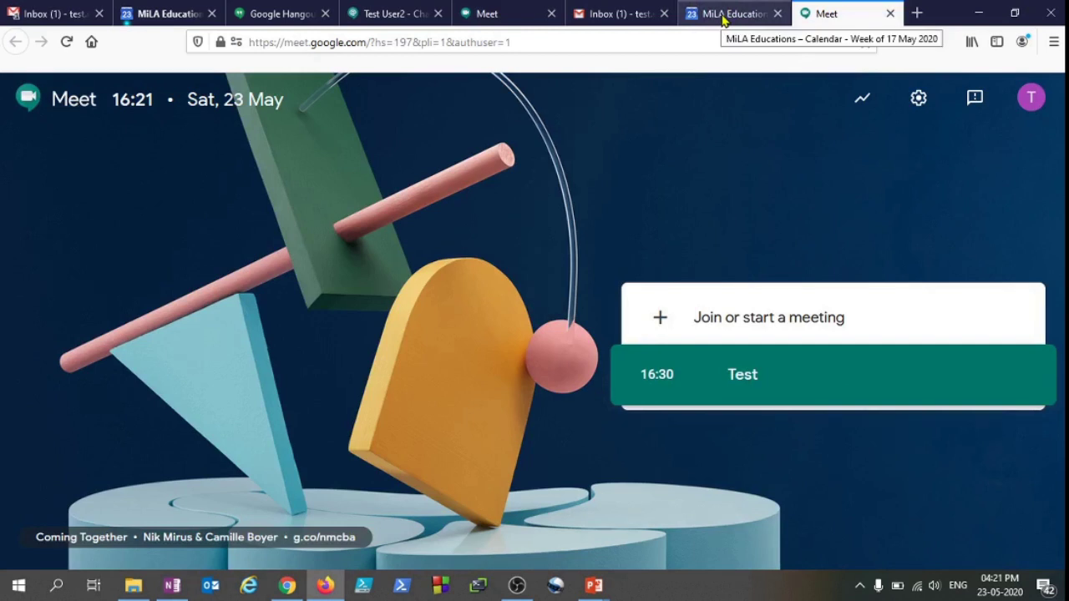
{"action": "left_click", "coordinate": [723, 17]}
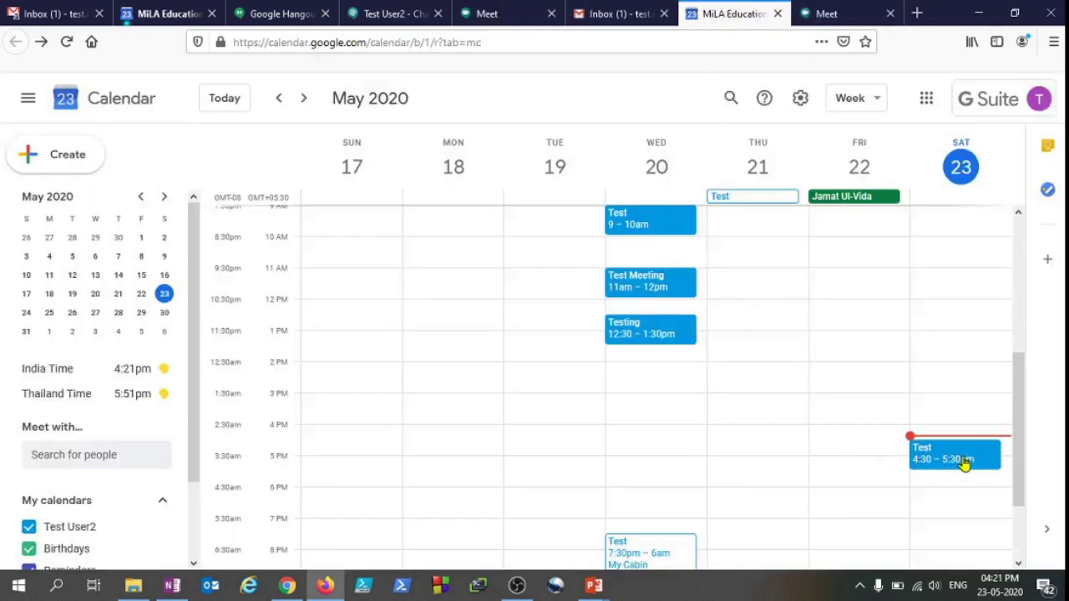
{"action": "left_click", "coordinate": [839, 14]}
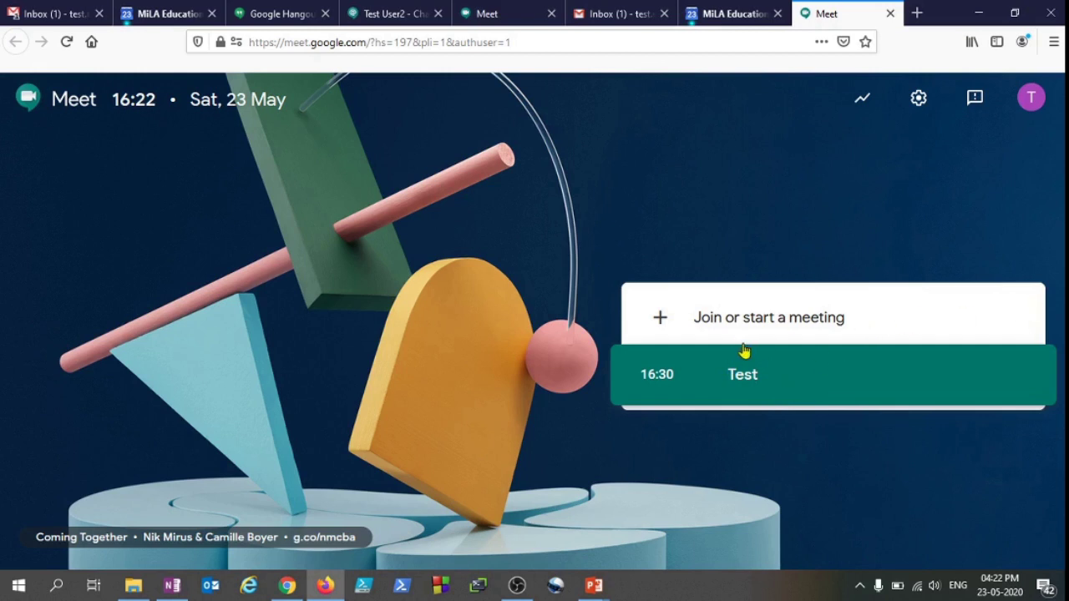
Step: Start a new meeting with the nickname "Test" and join it from the second test account
{"action": "left_click", "coordinate": [797, 322]}
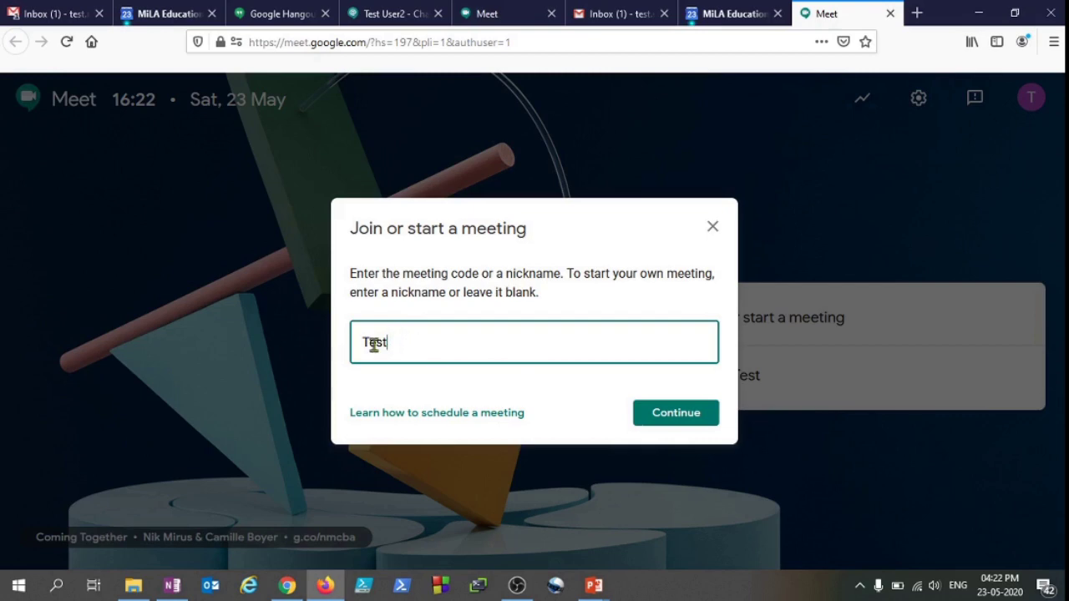
{"action": "left_click", "coordinate": [674, 415]}
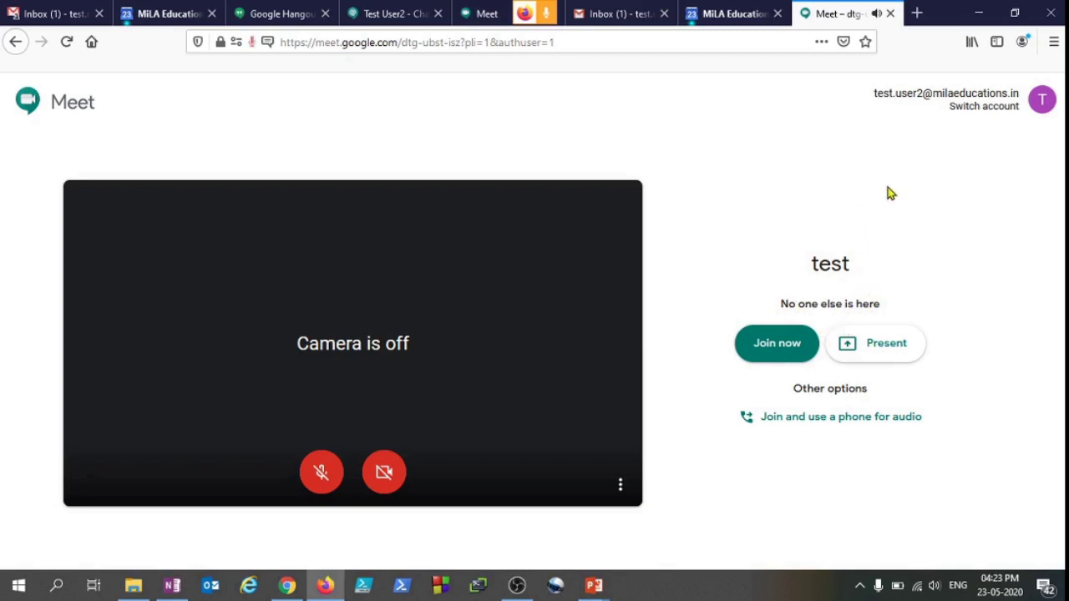
{"action": "left_click", "coordinate": [776, 346]}
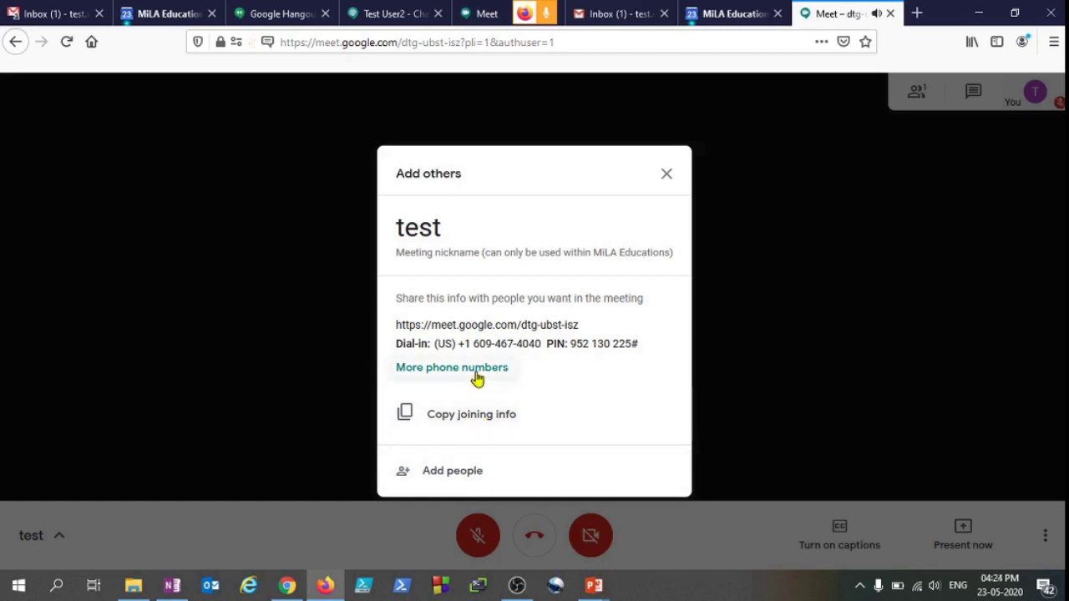
Step: Highlight the meeting link, then add the first test user to the meeting and send the invitation email
{"action": "left_click_drag", "start_coordinate": [397, 324], "coordinate": [601, 328]}
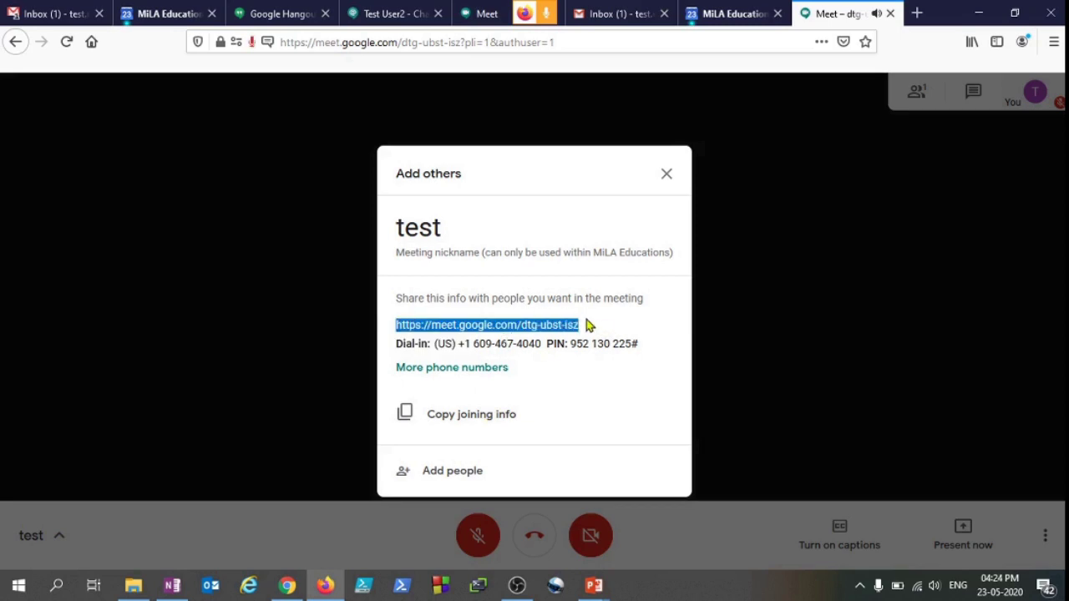
{"action": "left_click", "coordinate": [458, 481]}
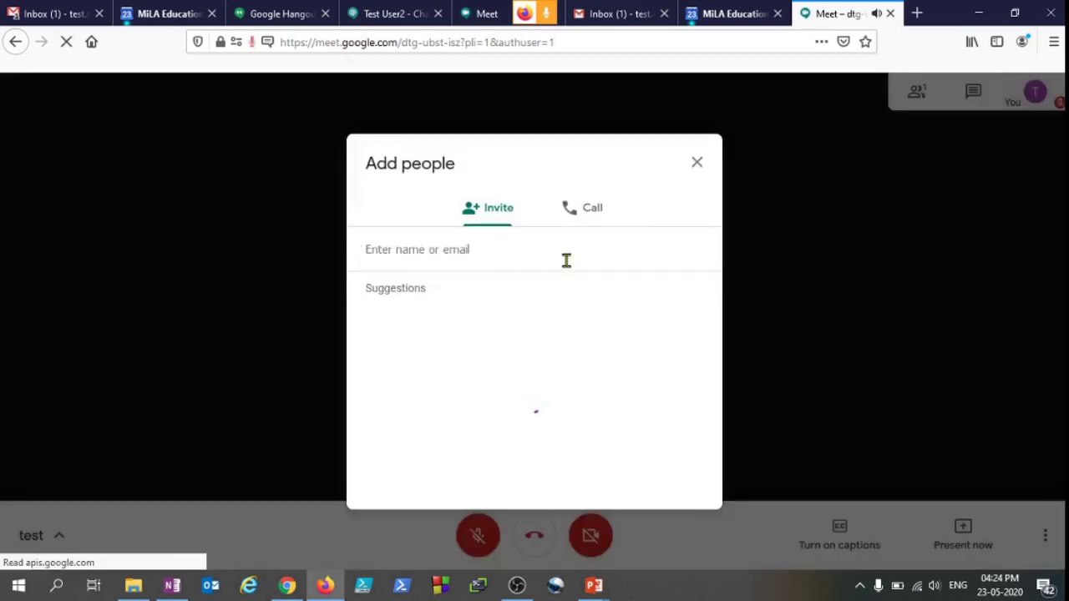
{"action": "type", "text": "test"}
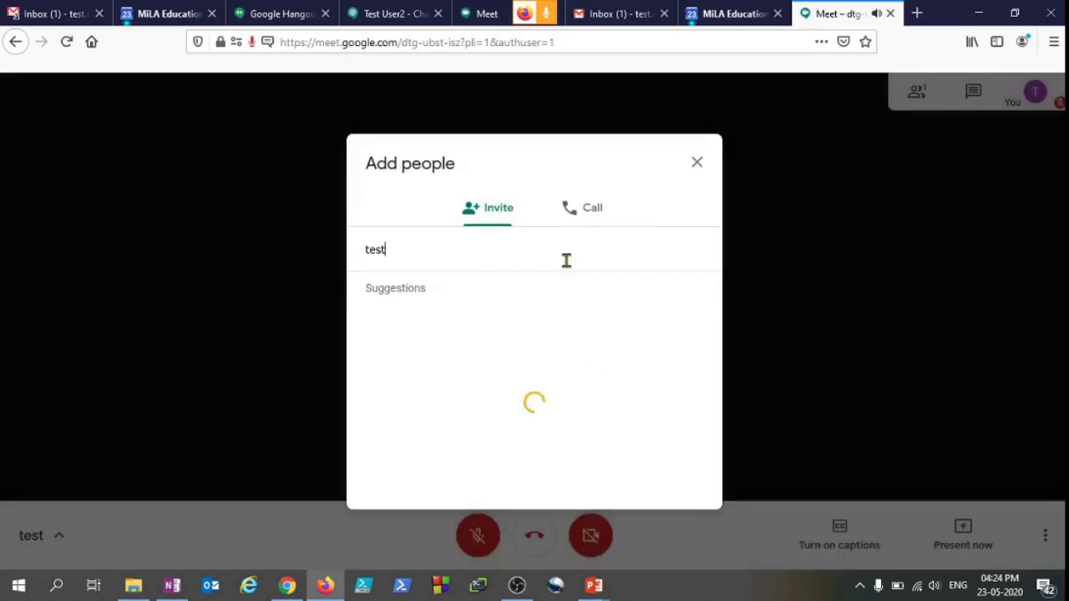
{"action": "type", "text": ".user1"}
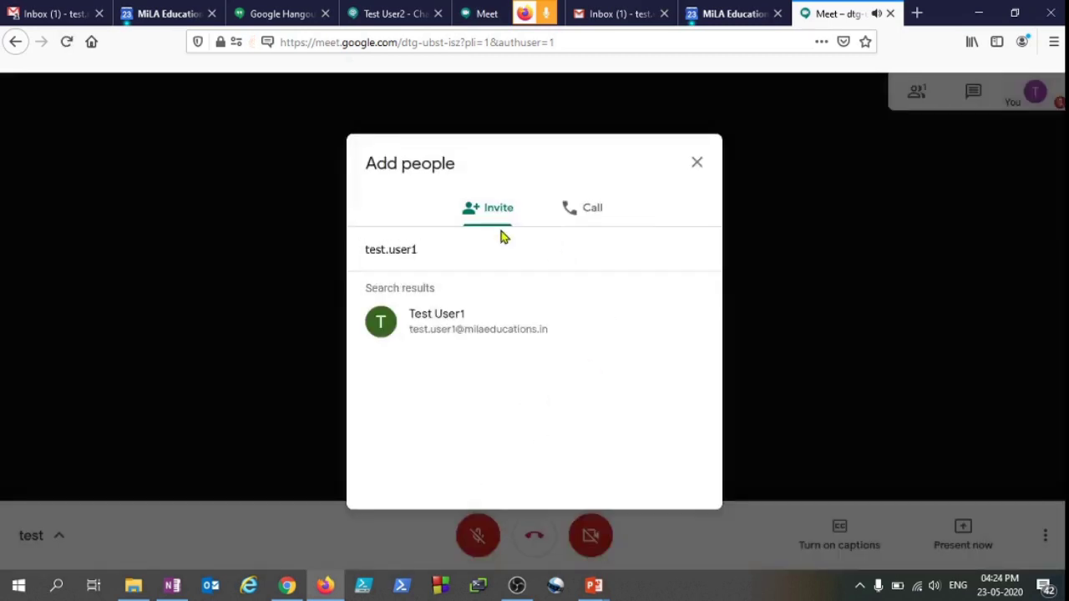
{"action": "left_click", "coordinate": [480, 318]}
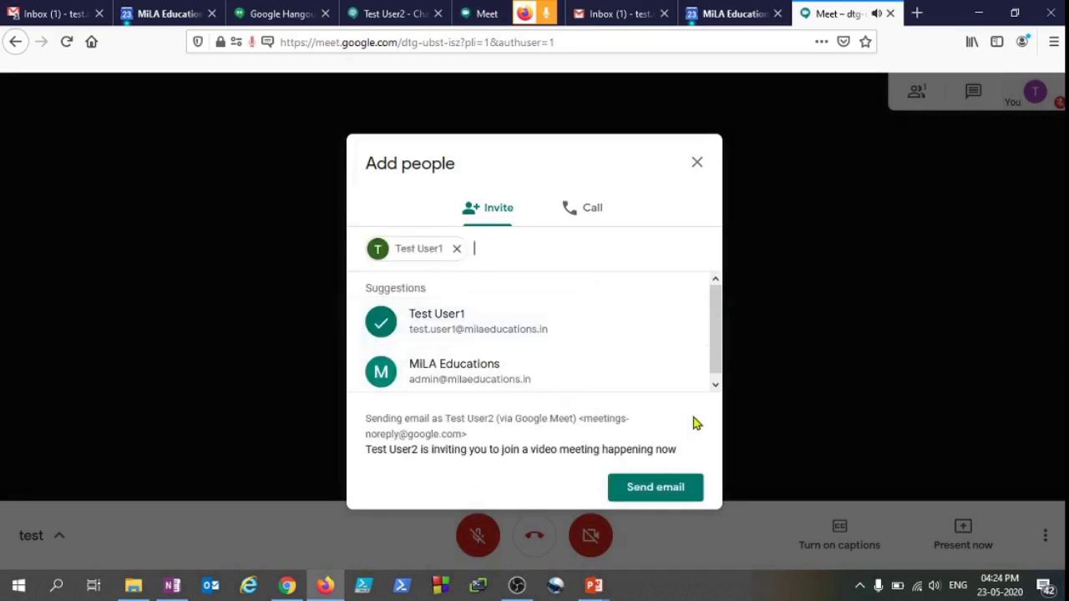
{"action": "left_click", "coordinate": [660, 494]}
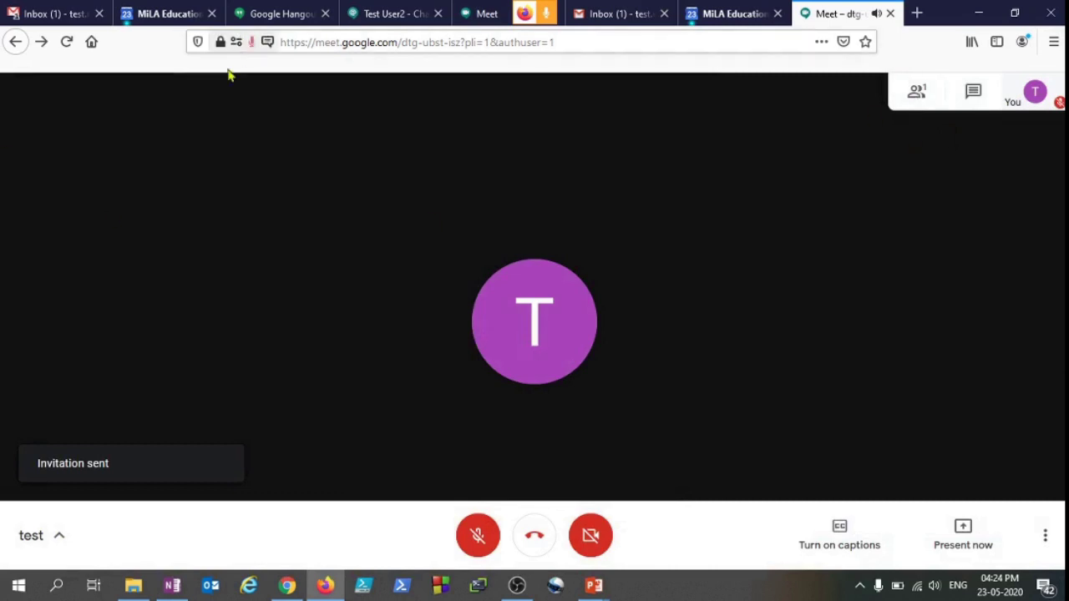
Step: Open the video meeting invitation in the first test account's inbox and follow its link to the meeting
{"action": "left_click", "coordinate": [60, 10]}
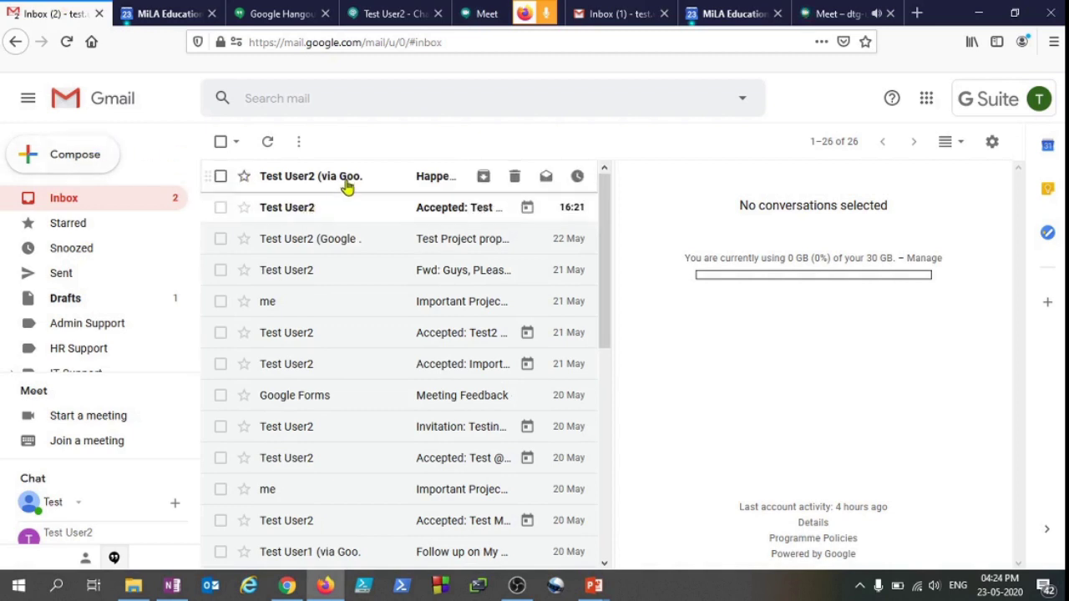
{"action": "left_click", "coordinate": [348, 181]}
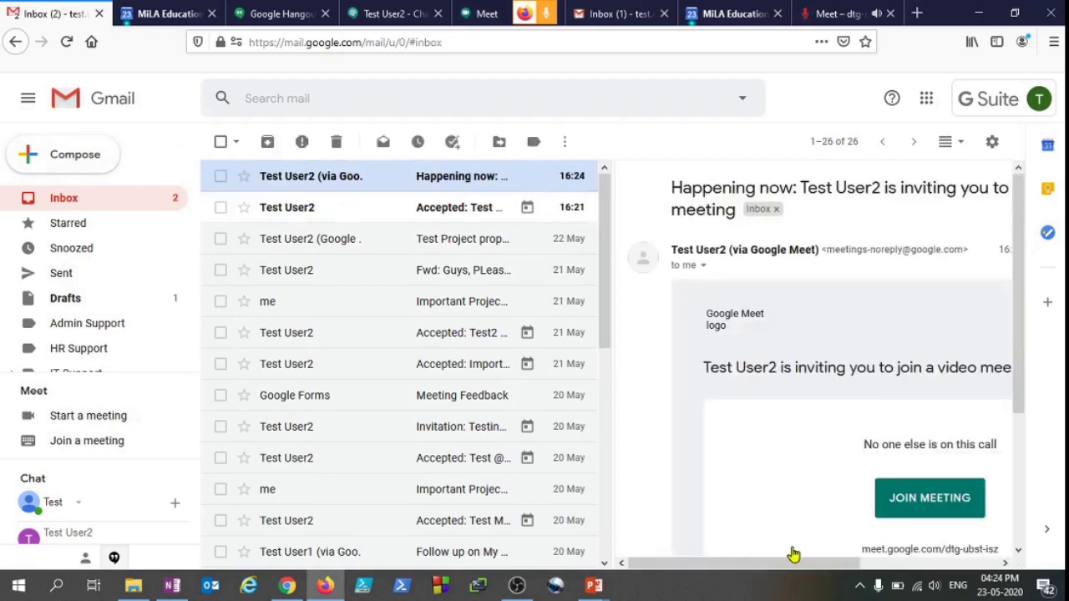
{"action": "left_click_drag", "start_coordinate": [794, 560], "coordinate": [887, 552]}
{"action": "scroll", "coordinate": [873, 473], "scroll_direction": "down", "scroll_amount": 3}
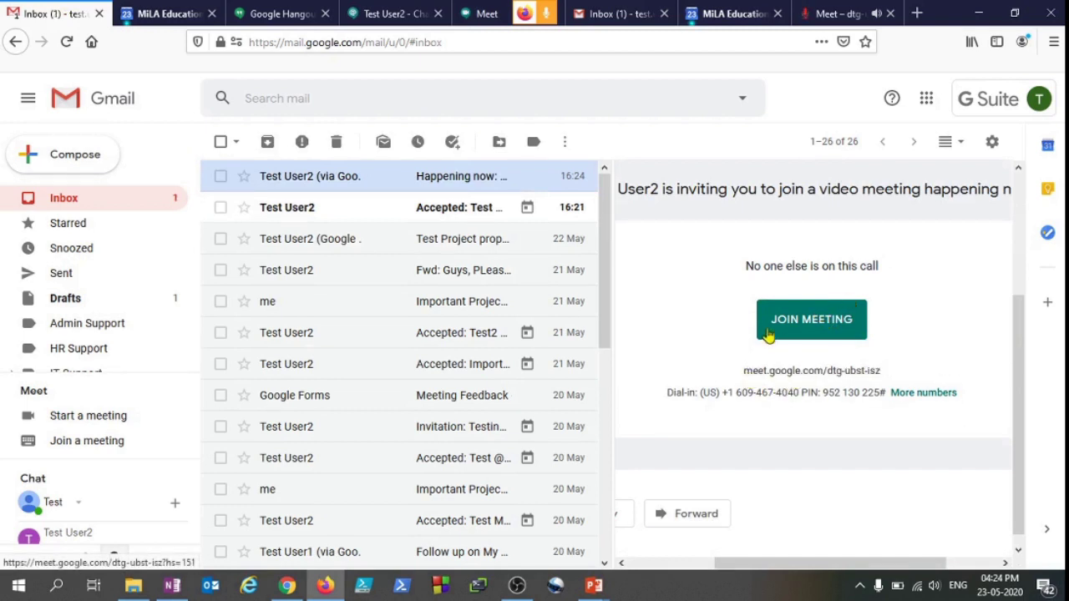
{"action": "left_click", "coordinate": [814, 325]}
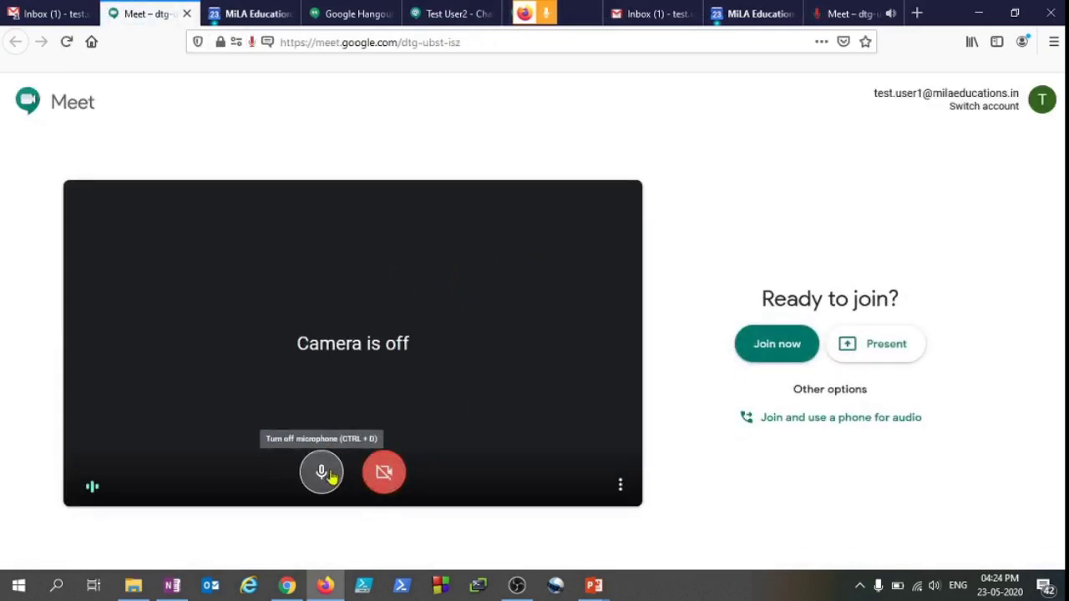
Step: Join the meeting from the first test account with the microphone turned off and show the participant list
{"action": "left_click", "coordinate": [322, 472]}
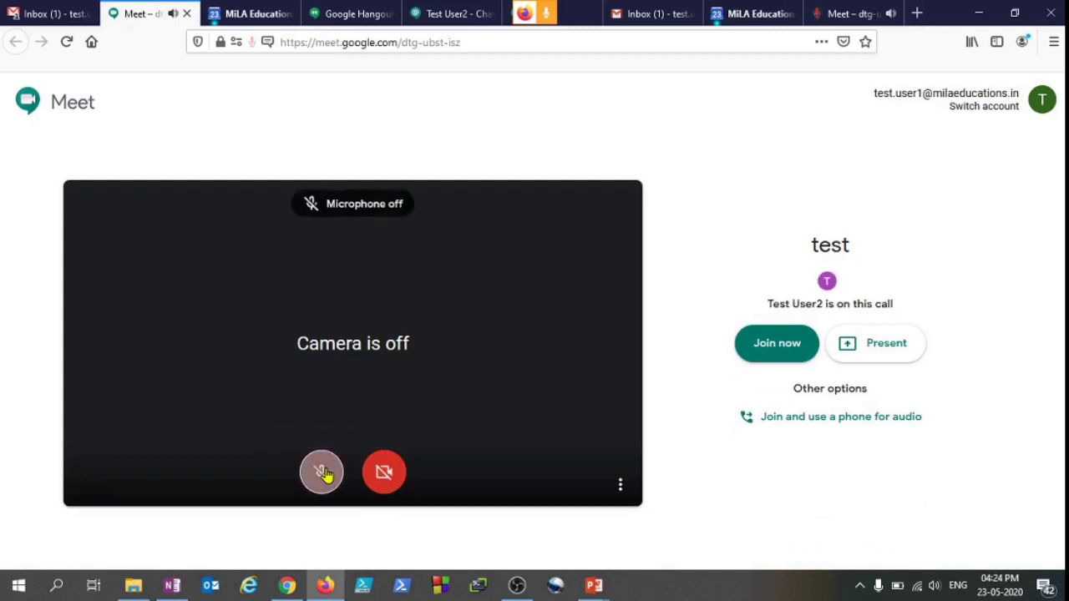
{"action": "left_click", "coordinate": [772, 355]}
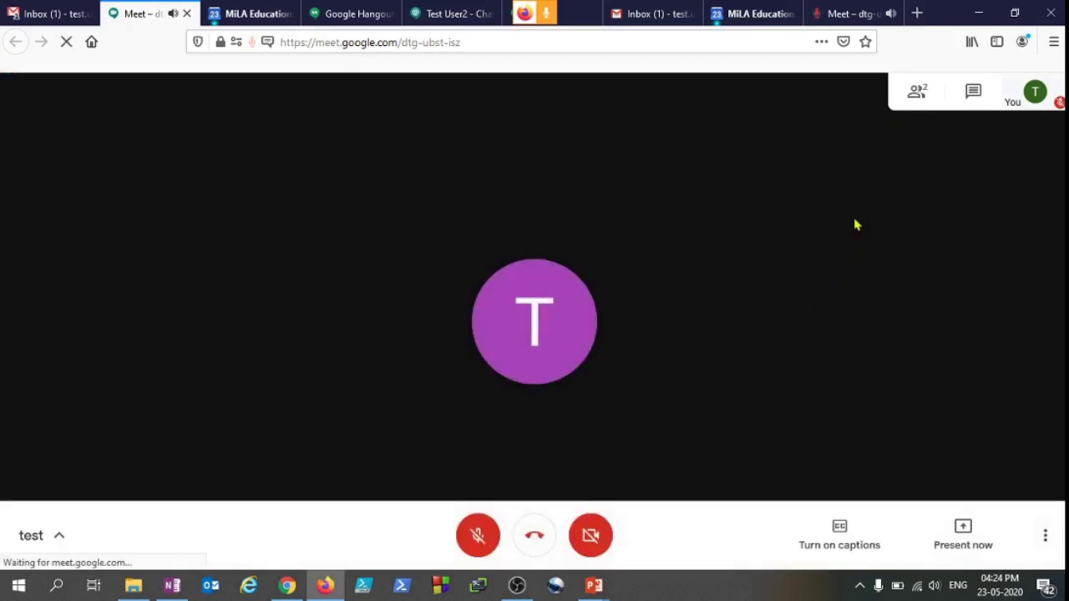
{"action": "left_click", "coordinate": [917, 90]}
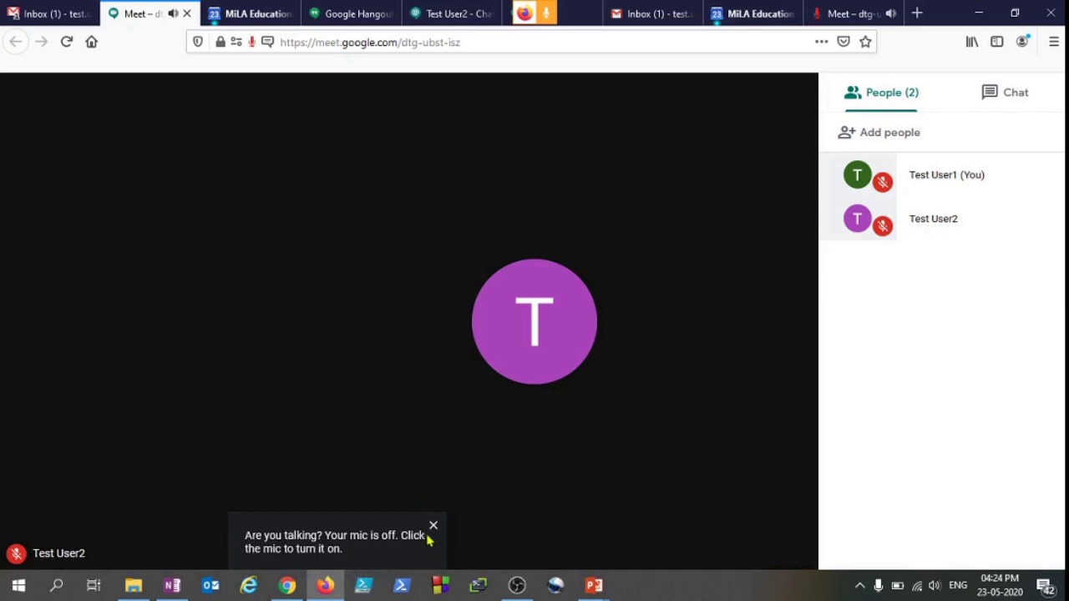
Step: Dismiss the microphone notice and view the participant list in the first test account's meeting, then in the second account's
{"action": "left_click", "coordinate": [435, 526]}
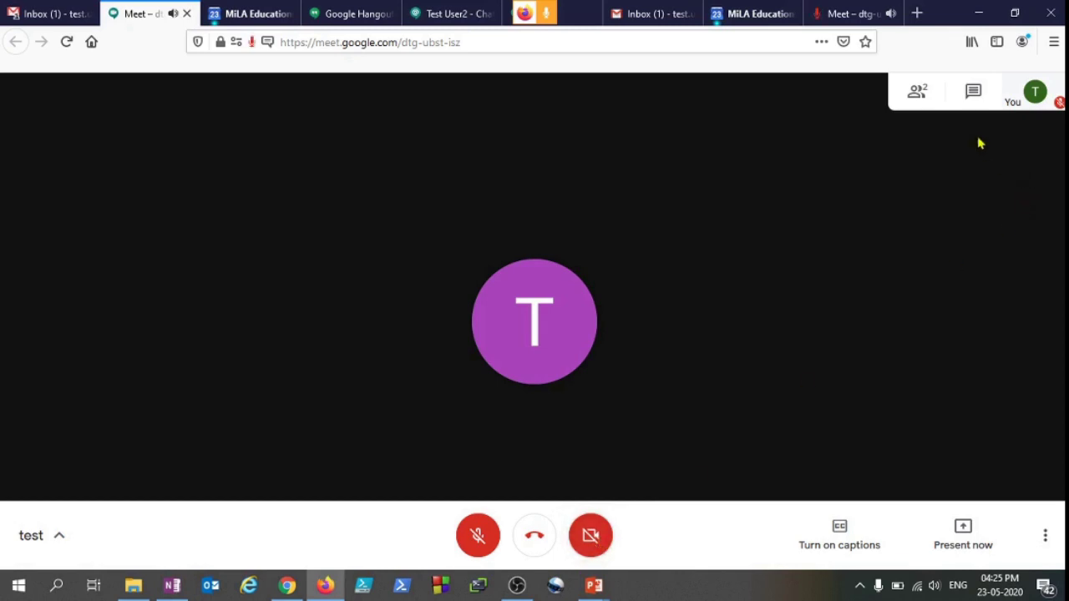
{"action": "left_click", "coordinate": [917, 91]}
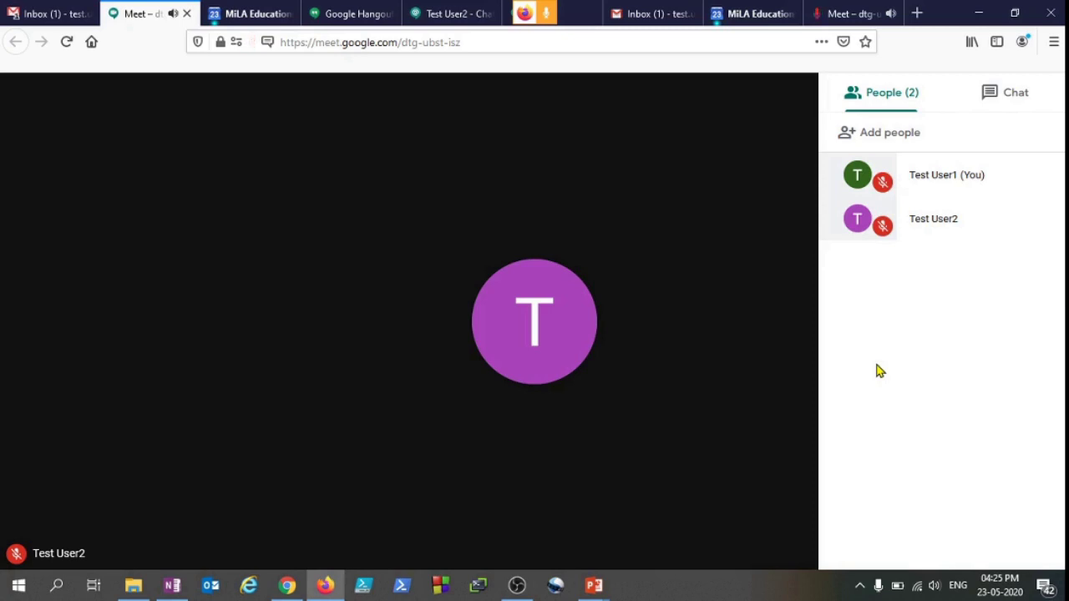
{"action": "key", "text": "ctrl+9"}
{"action": "left_click", "coordinate": [919, 93]}
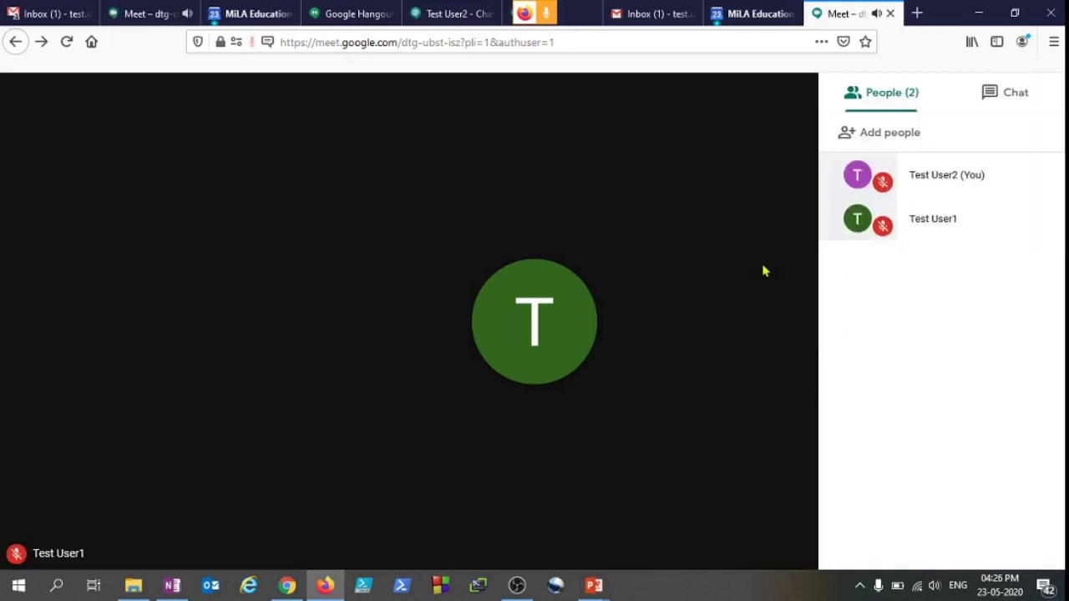
{"action": "left_click", "coordinate": [714, 298]}
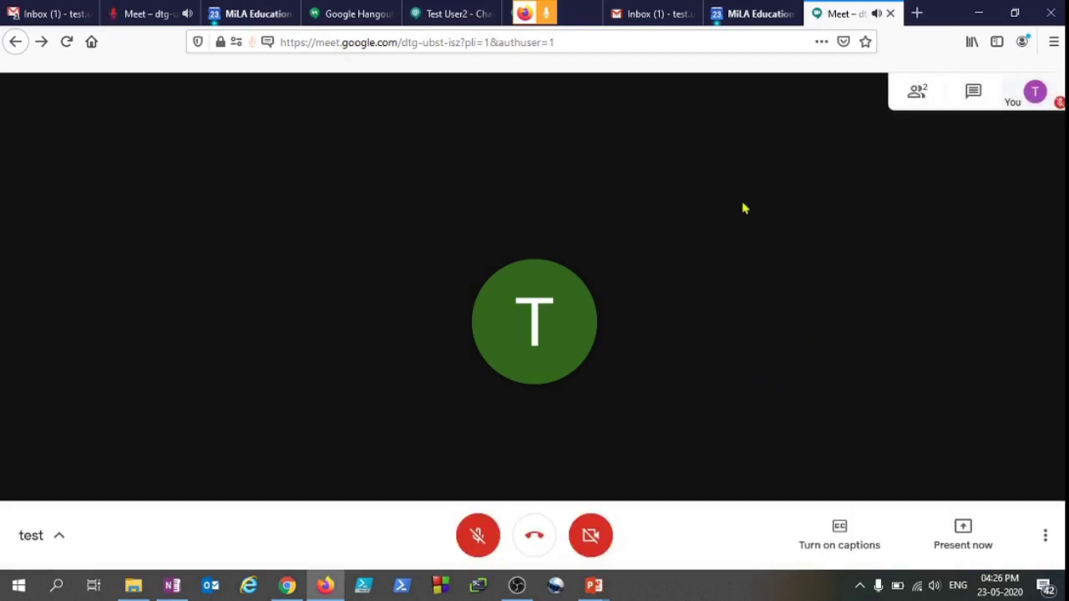
Step: Send the chat message "HI" to everyone from the second test account, review it in the chat, and close the chat
{"action": "left_click", "coordinate": [973, 94]}
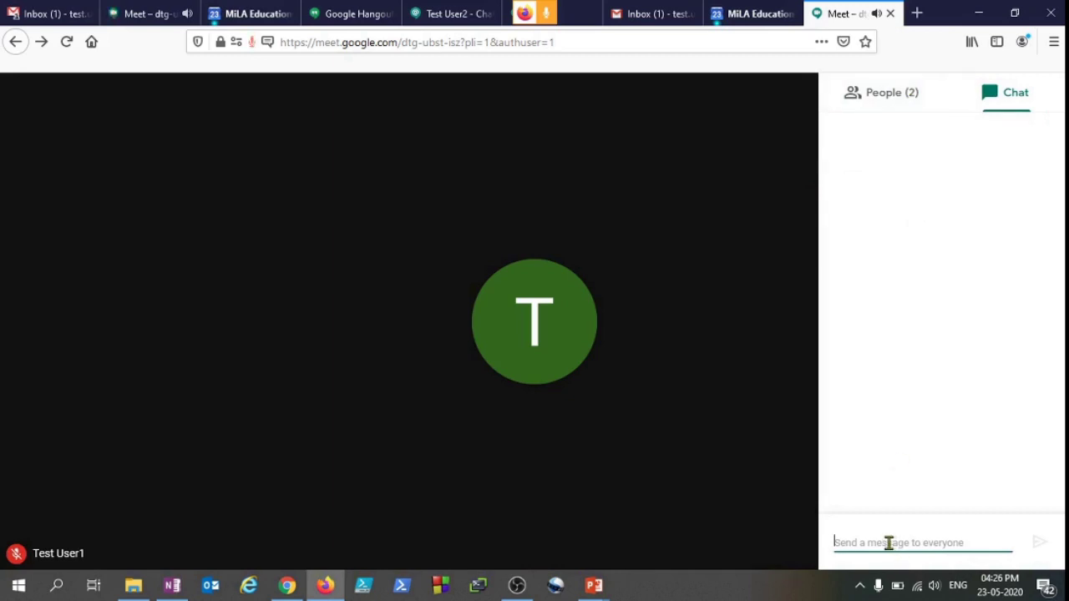
{"action": "type", "text": "HI"}
{"action": "key", "text": "Return"}
{"action": "left_click", "coordinate": [895, 99]}
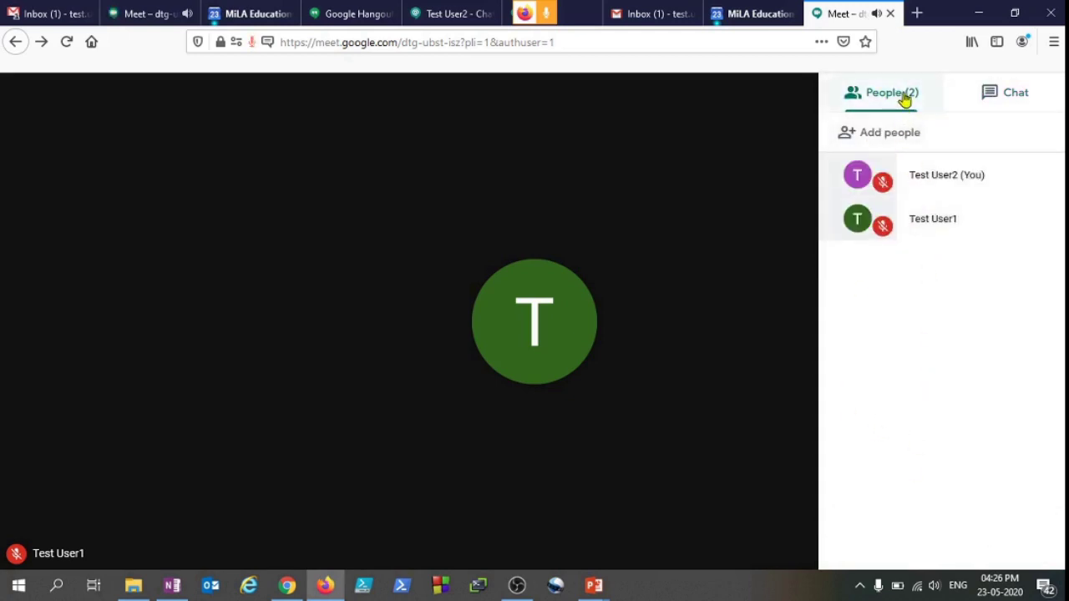
{"action": "left_click", "coordinate": [1016, 97]}
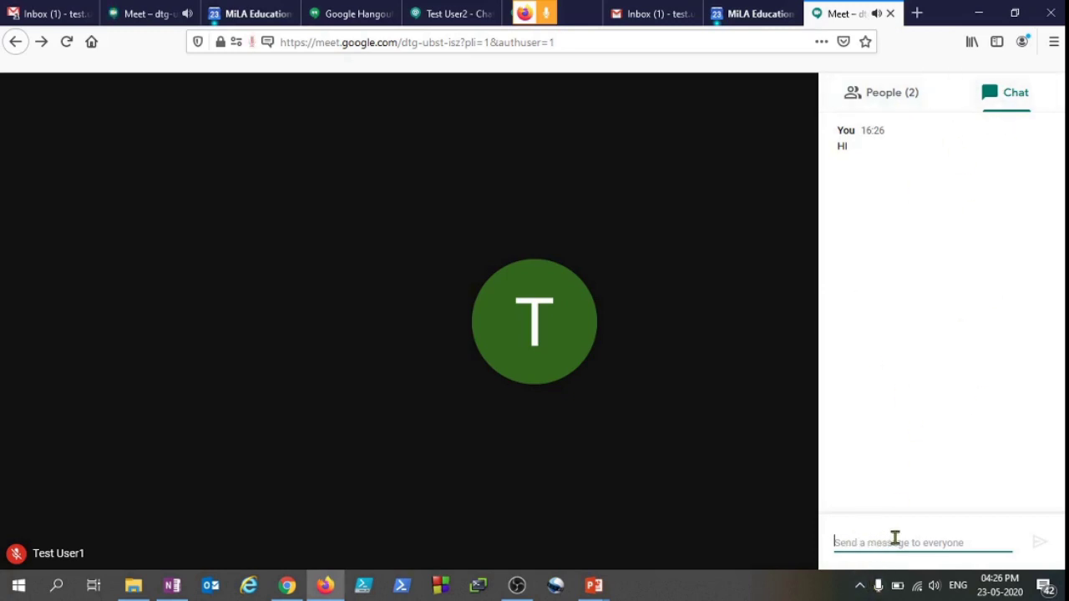
{"action": "left_click_drag", "start_coordinate": [866, 154], "coordinate": [853, 145]}
{"action": "left_click", "coordinate": [909, 157]}
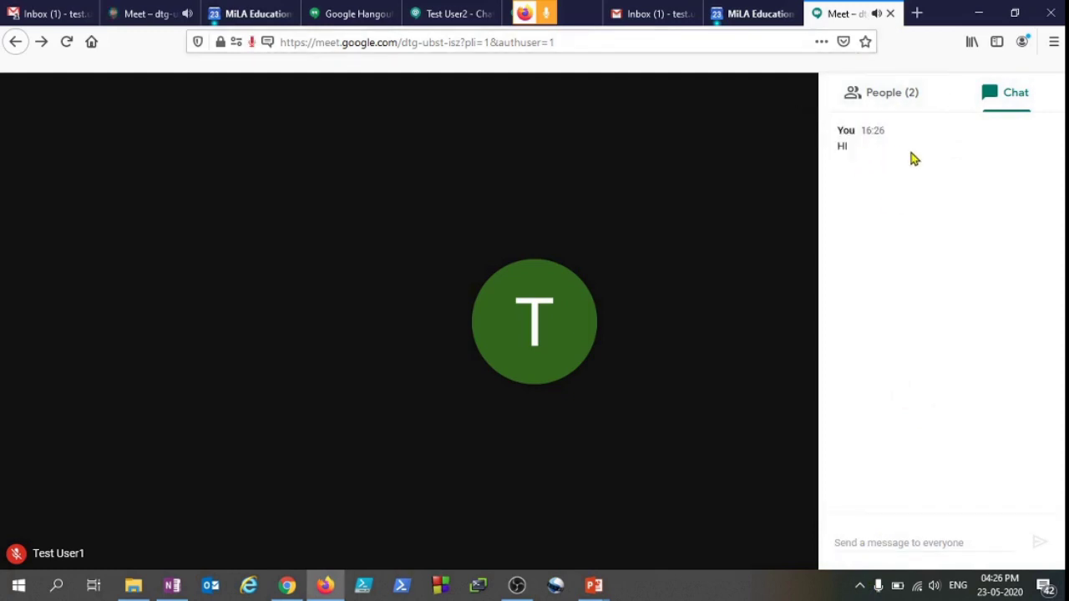
{"action": "left_click", "coordinate": [744, 310]}
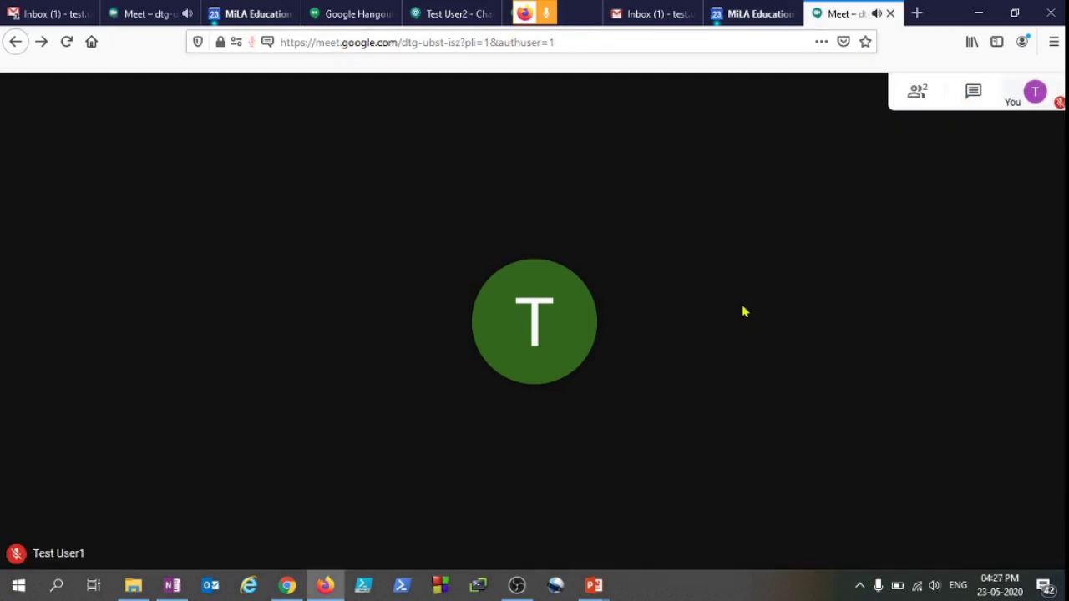
Step: Show the options for presenting the entire screen or a window, then view the participant list and close it
{"action": "mouse_move", "coordinate": [813, 453]}
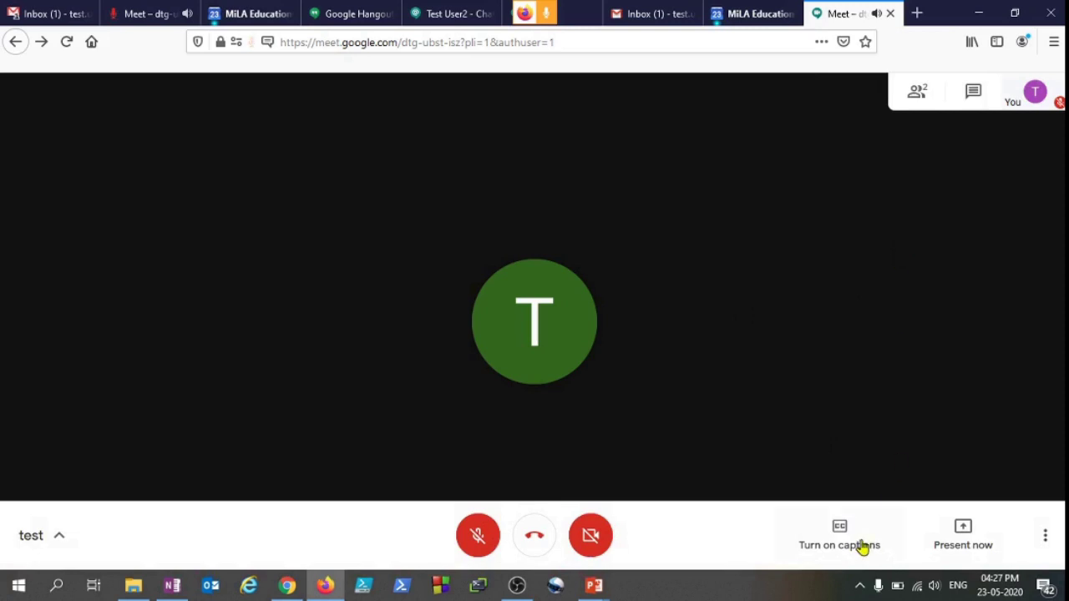
{"action": "left_click", "coordinate": [965, 530]}
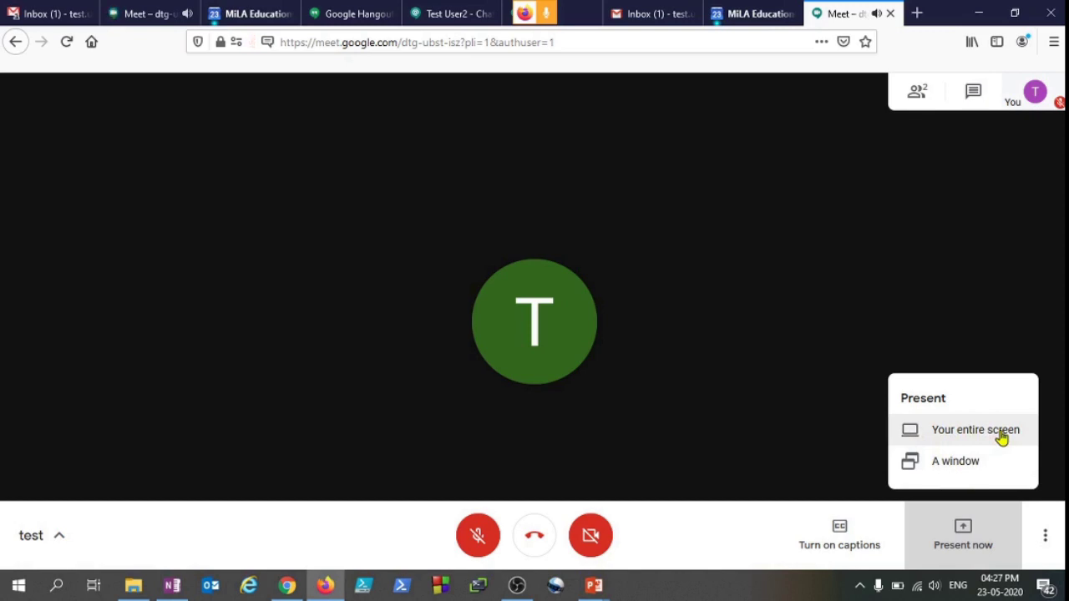
{"action": "left_click", "coordinate": [972, 436]}
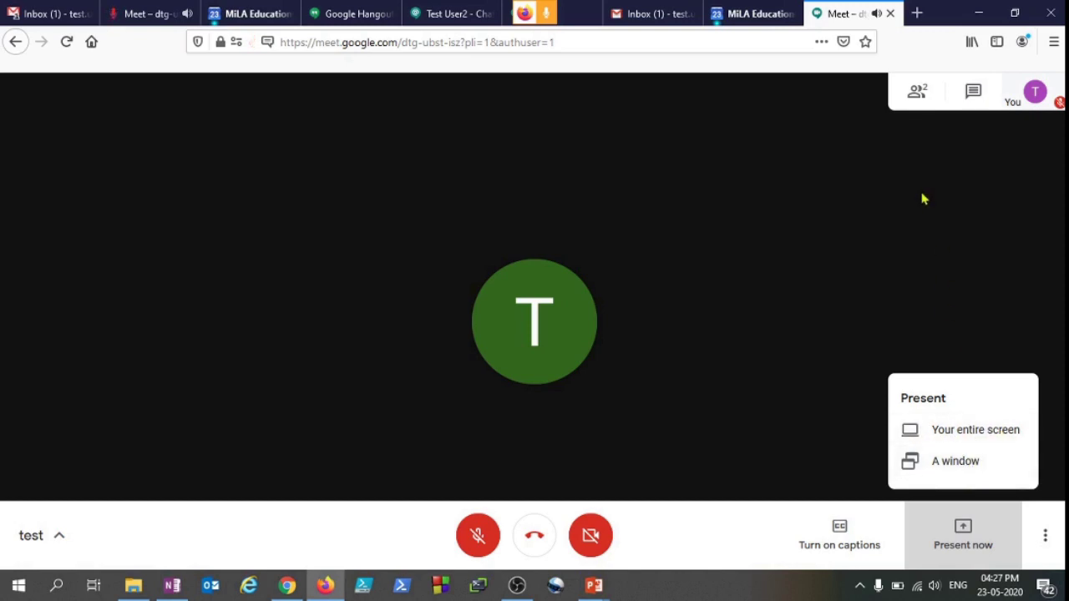
{"action": "left_click", "coordinate": [918, 94]}
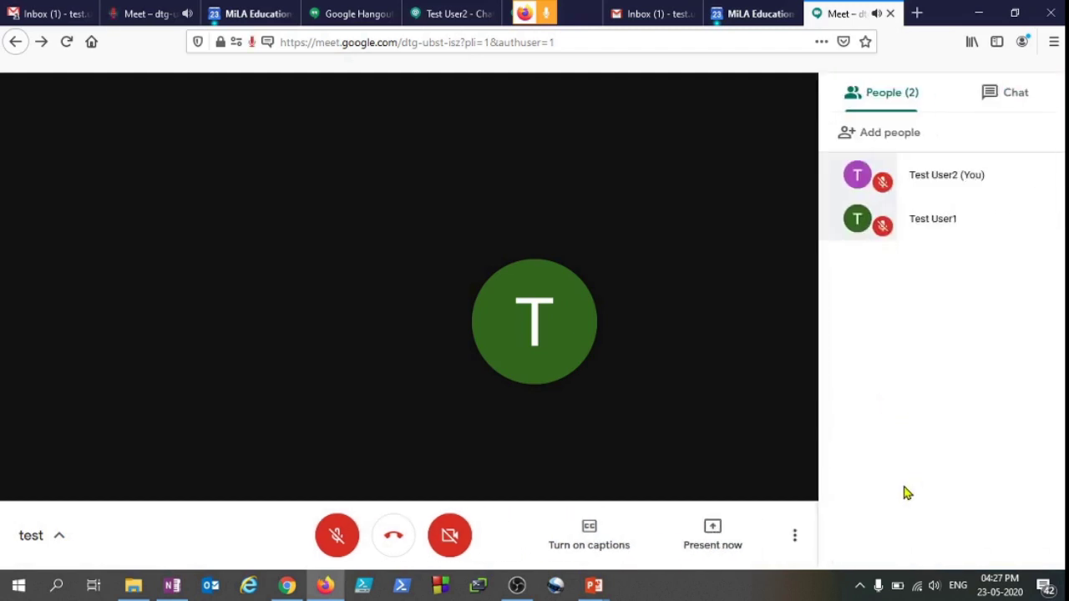
{"action": "left_click", "coordinate": [791, 282]}
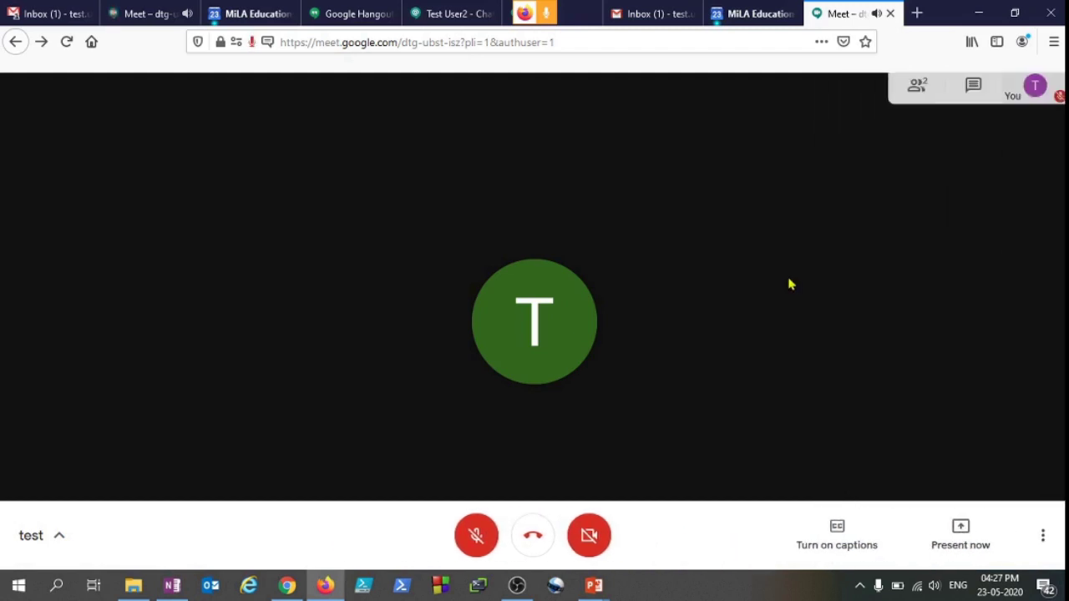
Step: Change the meeting layout to Tiled and review the selected layout
{"action": "left_click", "coordinate": [1048, 538]}
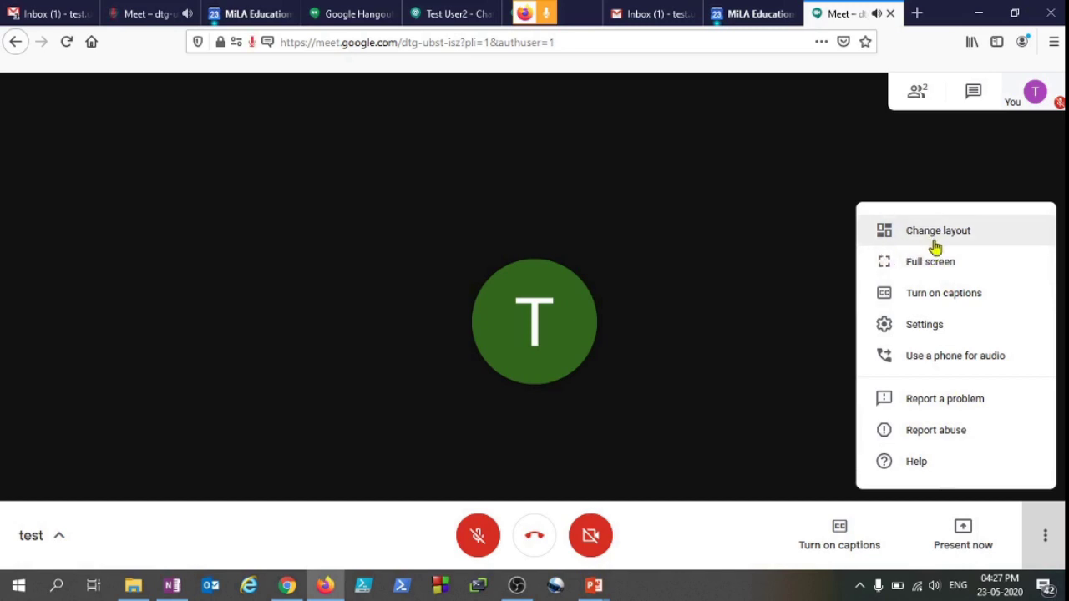
{"action": "left_click", "coordinate": [885, 232]}
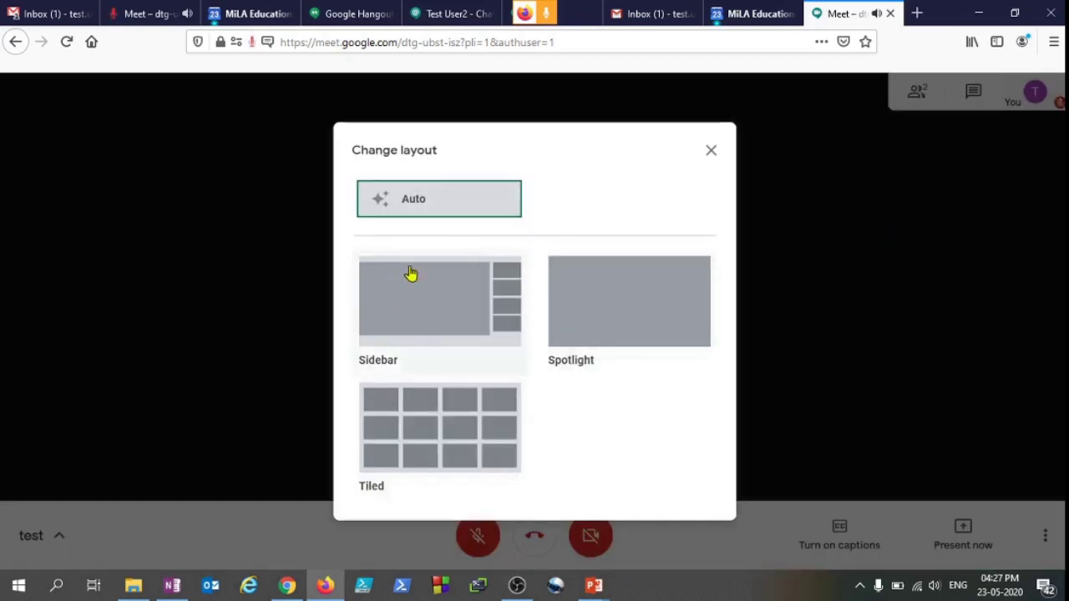
{"action": "left_click", "coordinate": [451, 448]}
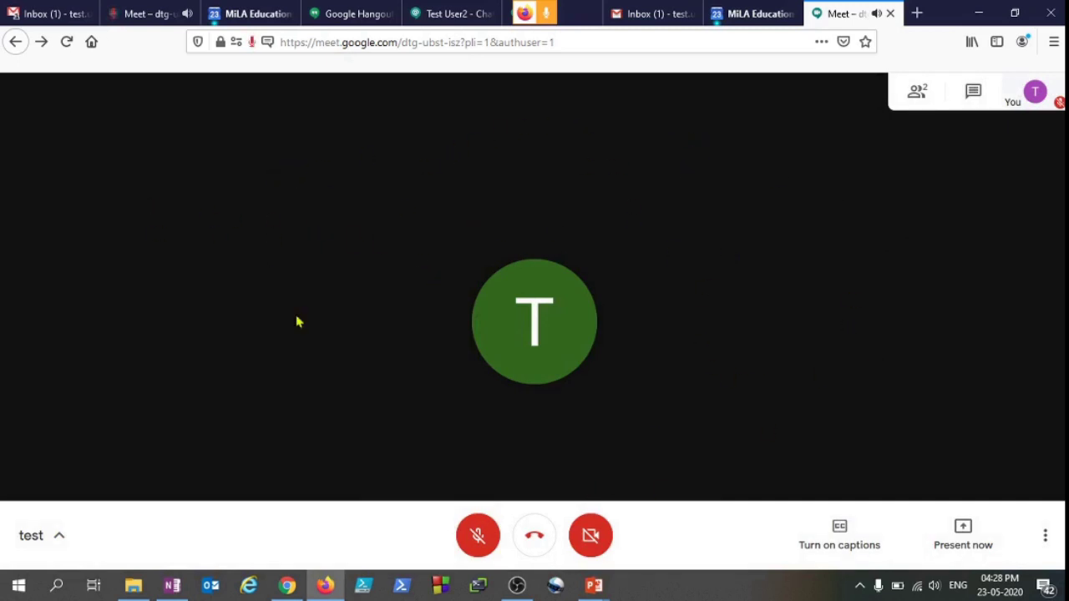
{"action": "left_click", "coordinate": [1043, 547]}
{"action": "left_click", "coordinate": [844, 371]}
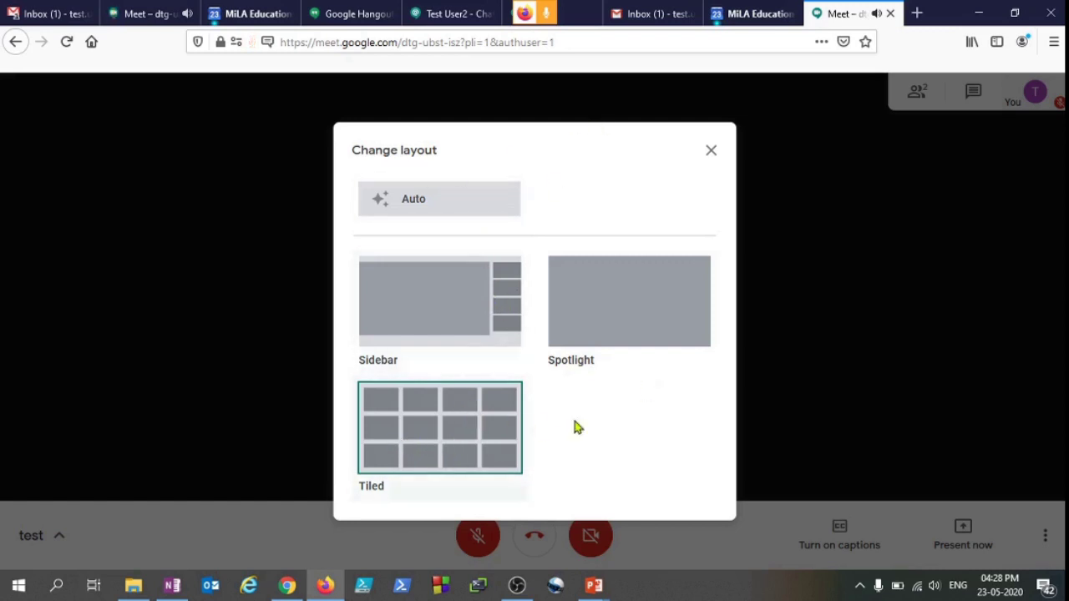
{"action": "left_click", "coordinate": [712, 151]}
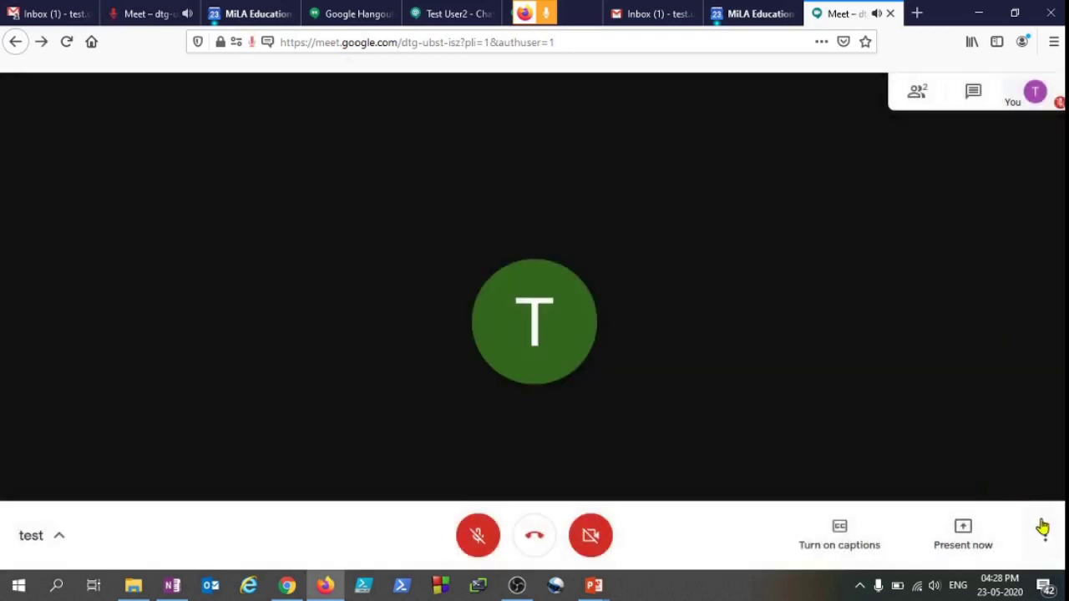
Step: Switch the meeting to full screen and exit full screen again
{"action": "left_click", "coordinate": [1045, 535]}
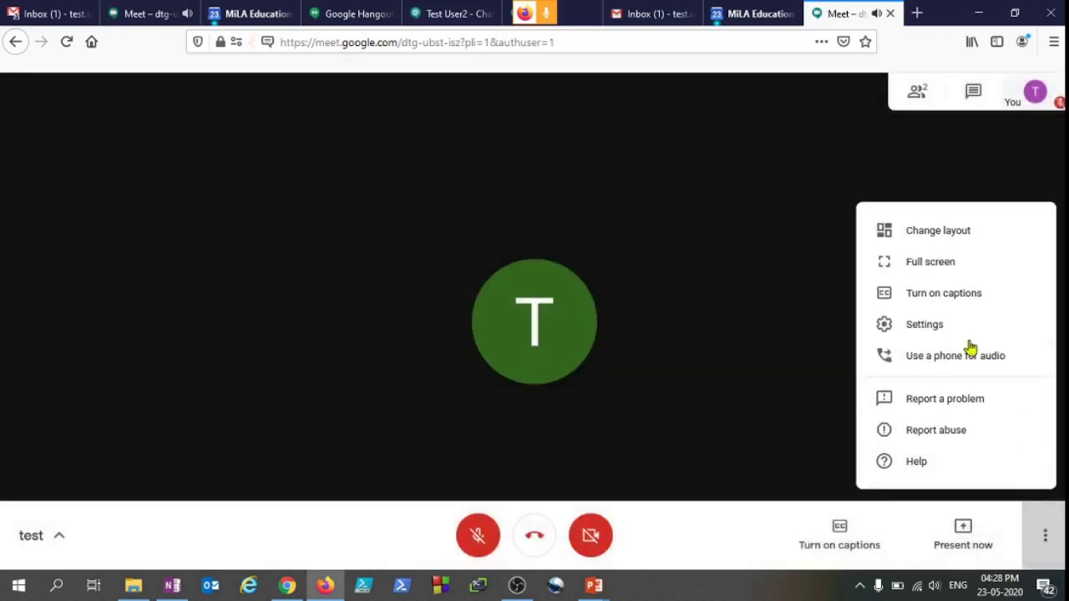
{"action": "left_click", "coordinate": [945, 264]}
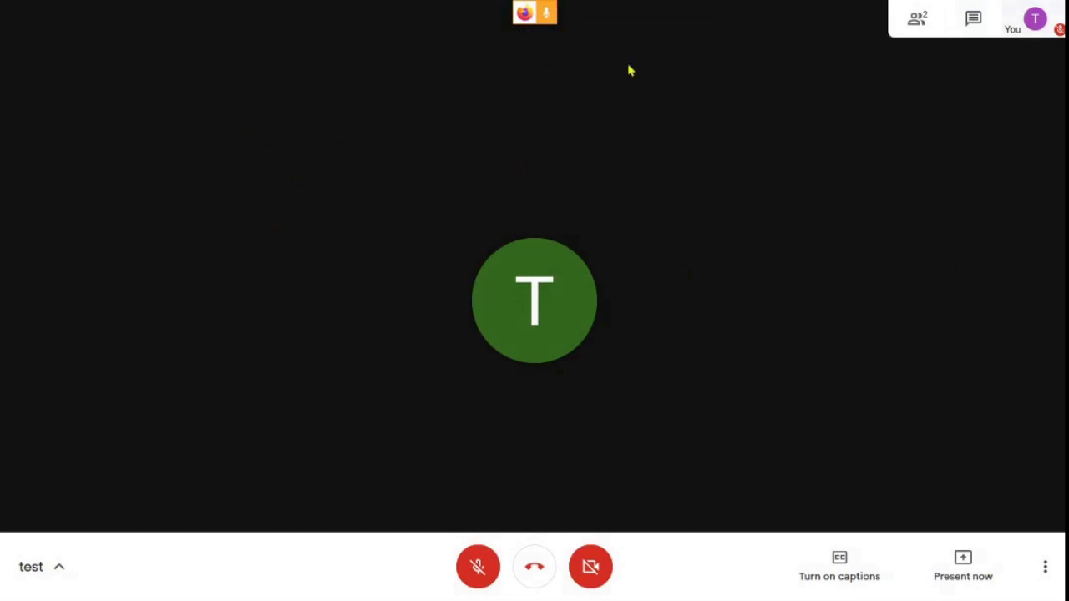
{"action": "left_click", "coordinate": [1044, 567]}
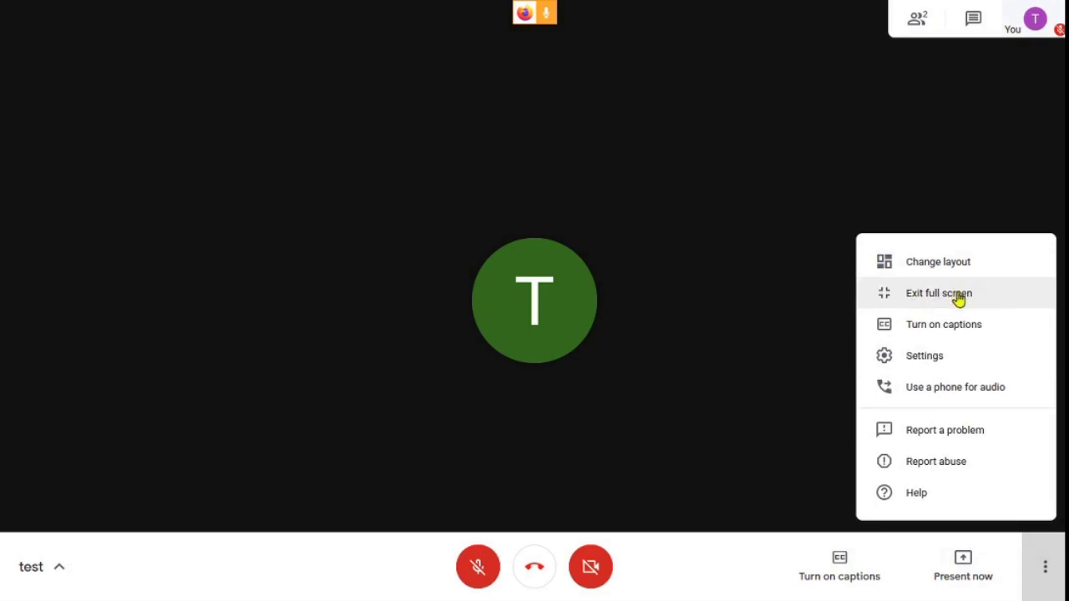
{"action": "left_click", "coordinate": [955, 293]}
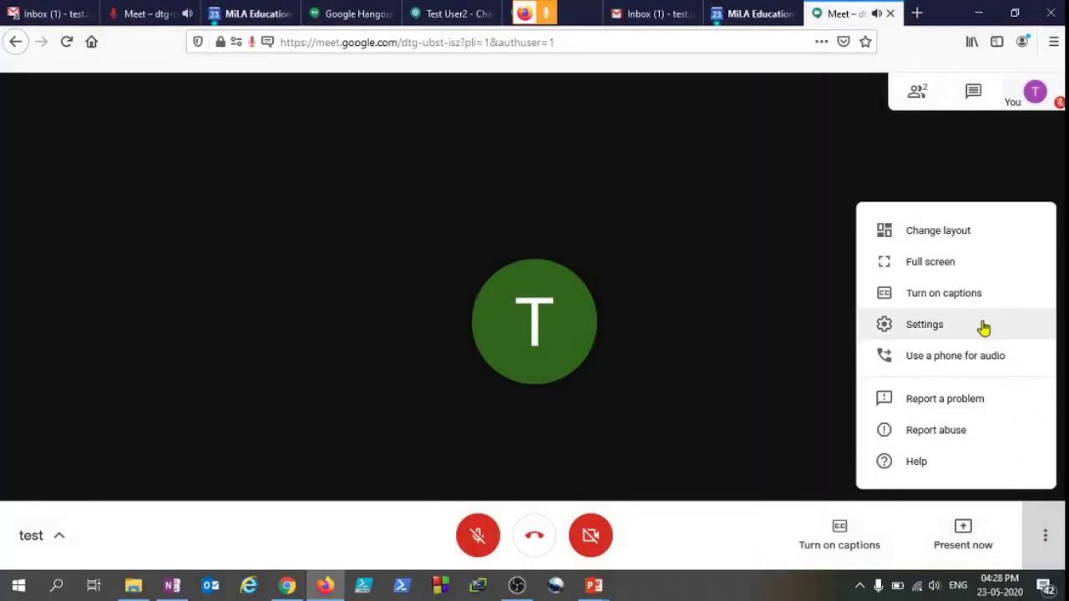
Step: Turn on captions for the meeting and turn them off again
{"action": "left_click", "coordinate": [943, 298]}
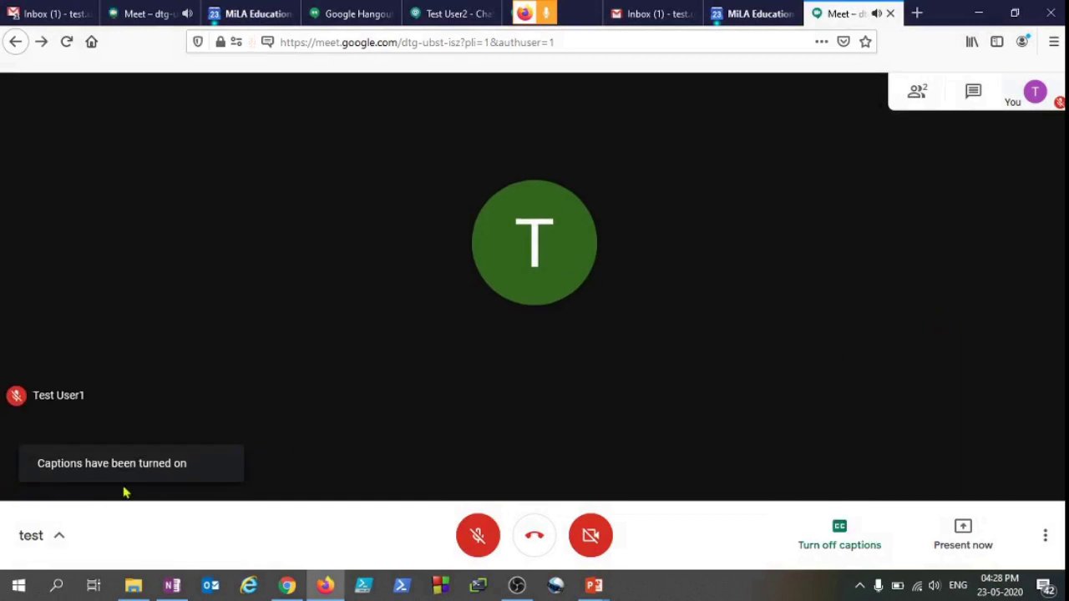
{"action": "left_click", "coordinate": [1044, 535]}
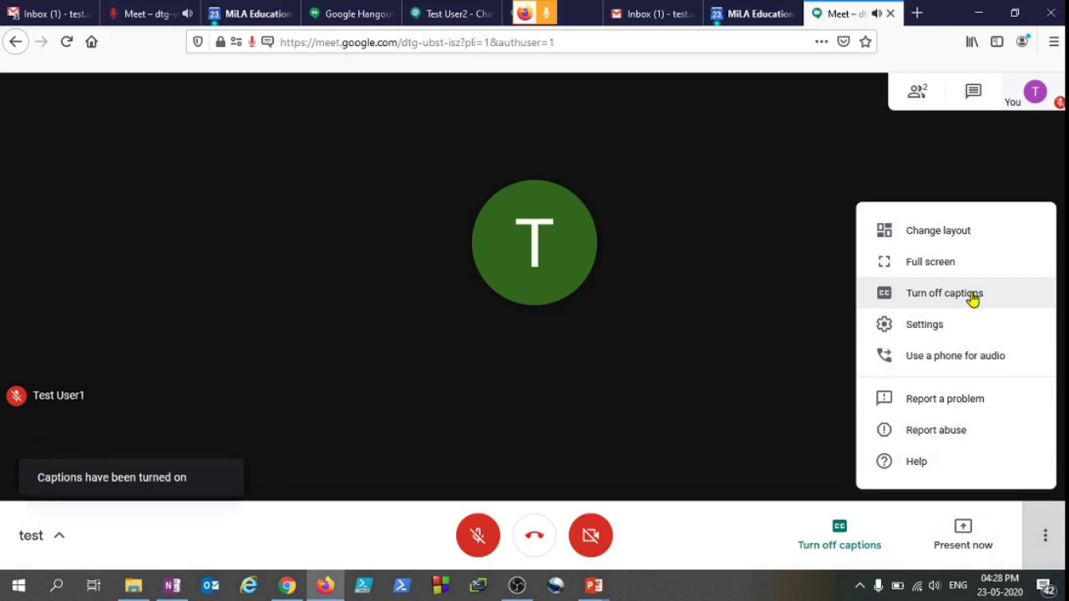
{"action": "left_click", "coordinate": [972, 295]}
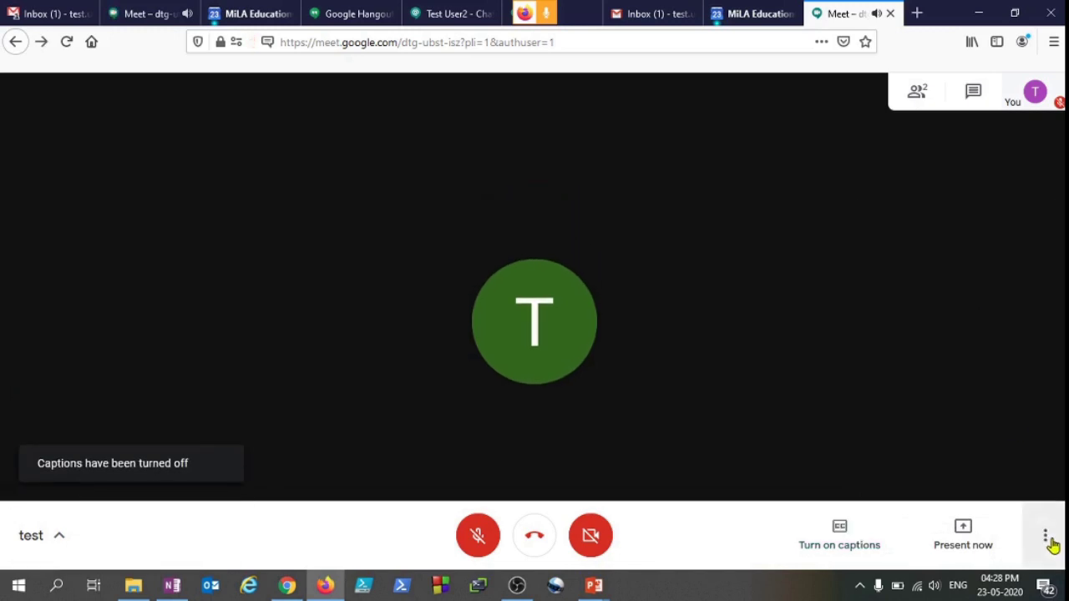
Step: Review the audio and video settings of the meeting and close them without changes
{"action": "left_click", "coordinate": [1045, 535]}
{"action": "left_click", "coordinate": [927, 327]}
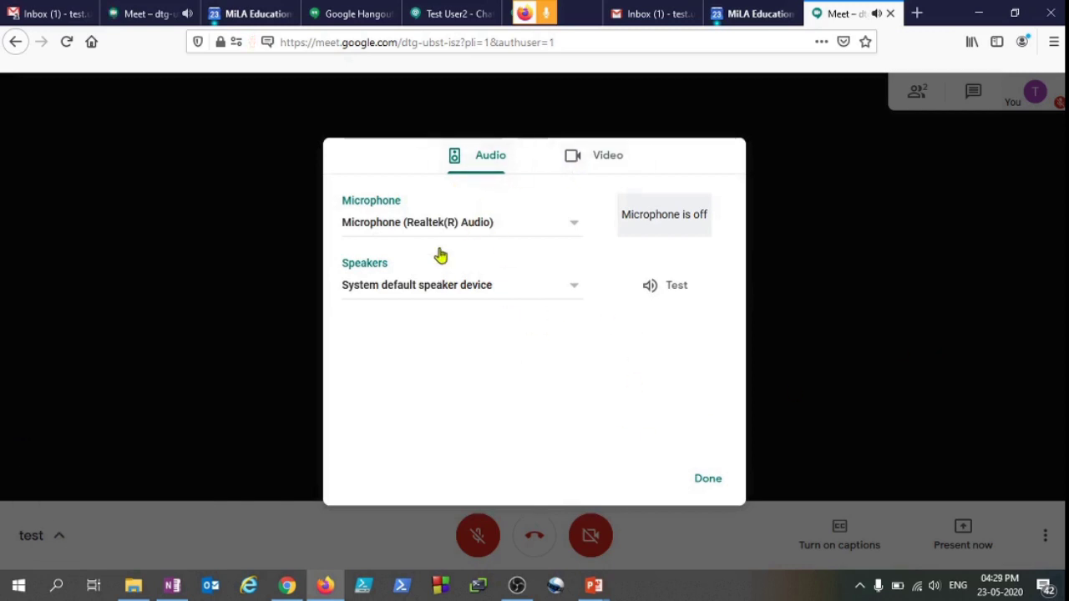
{"action": "left_click", "coordinate": [603, 159]}
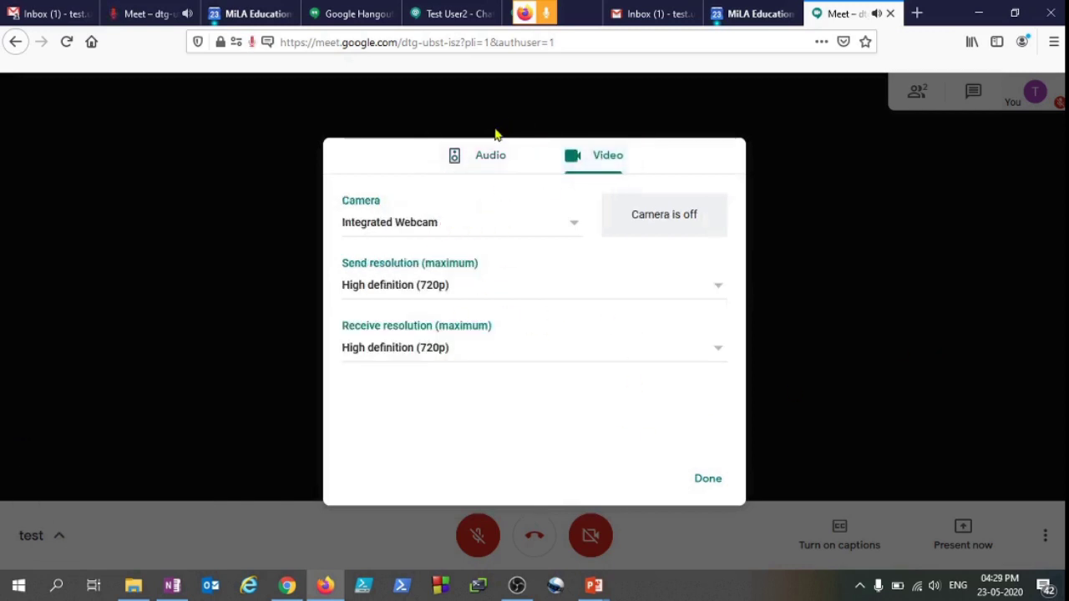
{"action": "left_click", "coordinate": [475, 159]}
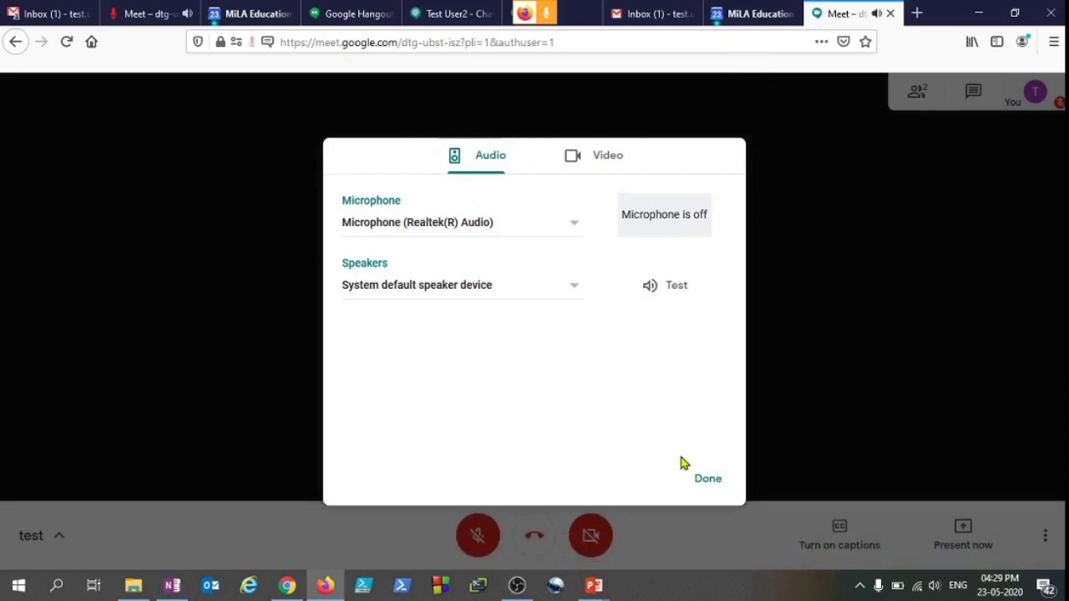
{"action": "left_click", "coordinate": [708, 478]}
Step: Review the remaining meeting options, then view the meeting details with the joining info and close them
{"action": "left_click", "coordinate": [1045, 535]}
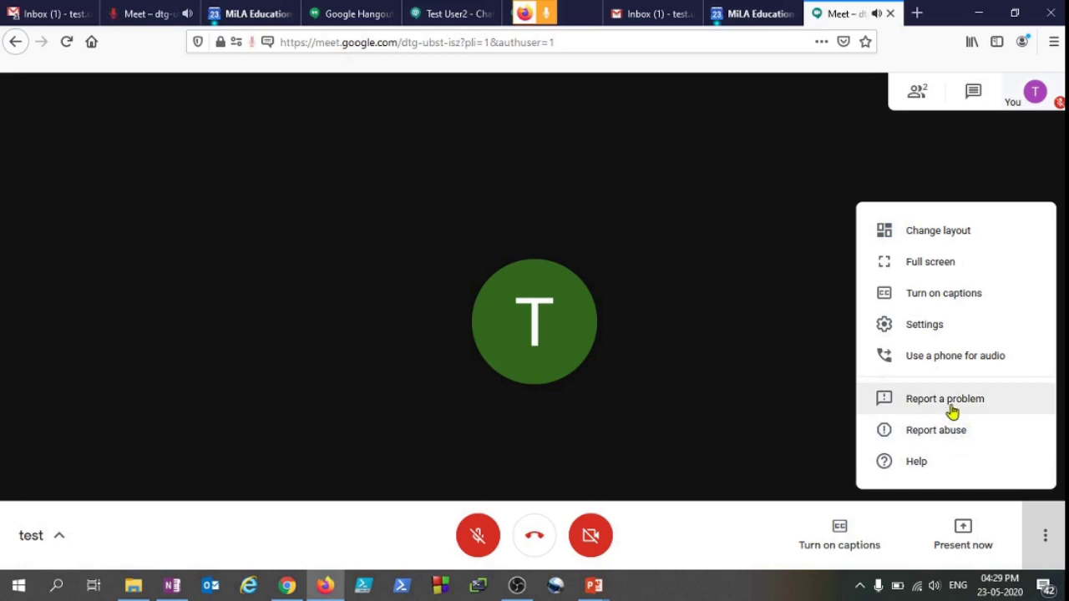
{"action": "left_click", "coordinate": [763, 423]}
{"action": "left_click", "coordinate": [56, 541]}
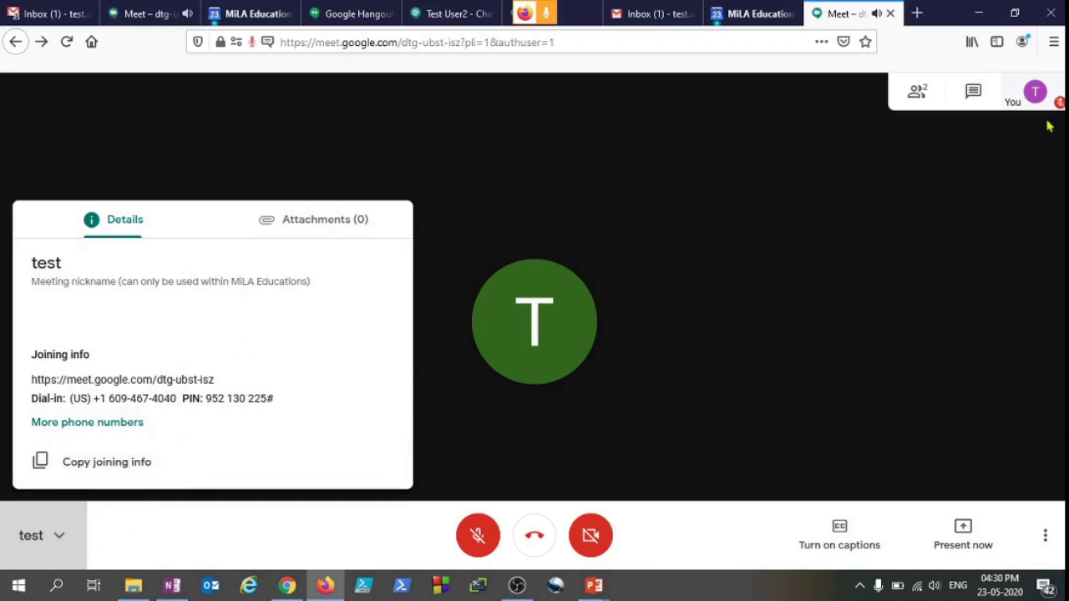
{"action": "left_click", "coordinate": [950, 140]}
Step: Show the invite dialog for adding people, close it without inviting anyone, and return to the first test account's Meet page
{"action": "left_click", "coordinate": [917, 93]}
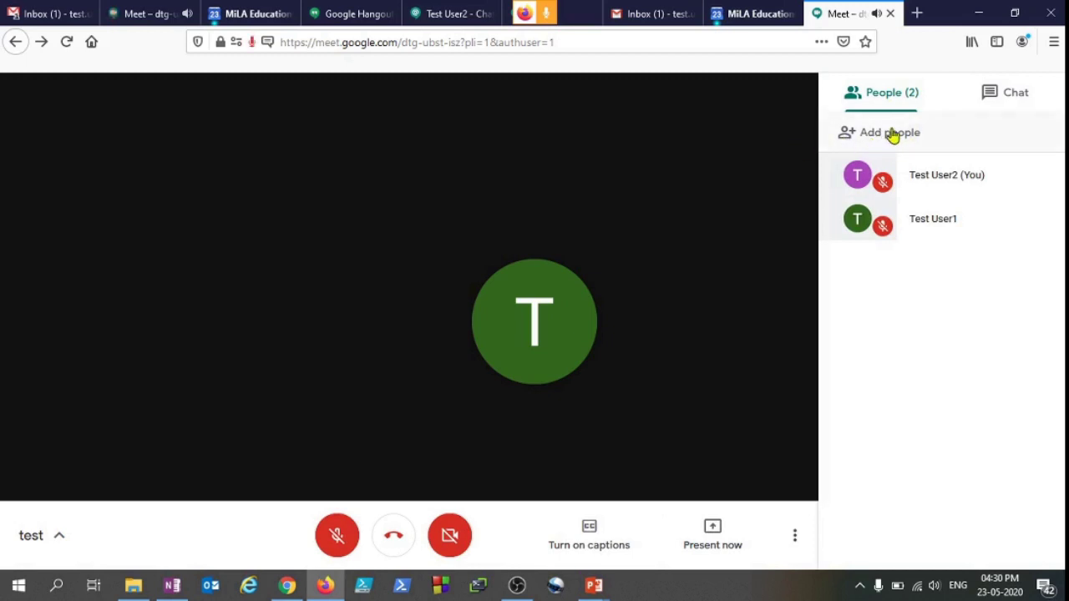
{"action": "left_click", "coordinate": [892, 133]}
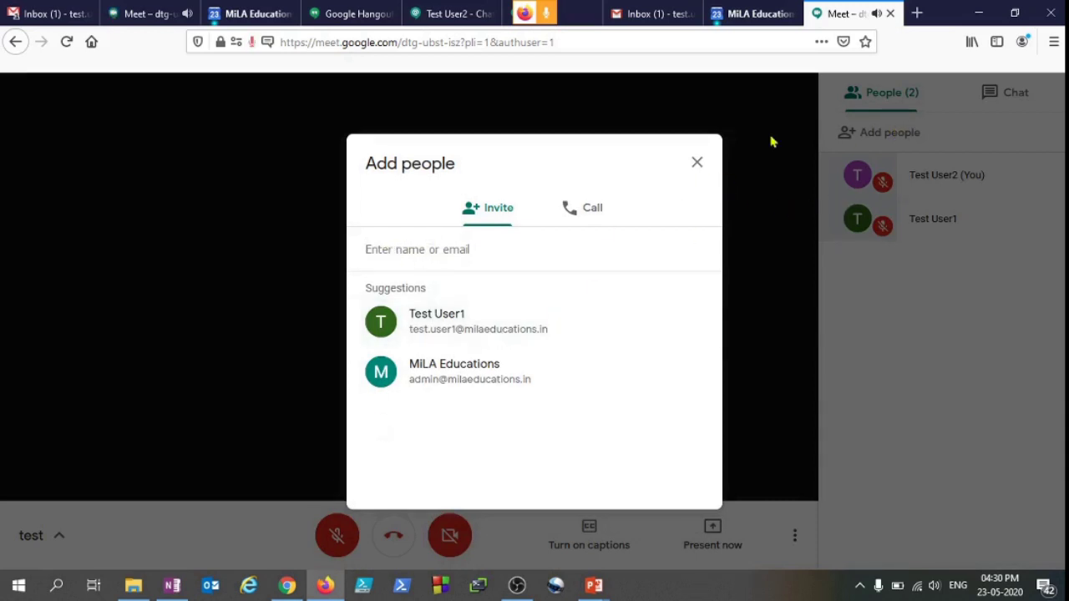
{"action": "left_click", "coordinate": [698, 164]}
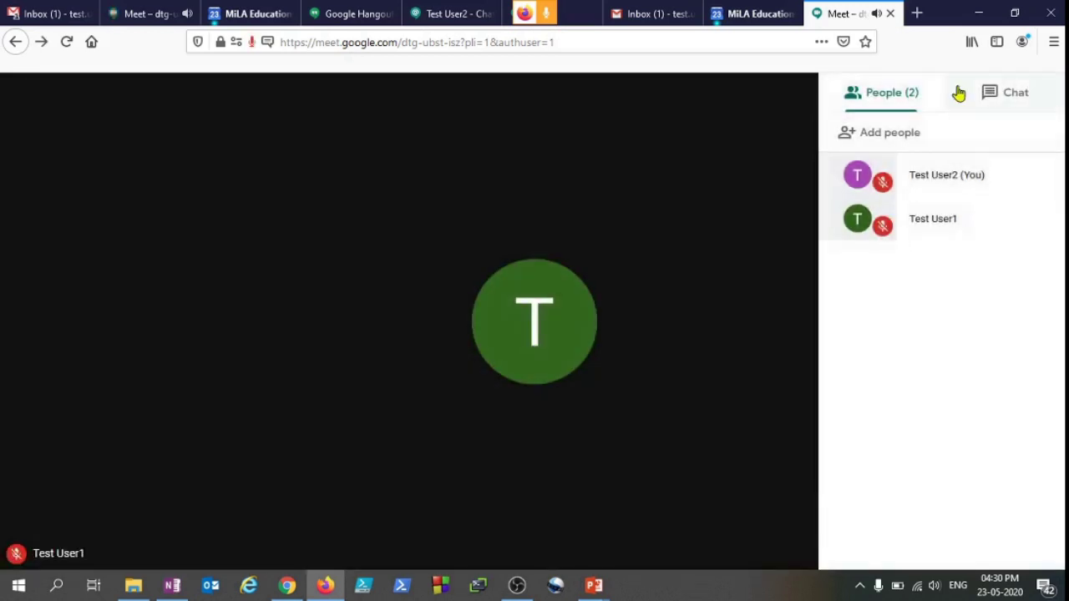
{"action": "key", "text": "ctrl+2"}
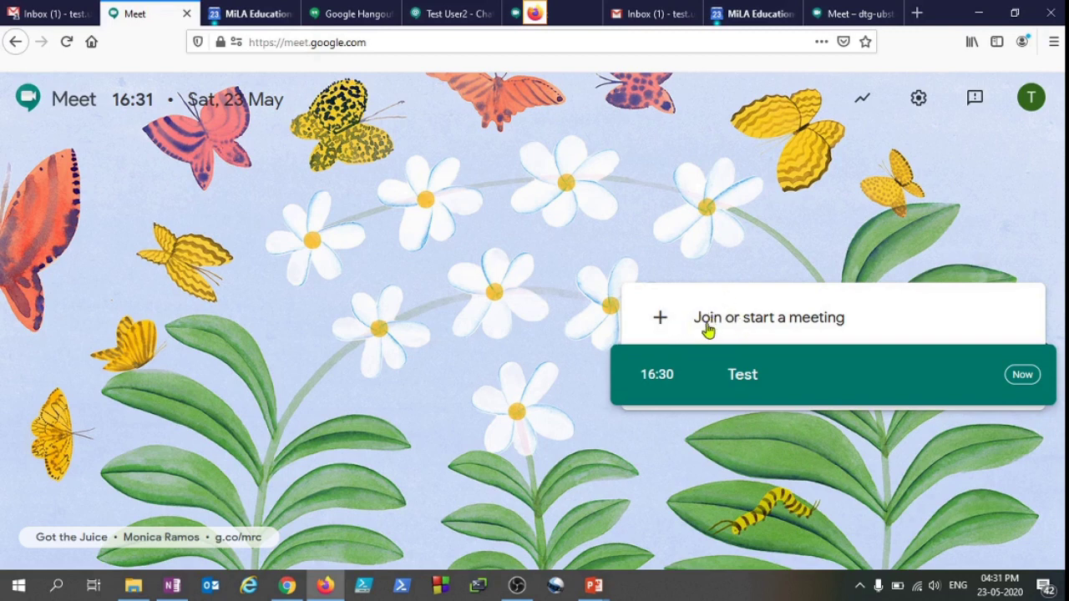
Step: Open the scheduling help from the dialog for joining or starting a meeting, and read how to schedule a video meeting from Google Calendar
{"action": "left_click", "coordinate": [750, 319]}
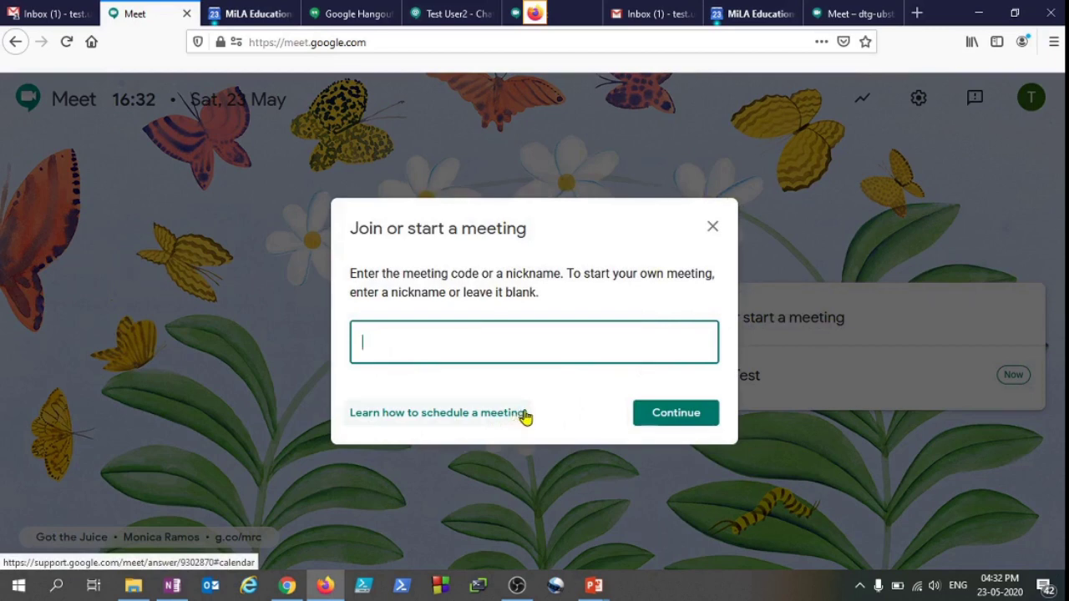
{"action": "left_click", "coordinate": [440, 424]}
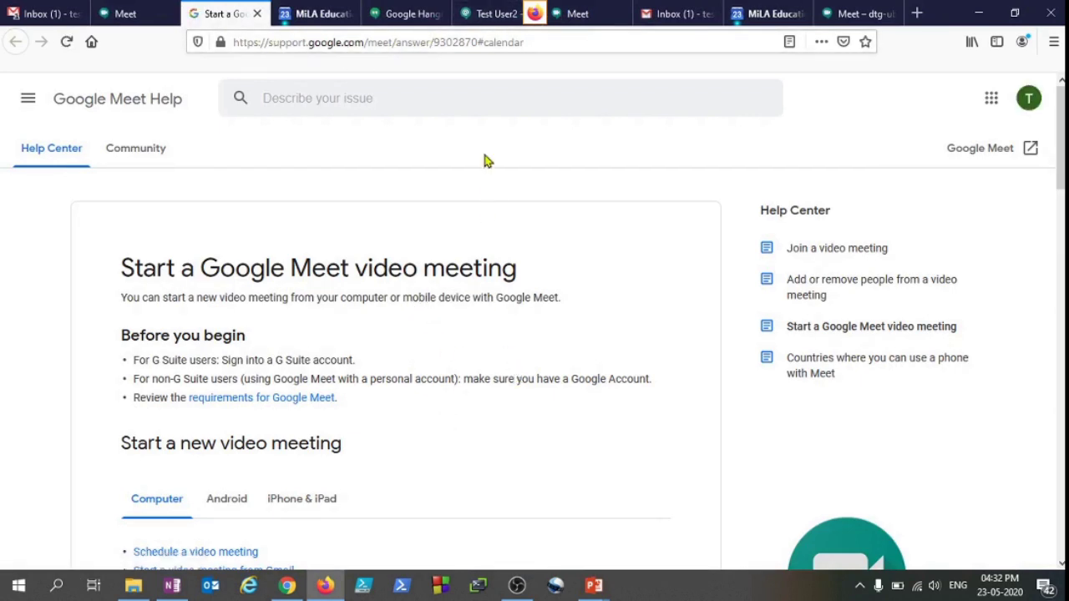
{"action": "scroll", "coordinate": [294, 360], "scroll_direction": "down", "scroll_amount": 5}
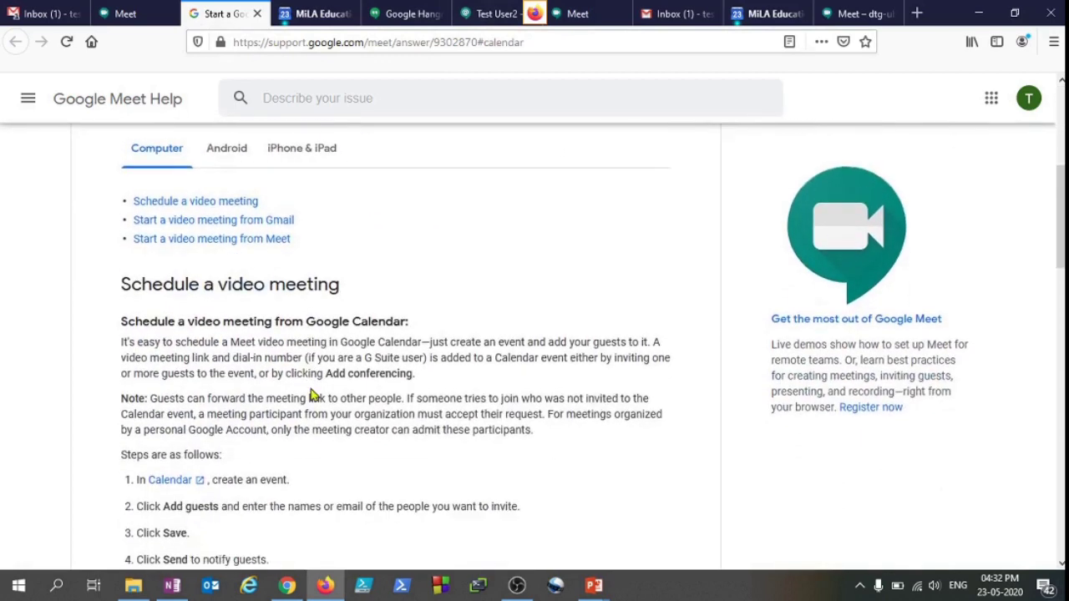
{"action": "scroll", "coordinate": [262, 279], "scroll_direction": "down", "scroll_amount": 1}
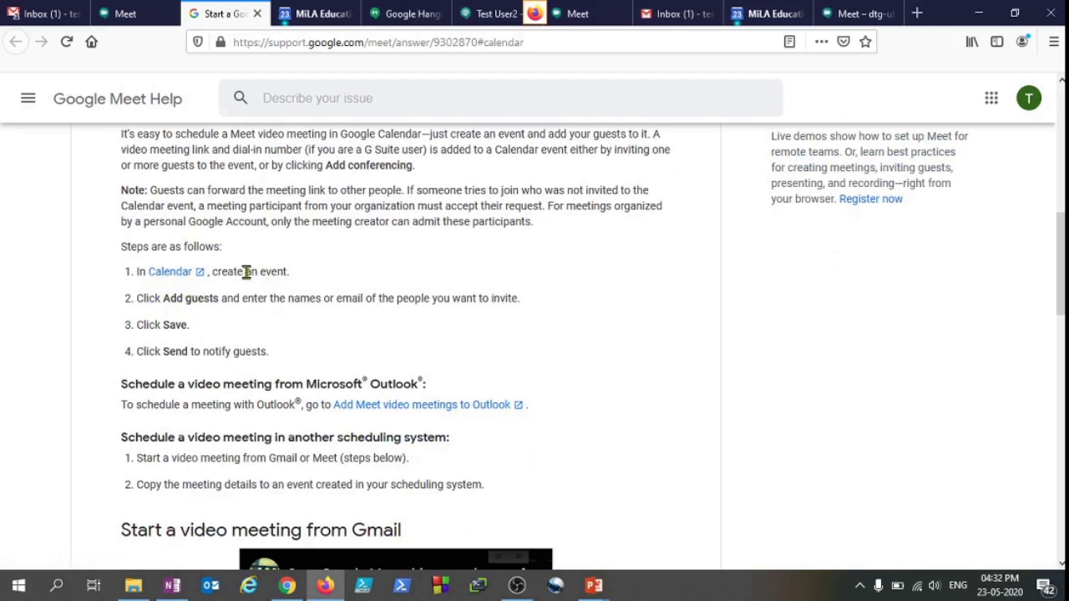
{"action": "left_click_drag", "start_coordinate": [255, 272], "coordinate": [290, 272]}
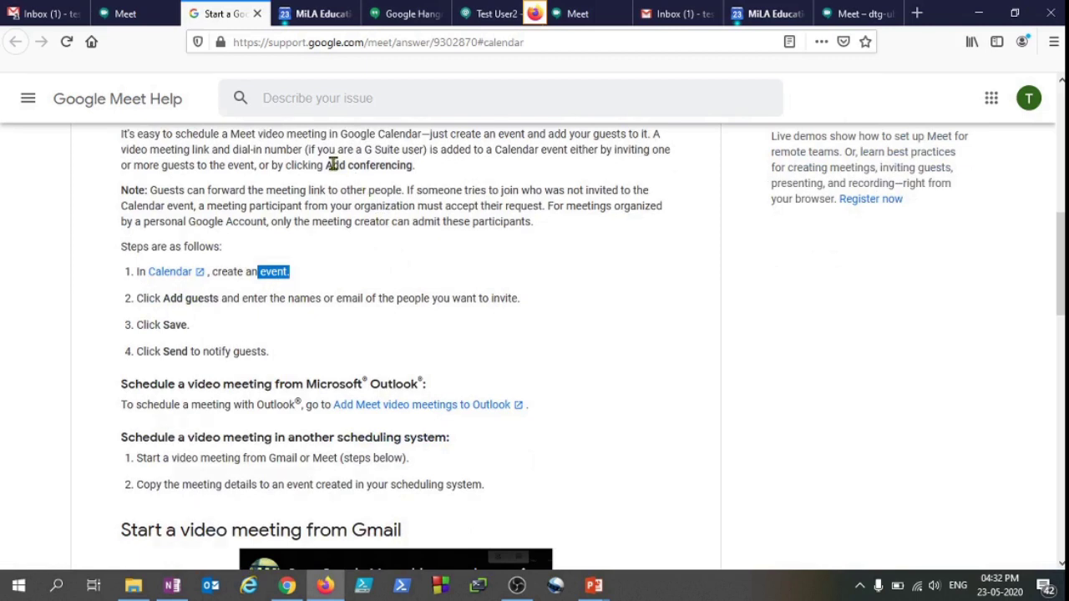
{"action": "left_click_drag", "start_coordinate": [332, 165], "coordinate": [420, 168]}
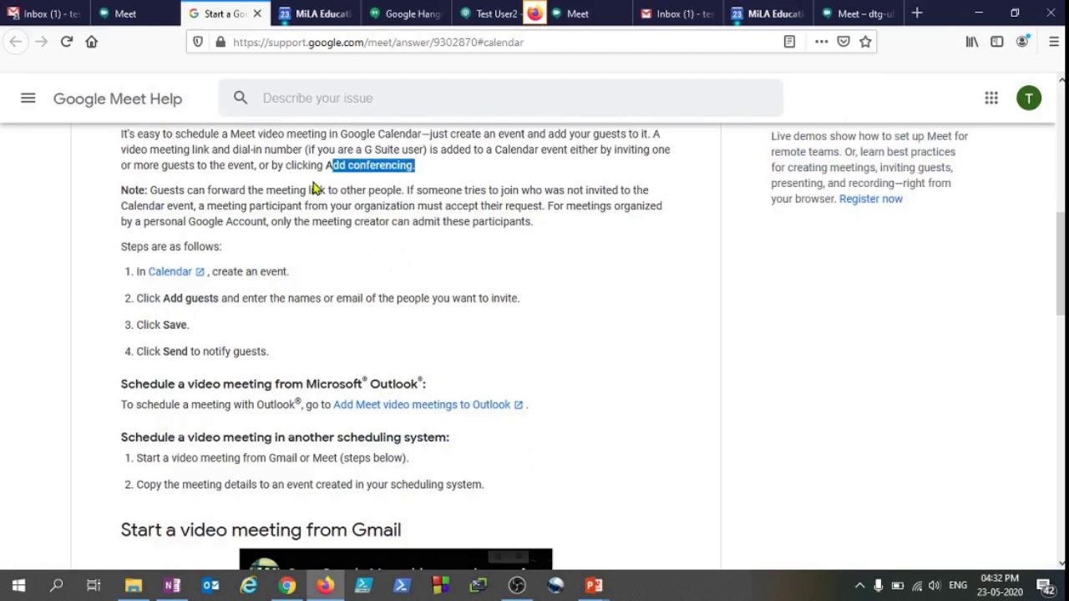
{"action": "left_click", "coordinate": [397, 191]}
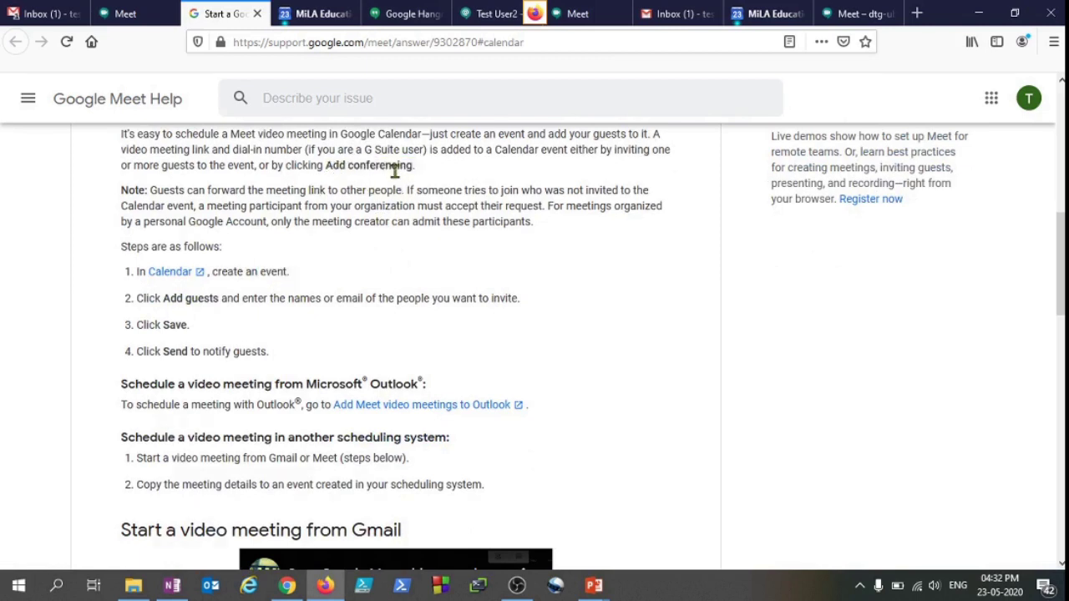
{"action": "left_click_drag", "start_coordinate": [297, 164], "coordinate": [391, 165]}
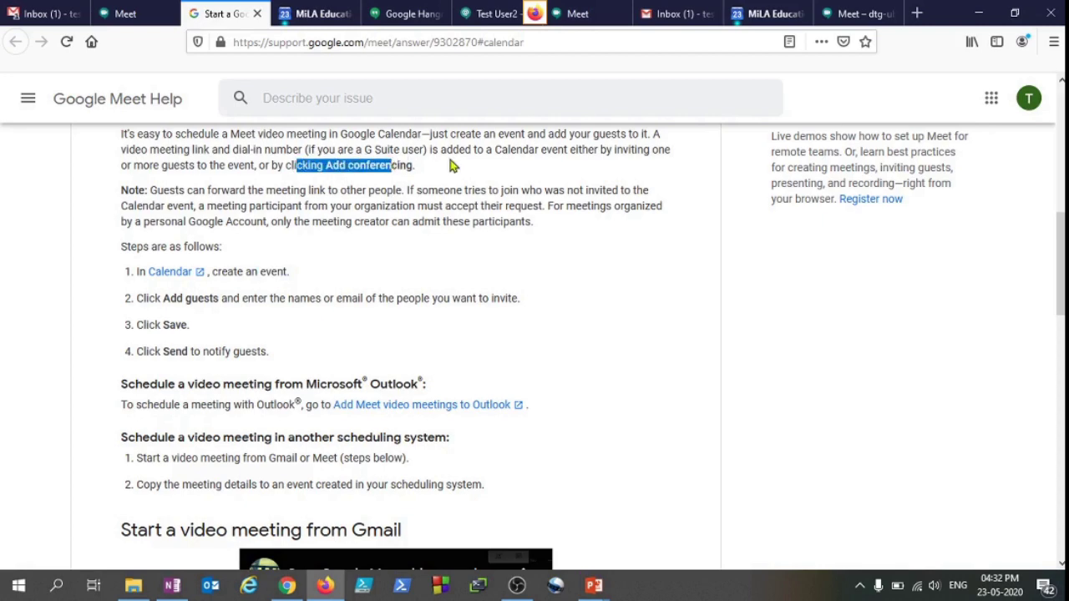
{"action": "left_click", "coordinate": [449, 169]}
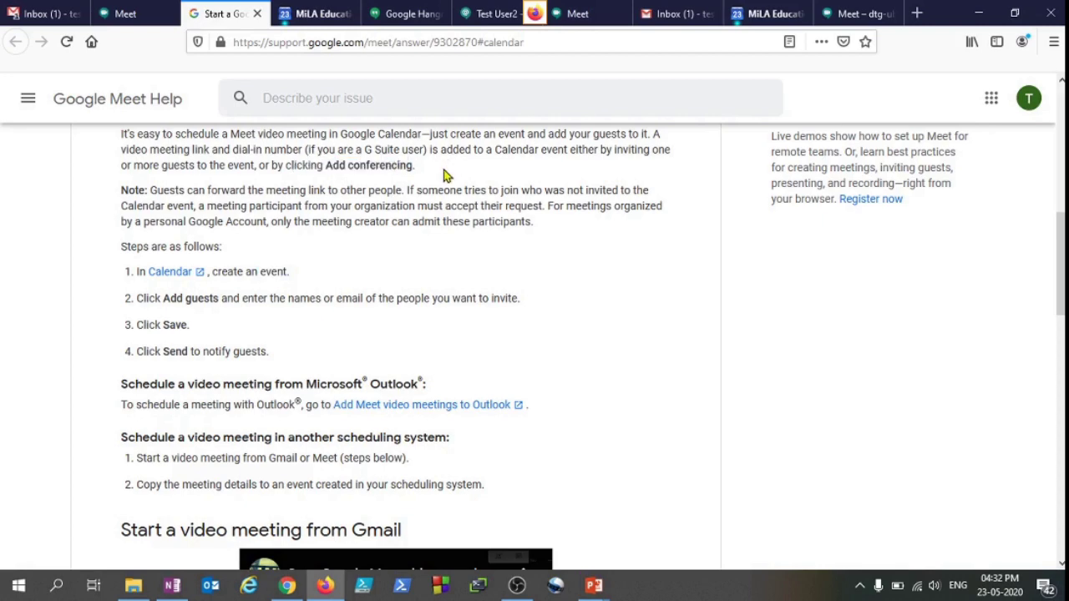
Step: In the first test account's Calendar, create the event Test2 for 23 May 2020, 5:30pm–6:30pm, with the second test account as guest
{"action": "left_click", "coordinate": [307, 12]}
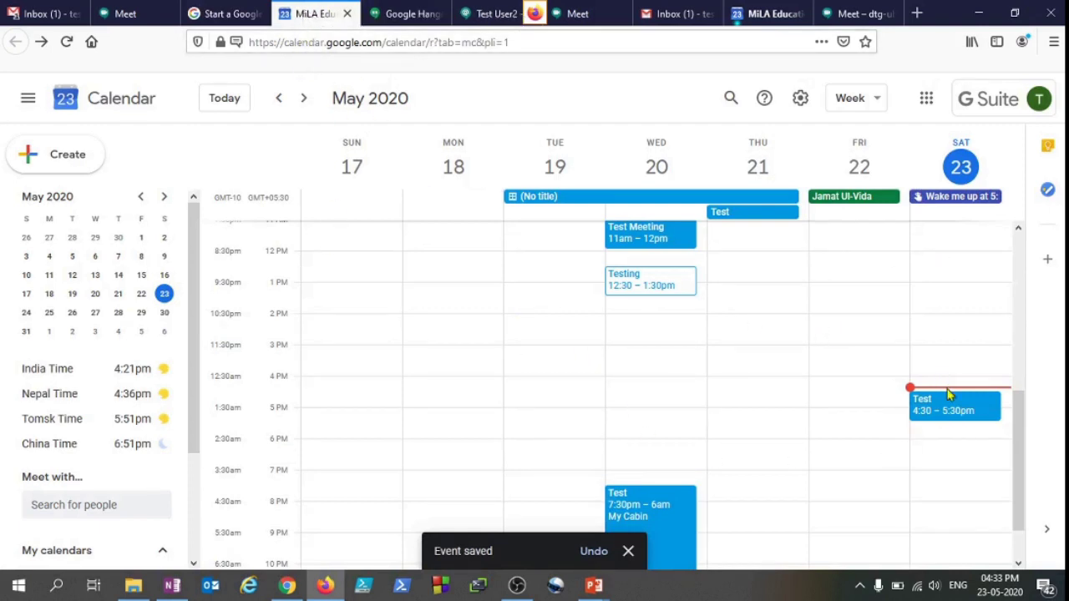
{"action": "left_click", "coordinate": [935, 436]}
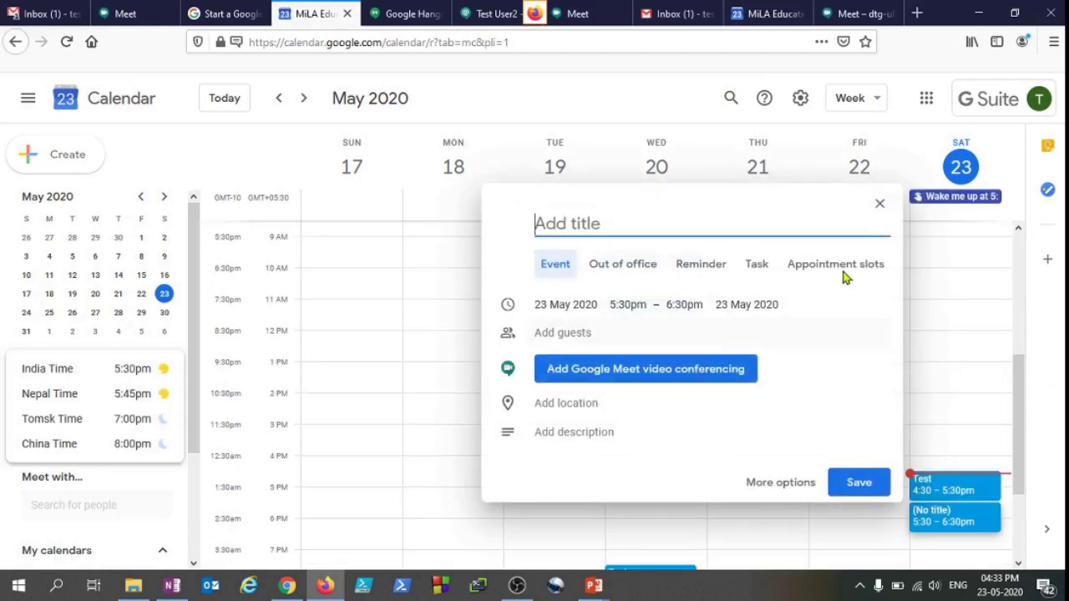
{"action": "type", "text": "Test2"}
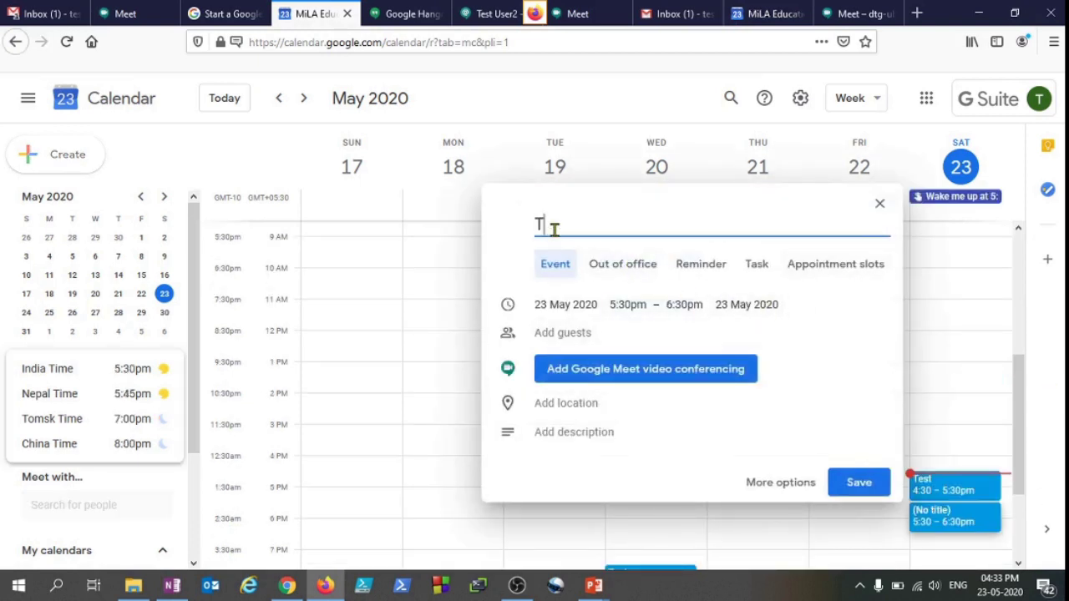
{"action": "left_click", "coordinate": [585, 332]}
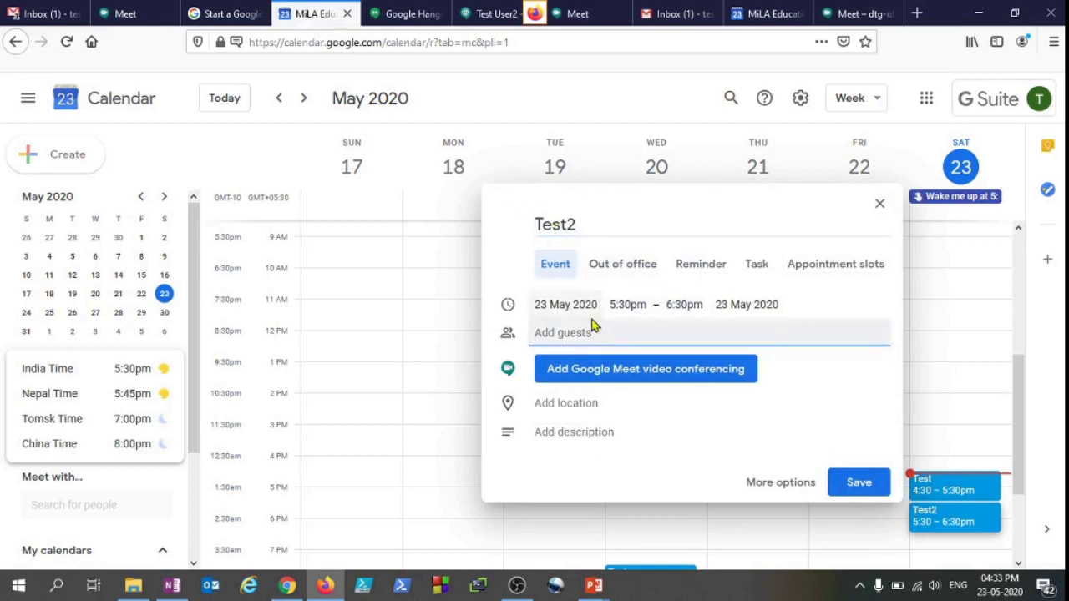
{"action": "type", "text": "test"}
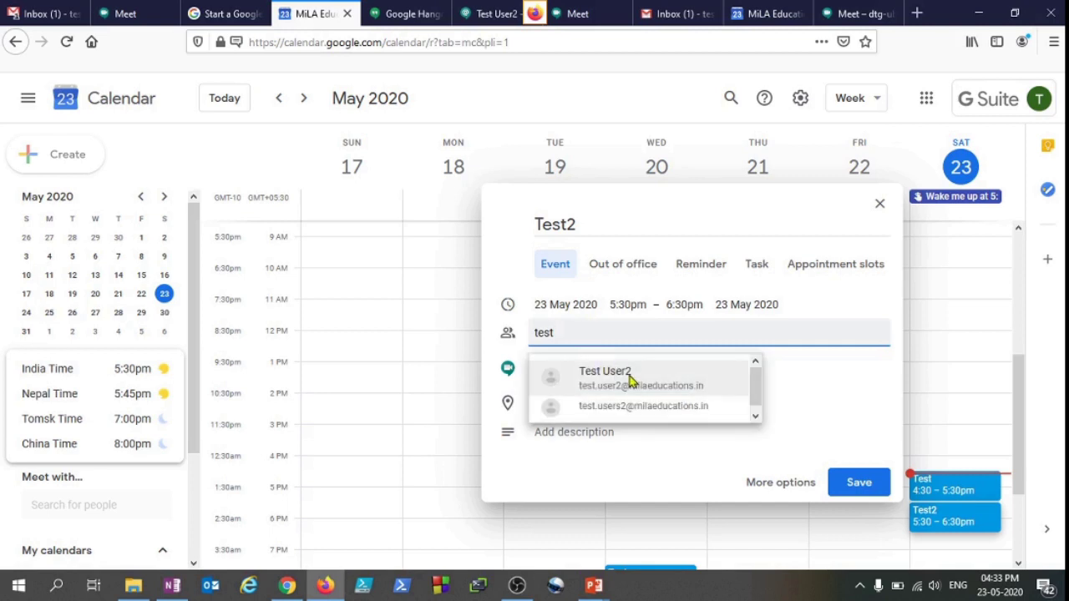
{"action": "left_click", "coordinate": [627, 372]}
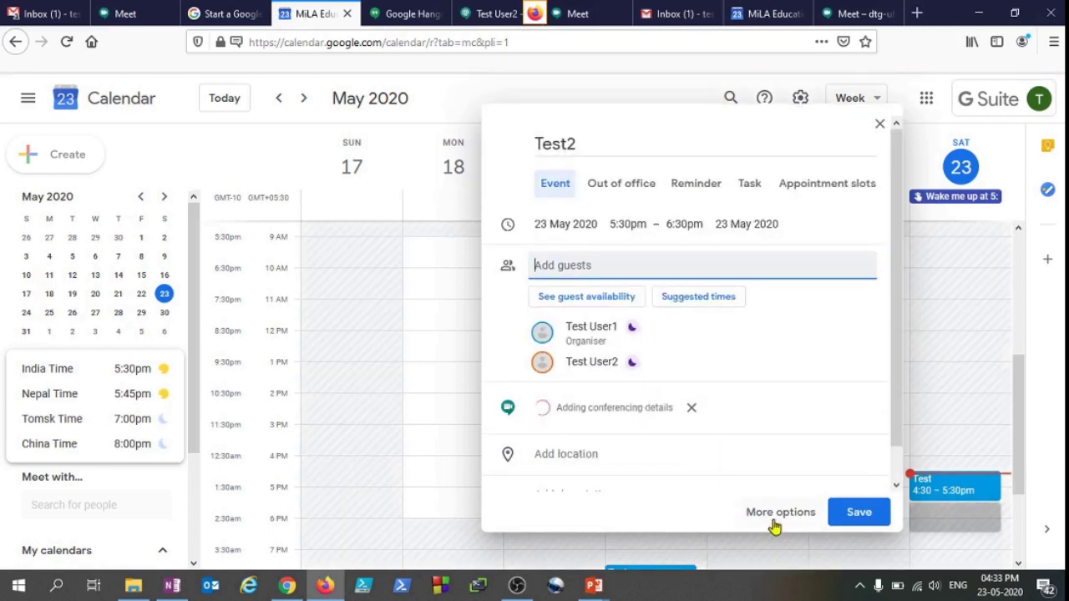
Step: Open the full options of the Test2 event, remove its Google Meet video conferencing and add it again
{"action": "left_click", "coordinate": [779, 512]}
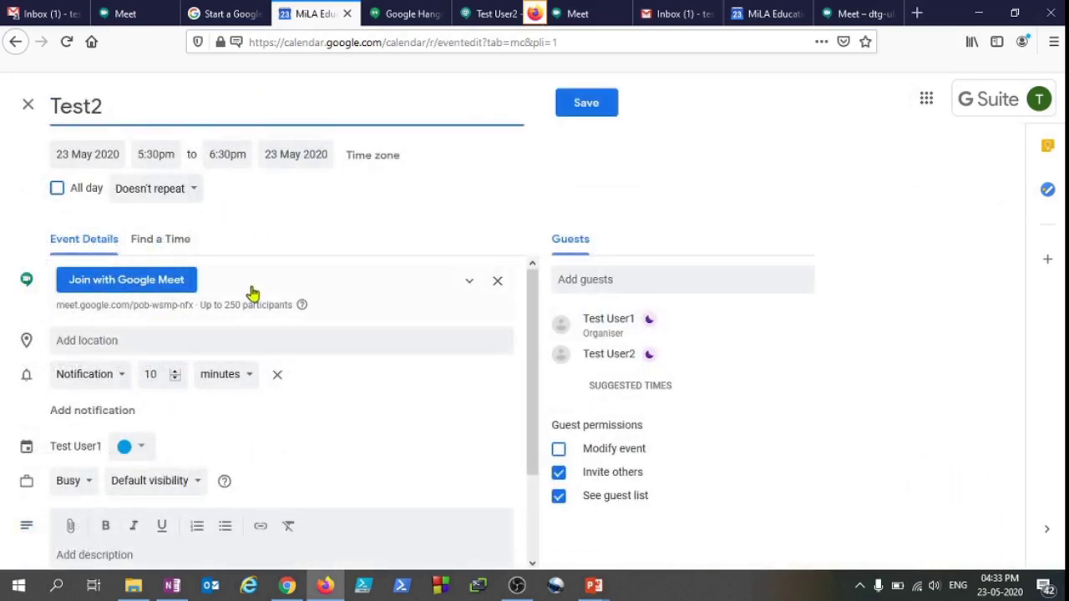
{"action": "left_click", "coordinate": [498, 283]}
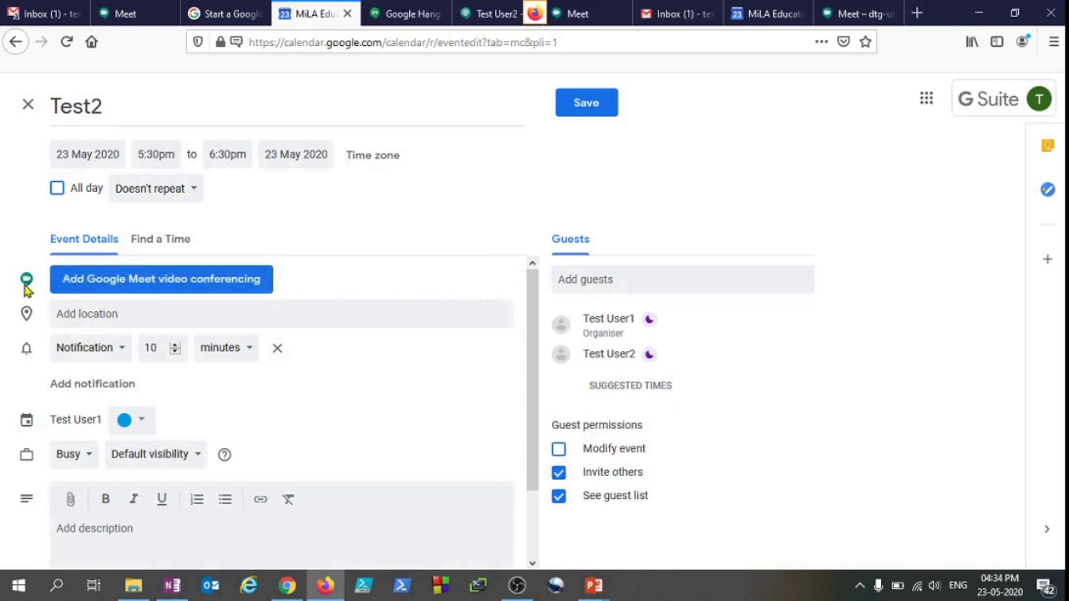
{"action": "left_click", "coordinate": [99, 279]}
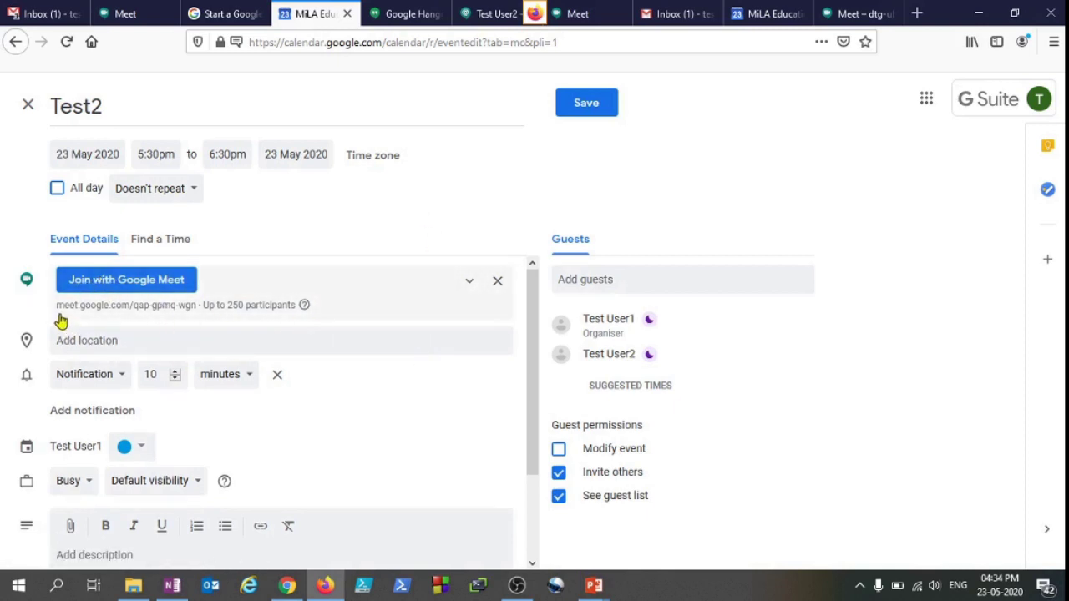
Step: Review the meeting link and joining details of Test2, then save the event and send the invitation emails to its guests
{"action": "left_click_drag", "start_coordinate": [62, 309], "coordinate": [198, 311]}
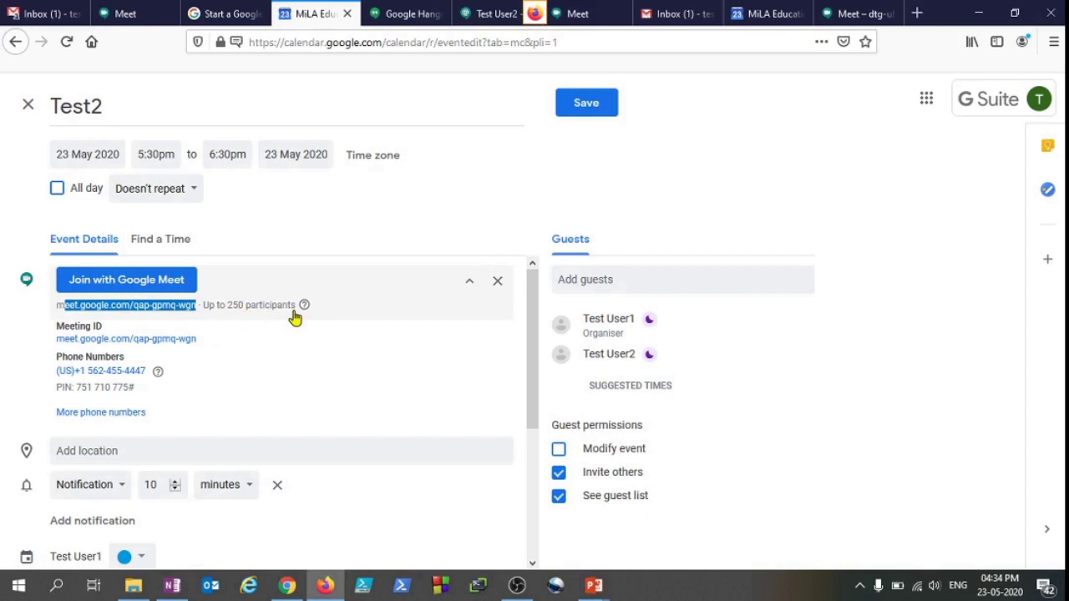
{"action": "left_click", "coordinate": [248, 360]}
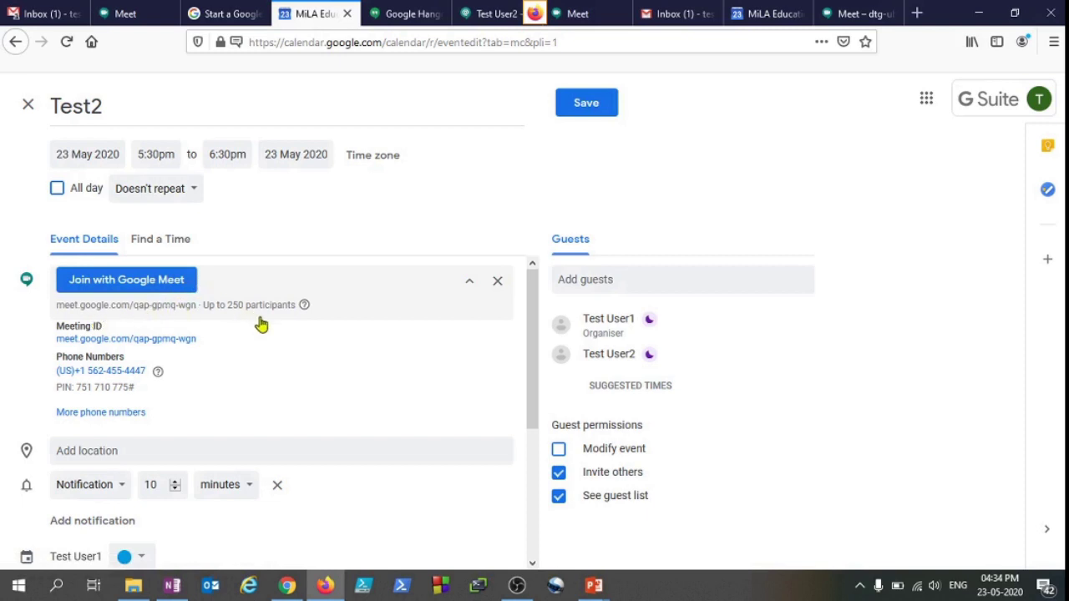
{"action": "left_click", "coordinate": [586, 104]}
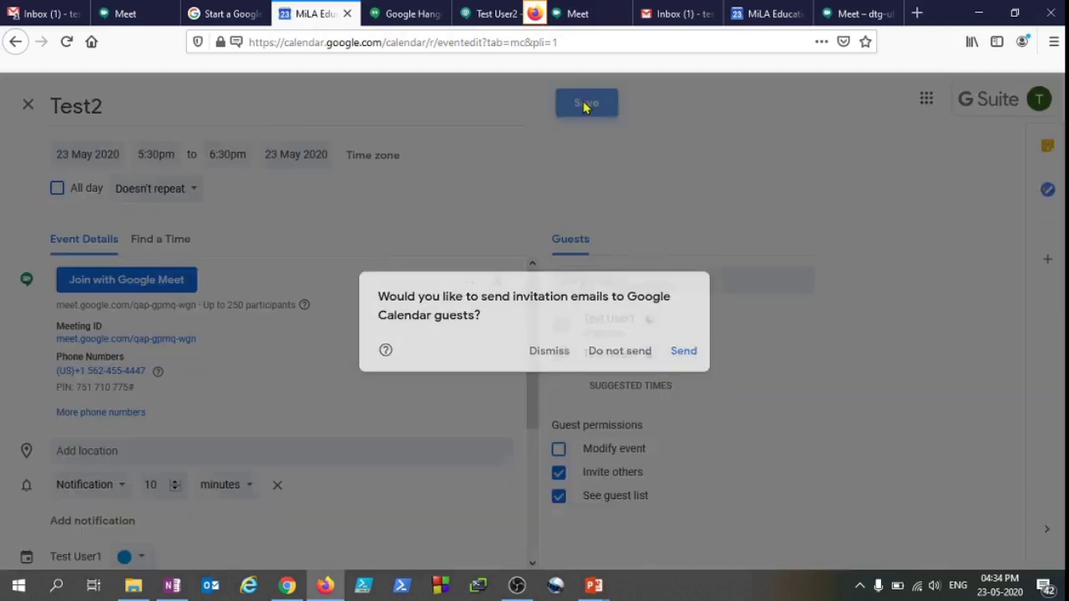
{"action": "left_click", "coordinate": [683, 352]}
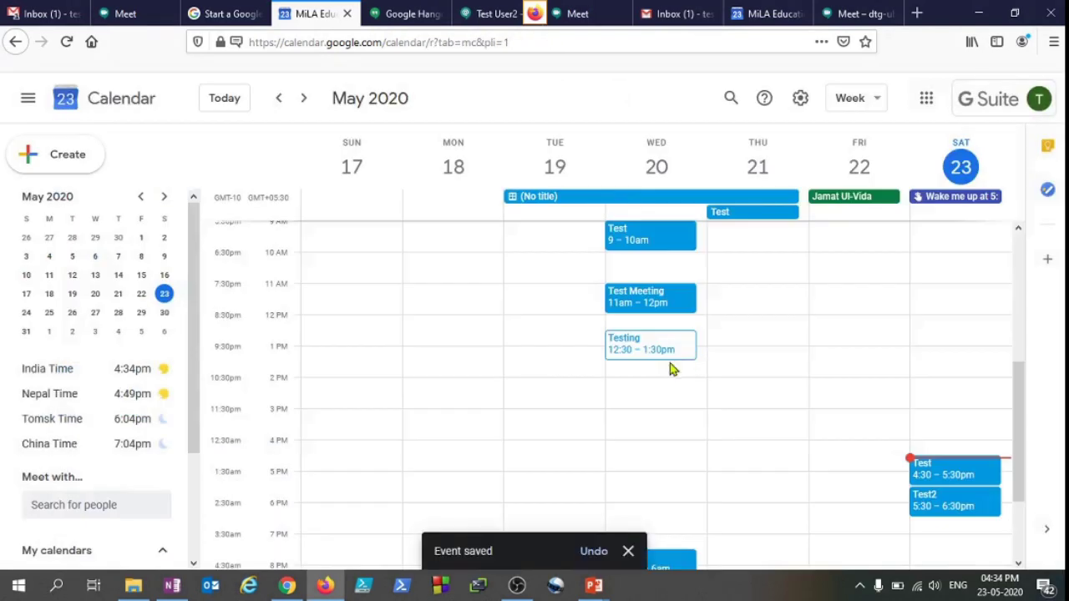
Step: Go back to the first test account's Gmail inbox and open Google Chat from there
{"action": "left_click", "coordinate": [594, 587]}
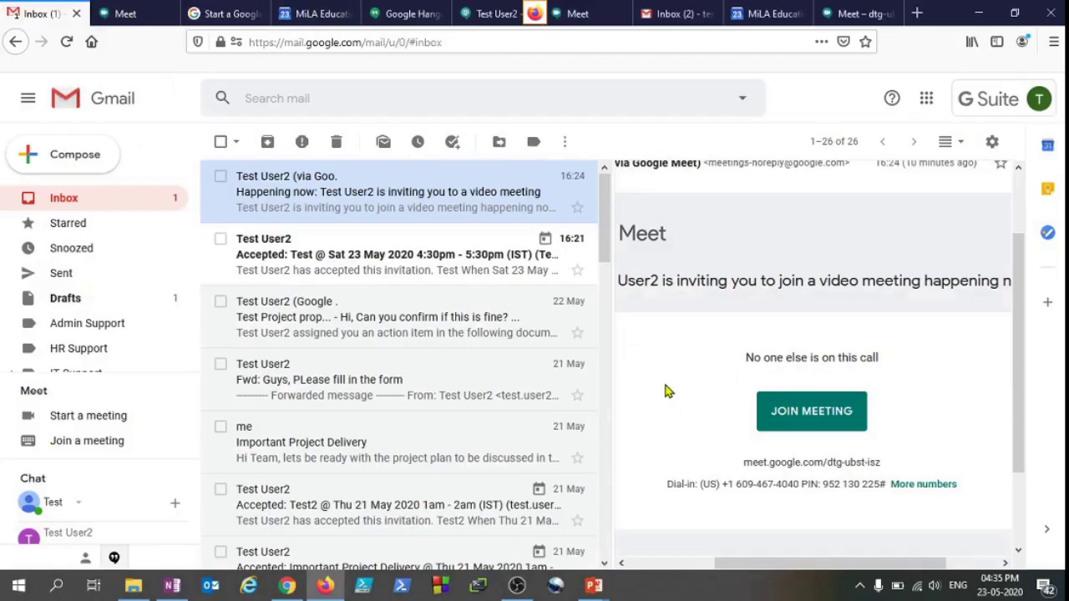
{"action": "scroll", "coordinate": [810, 296], "scroll_direction": "up", "scroll_amount": 2}
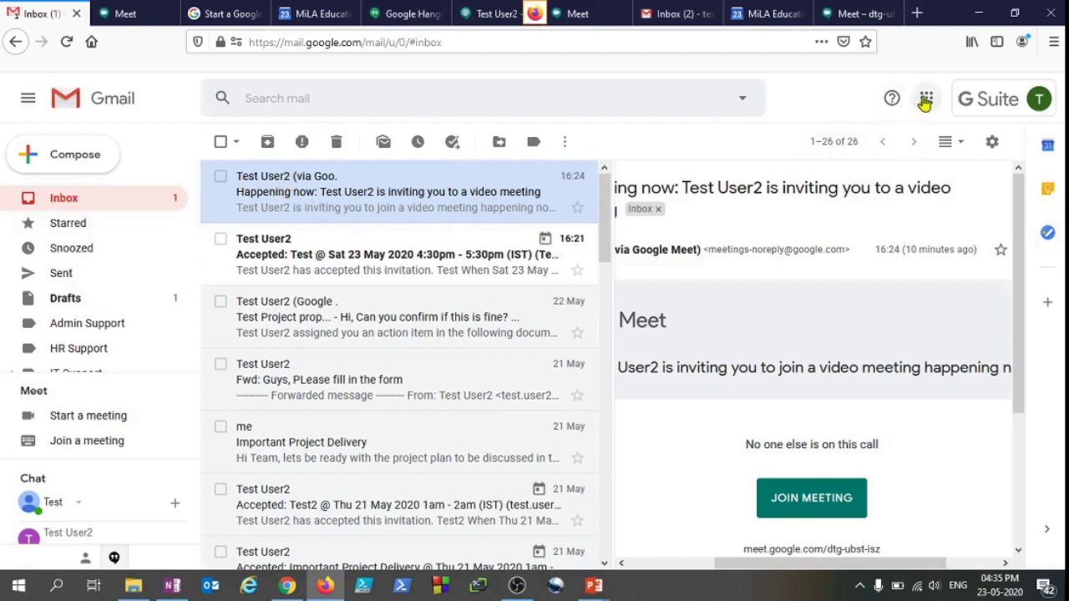
{"action": "left_click", "coordinate": [926, 99]}
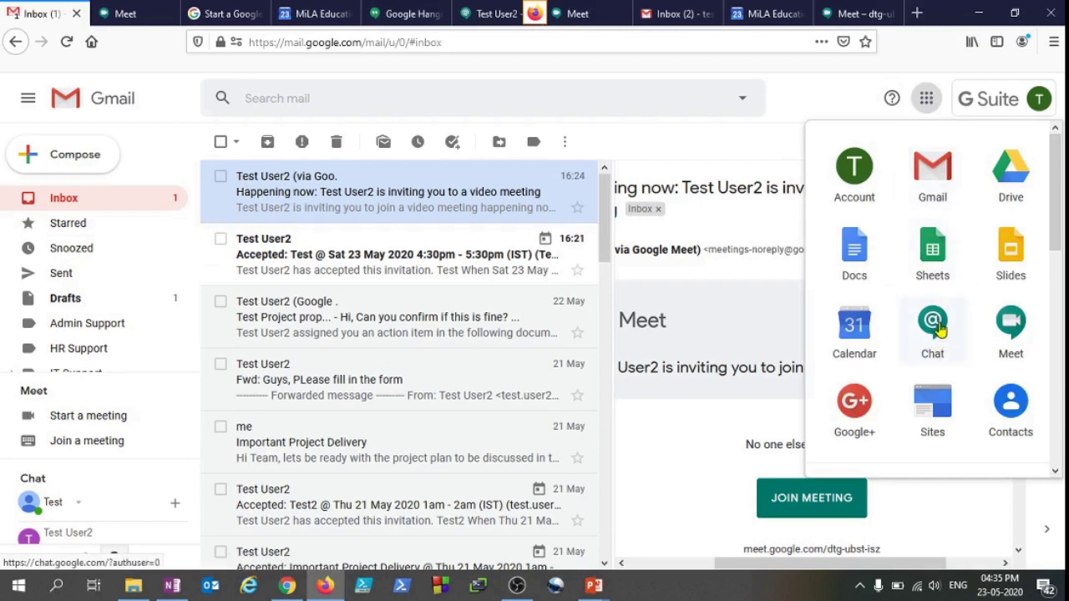
{"action": "left_click", "coordinate": [932, 326]}
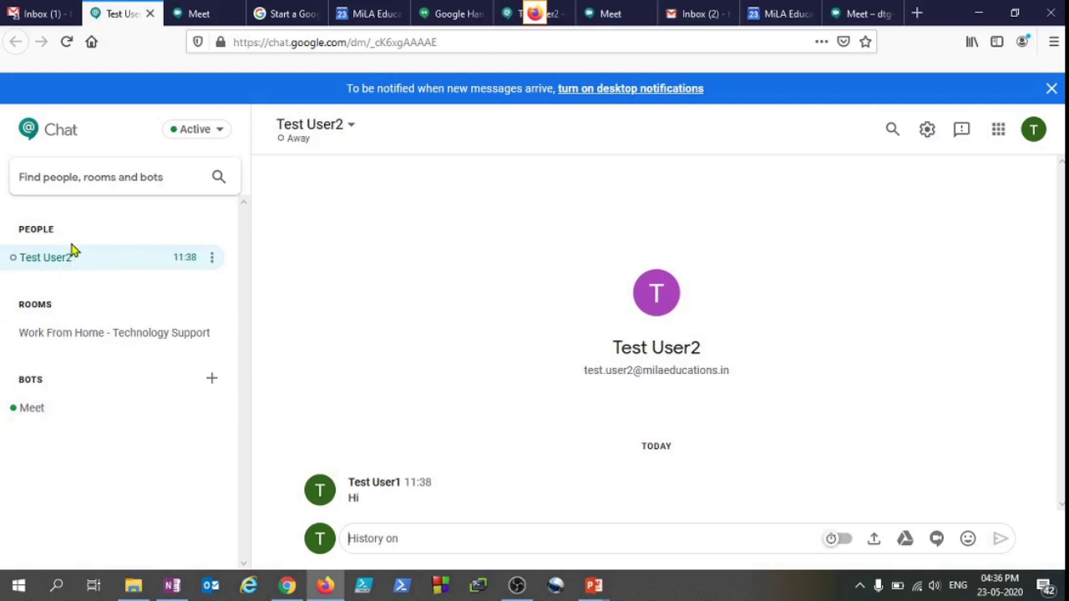
Step: Search the chat contacts for "test" and open the conversation with the second test account
{"action": "left_click", "coordinate": [73, 179]}
{"action": "type", "text": "te"}
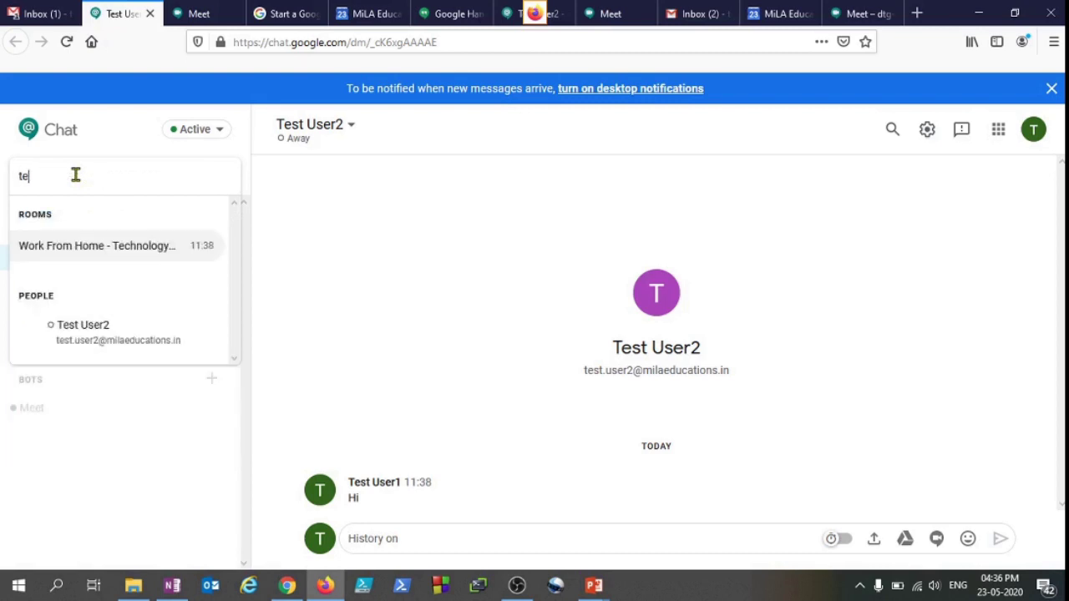
{"action": "type", "text": "st"}
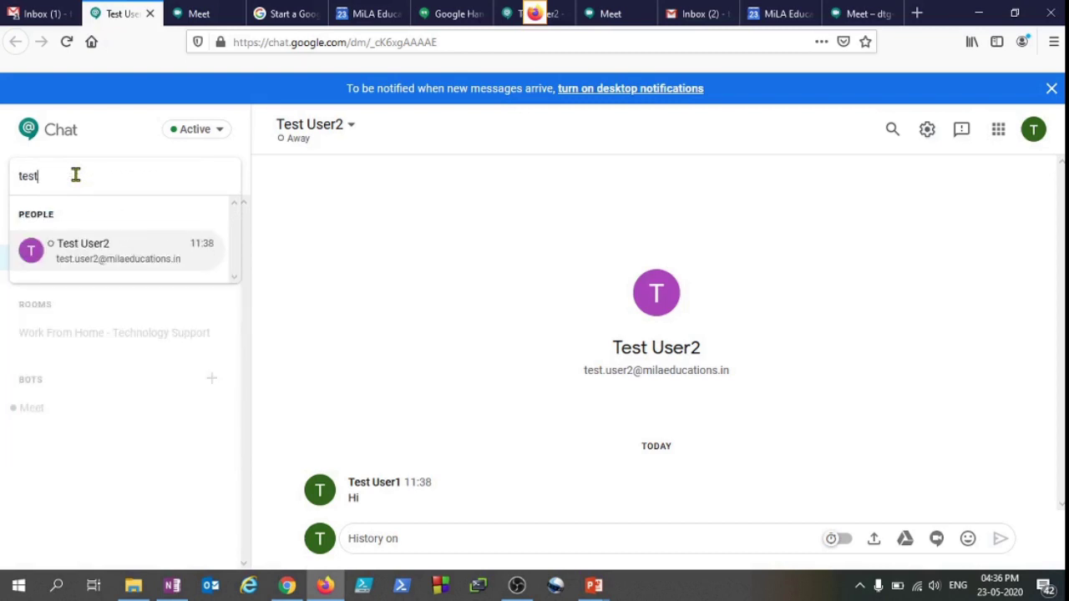
{"action": "key", "text": "BackSpace"}
{"action": "key", "text": "BackSpace"}
{"action": "key", "text": "BackSpace"}
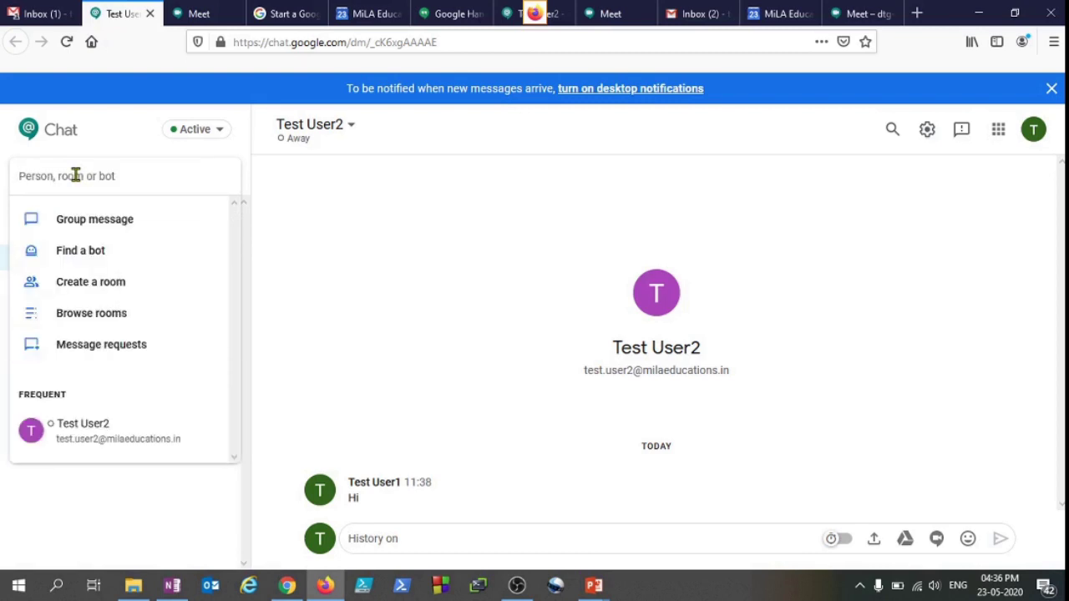
{"action": "type", "text": "test"}
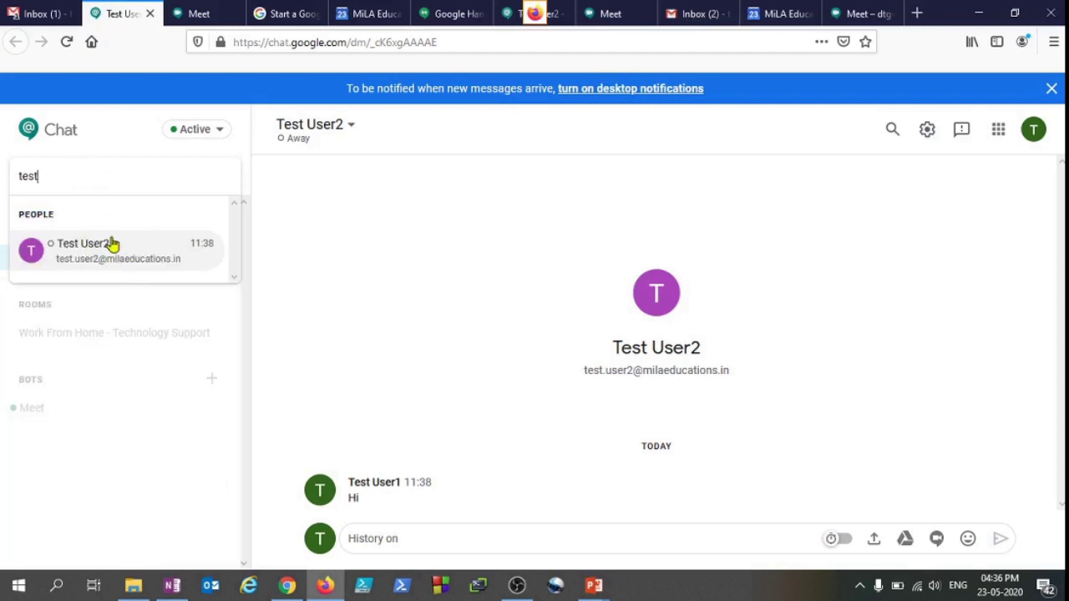
{"action": "left_click", "coordinate": [132, 259]}
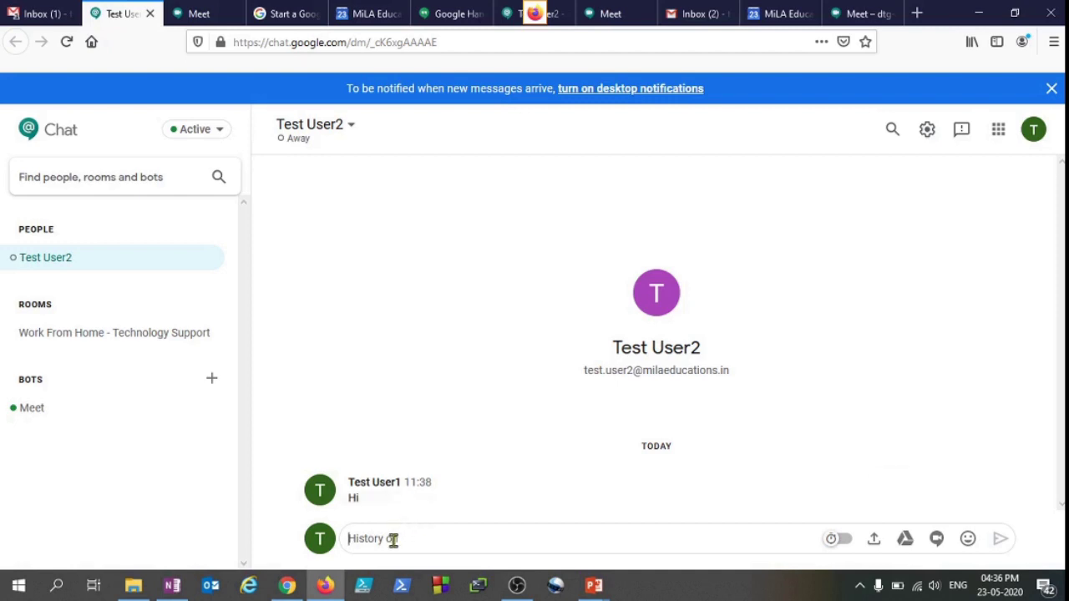
Step: Send the messages "Hello" and "How are you?" to the second test account
{"action": "type", "text": "Hello"}
{"action": "key", "text": "Return"}
{"action": "type", "text": "How a"}
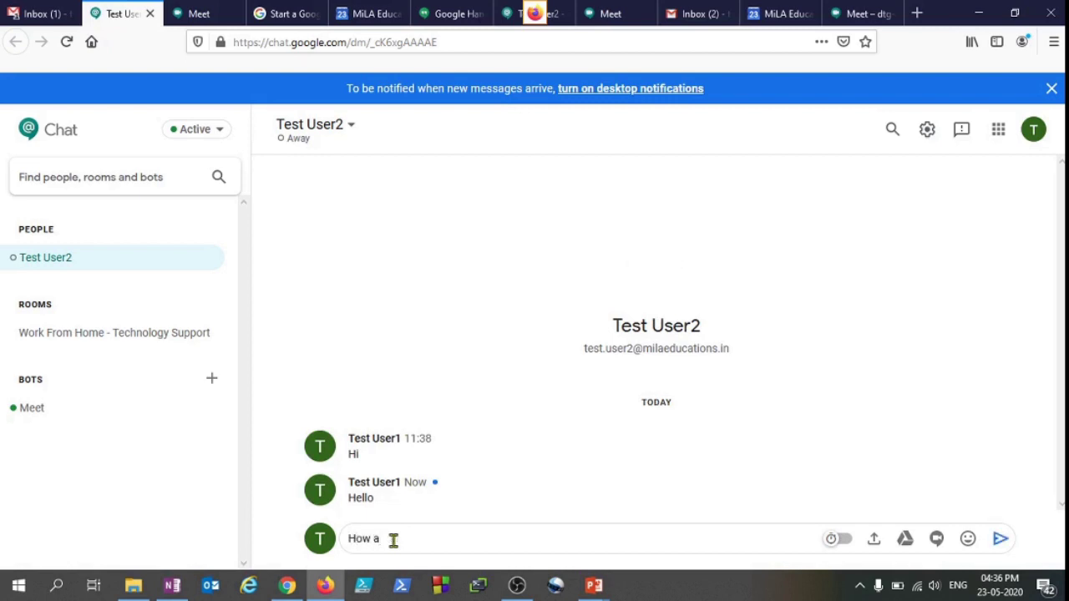
{"action": "type", "text": "re you?"}
{"action": "key", "text": "Return"}
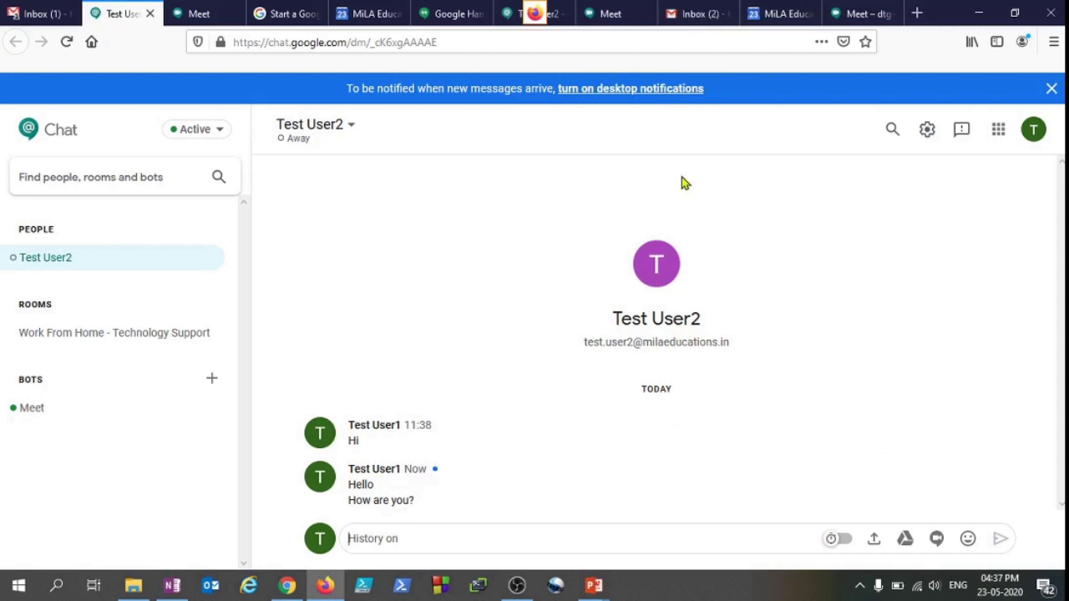
Step: Switch to the second test account's Gmail inbox and open Google Chat for that account
{"action": "left_click", "coordinate": [697, 10]}
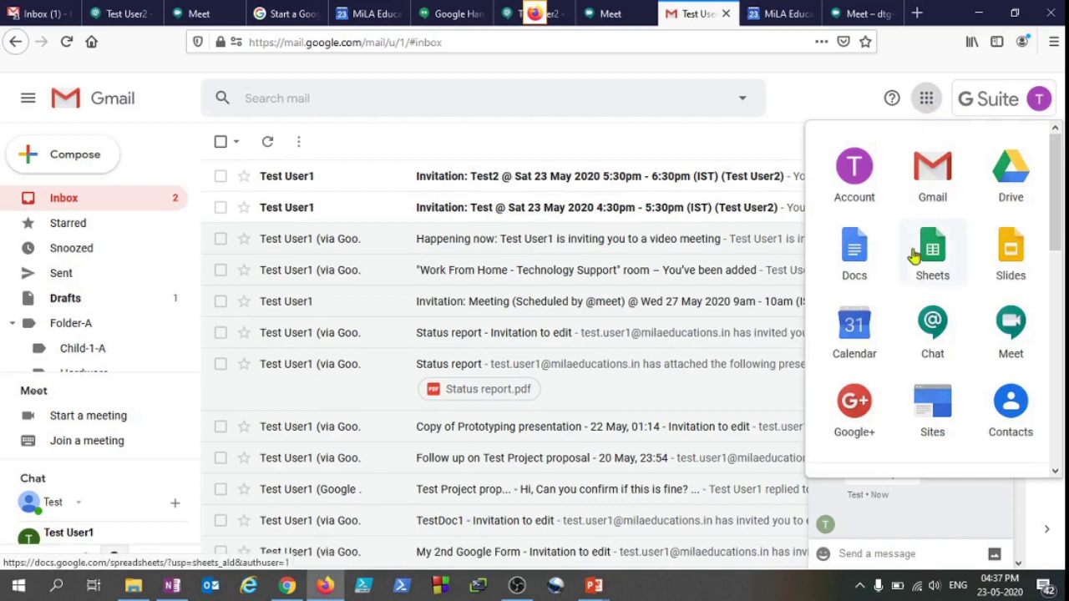
{"action": "left_click", "coordinate": [933, 325]}
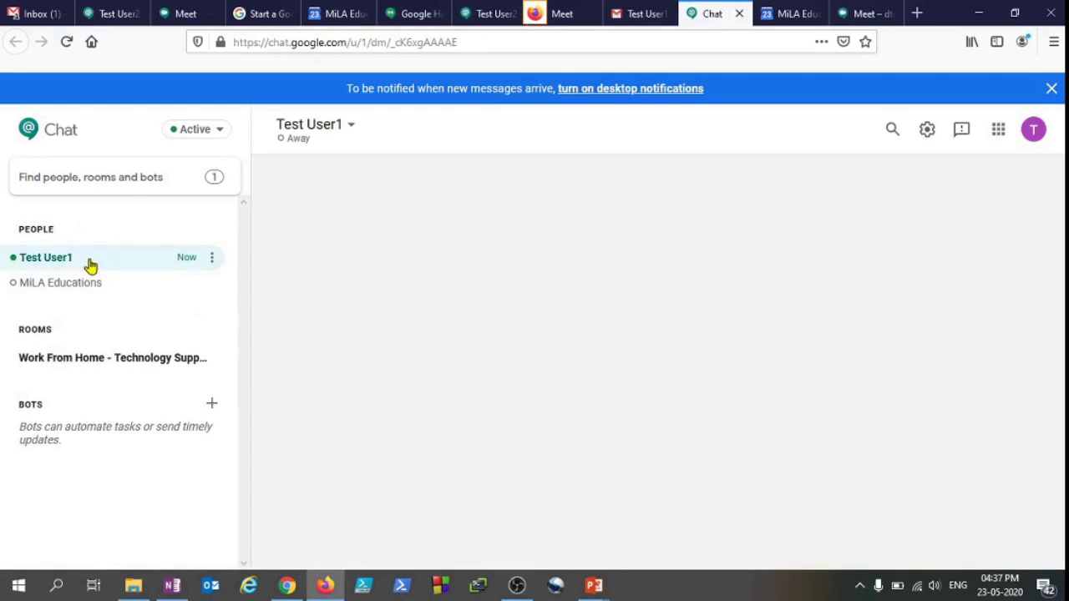
Step: Open the conversation with the first test account and reply with the suggested answer "Good And you?"
{"action": "left_click", "coordinate": [90, 265]}
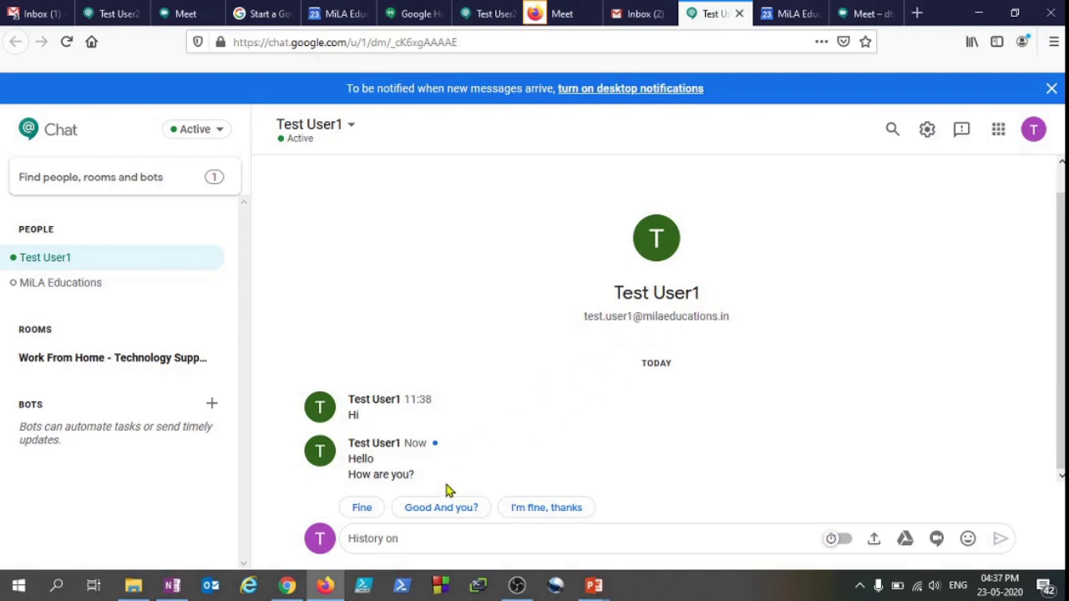
{"action": "left_click_drag", "start_coordinate": [348, 442], "coordinate": [380, 444]}
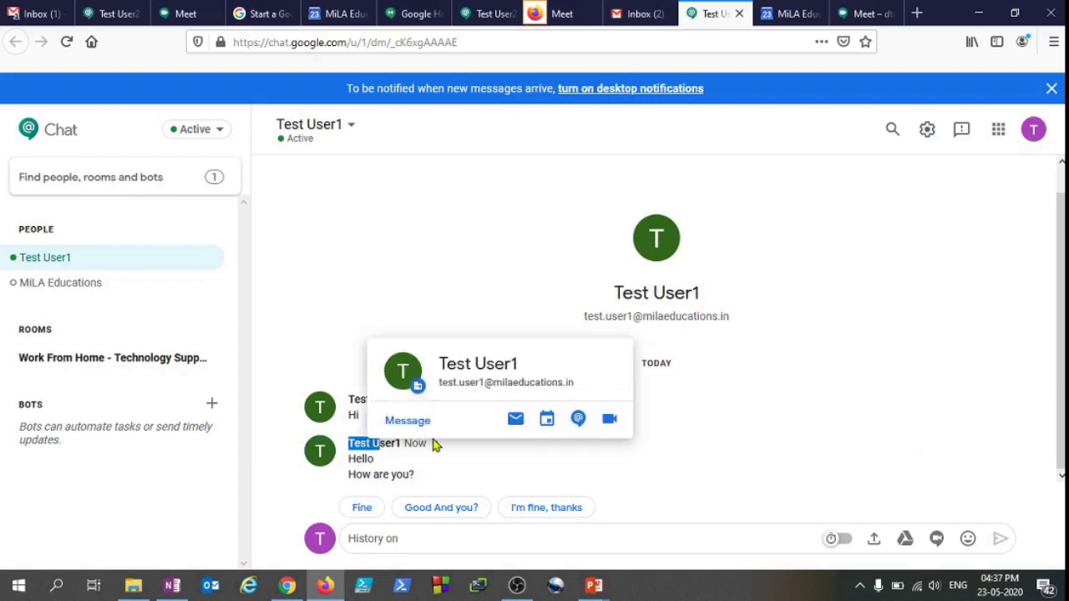
{"action": "left_click", "coordinate": [410, 530]}
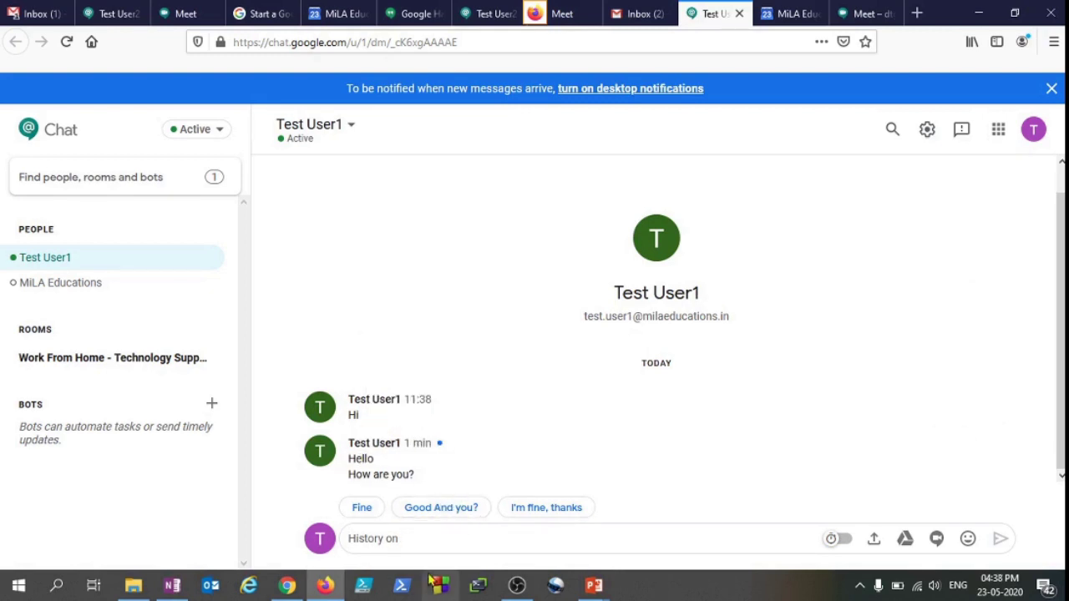
{"action": "left_click", "coordinate": [441, 508]}
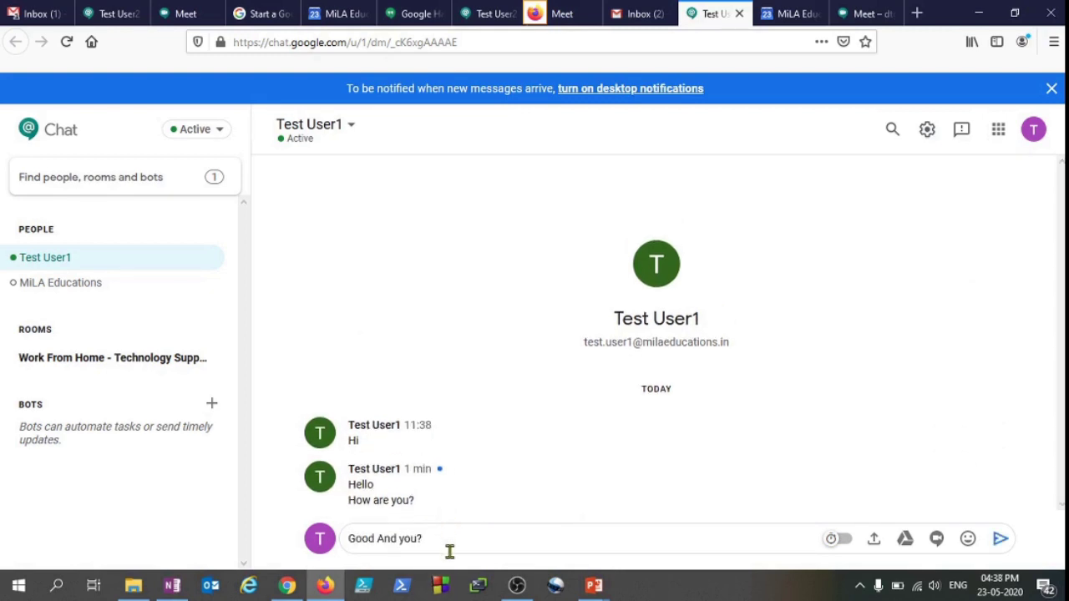
{"action": "key", "text": "Return"}
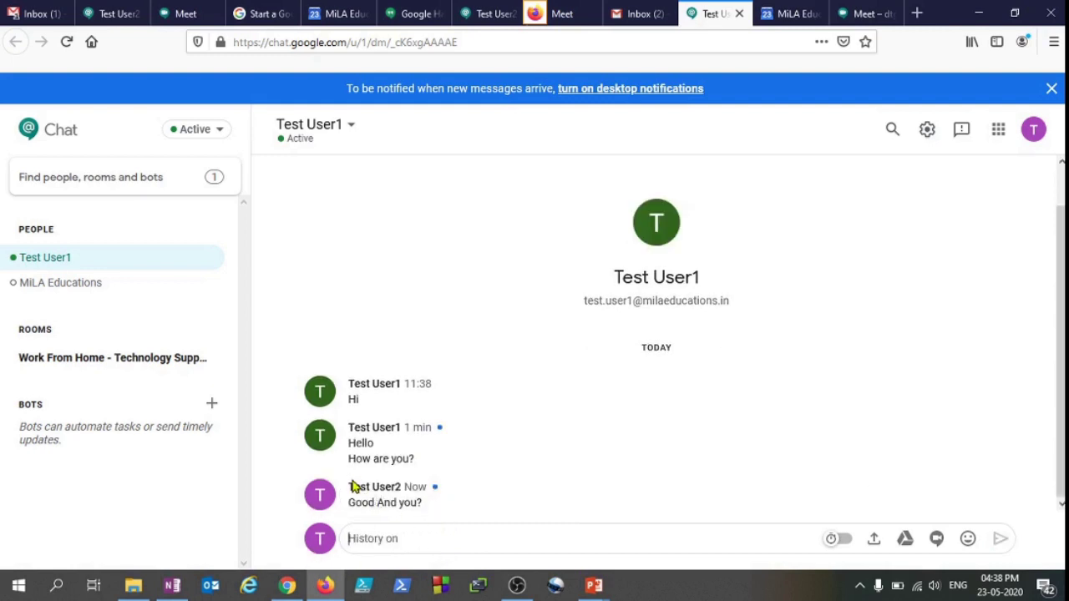
{"action": "left_click_drag", "start_coordinate": [357, 488], "coordinate": [411, 488]}
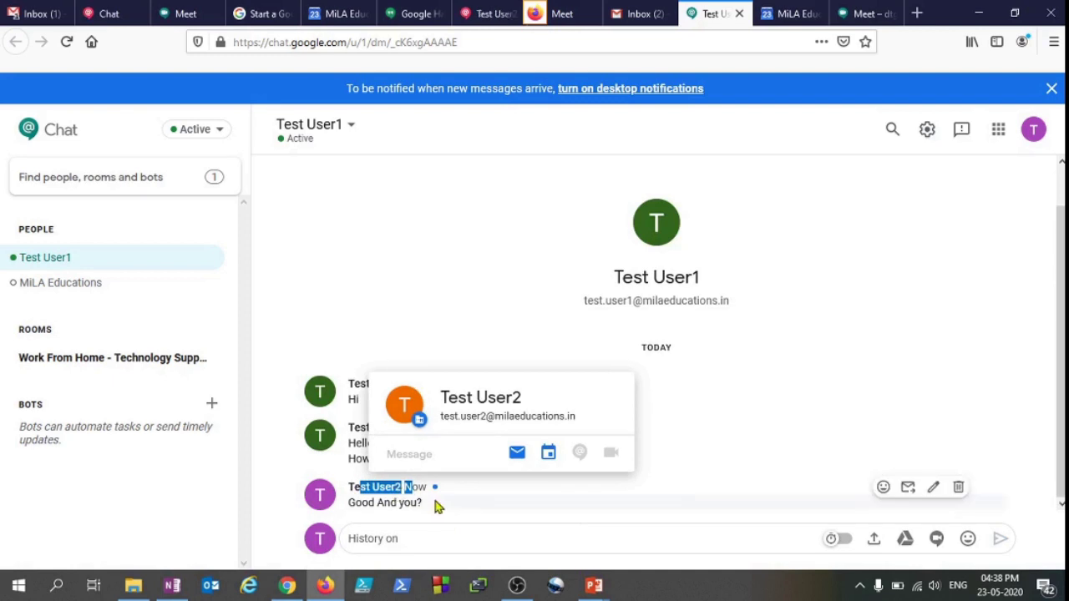
{"action": "left_click", "coordinate": [392, 522]}
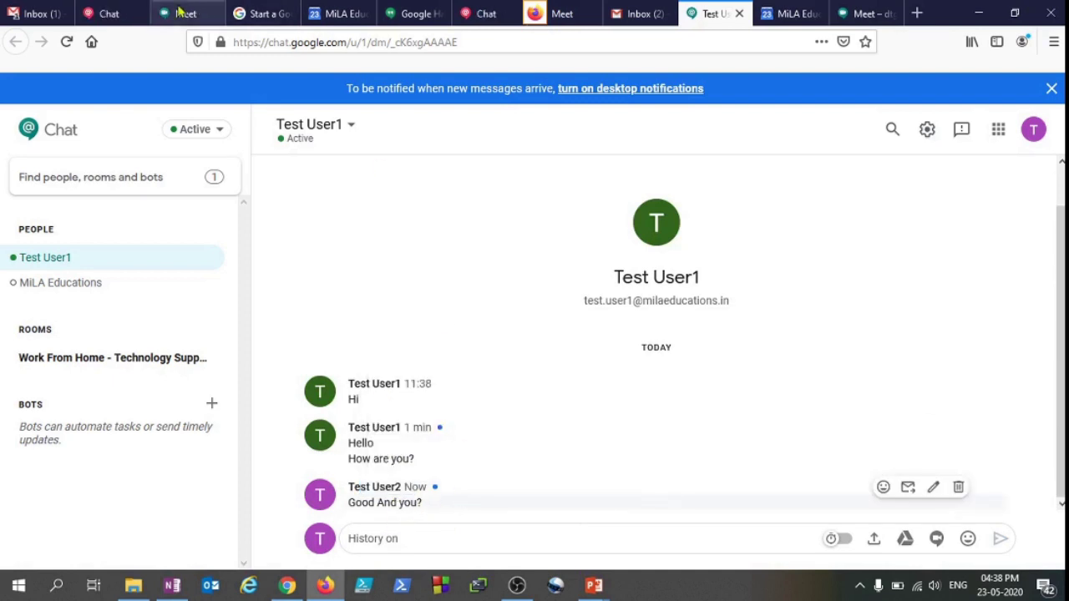
Step: Switch back to the first test account's chat and send the suggested reply "I'm fine"
{"action": "left_click", "coordinate": [102, 13]}
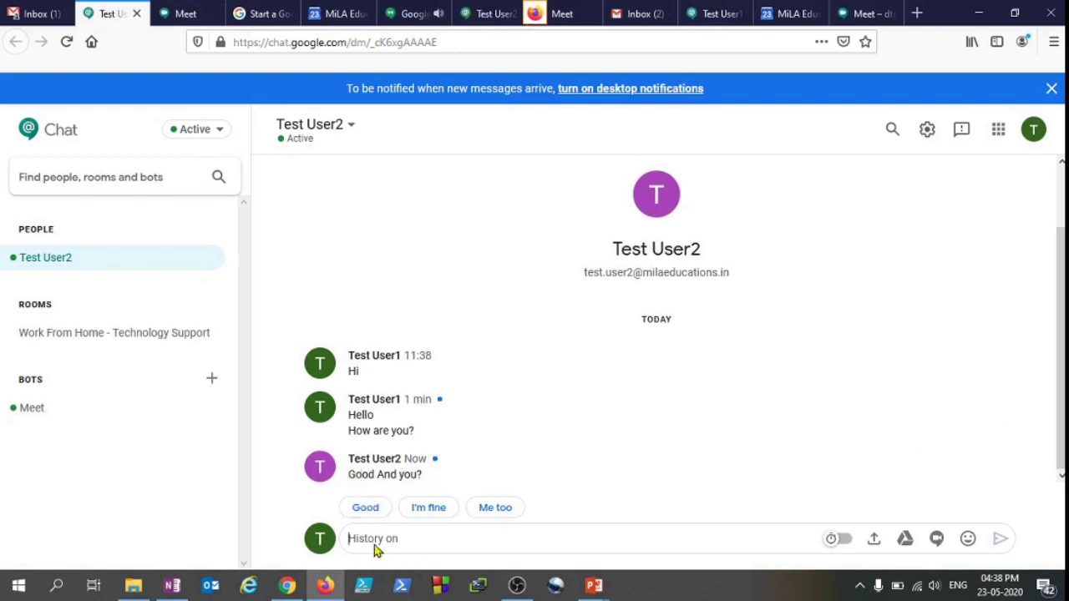
{"action": "left_click", "coordinate": [427, 508]}
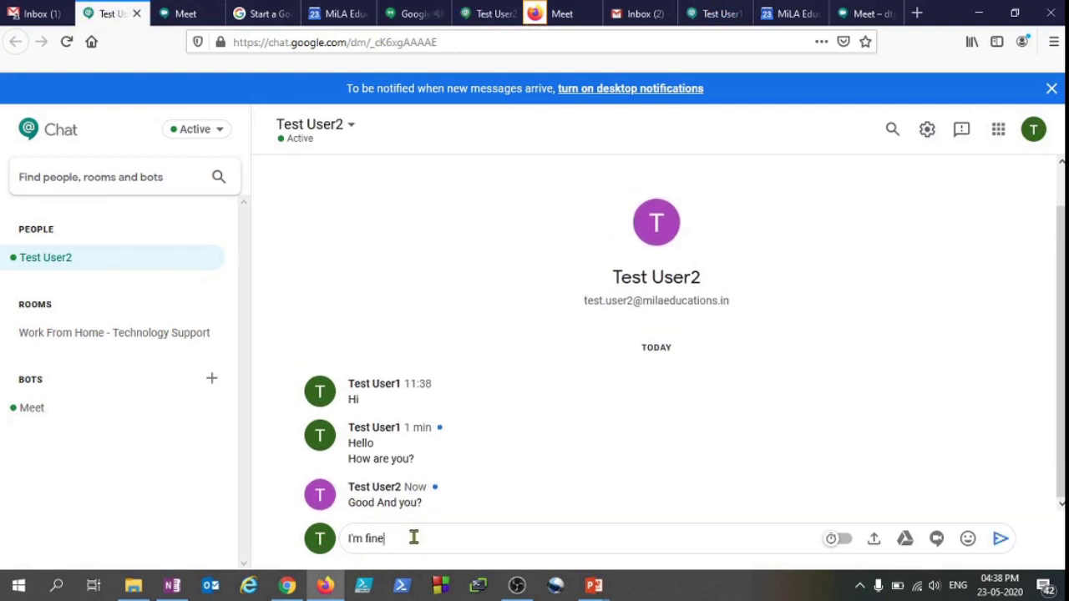
{"action": "key", "text": "Return"}
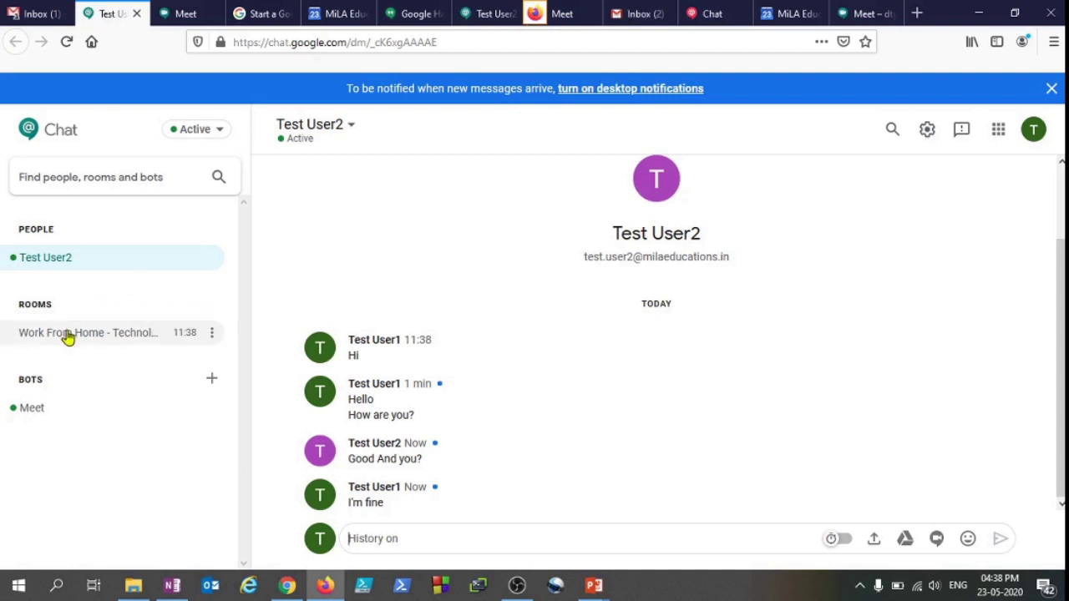
Step: Create a new chat room named "Test" from the first test account
{"action": "left_click", "coordinate": [104, 178]}
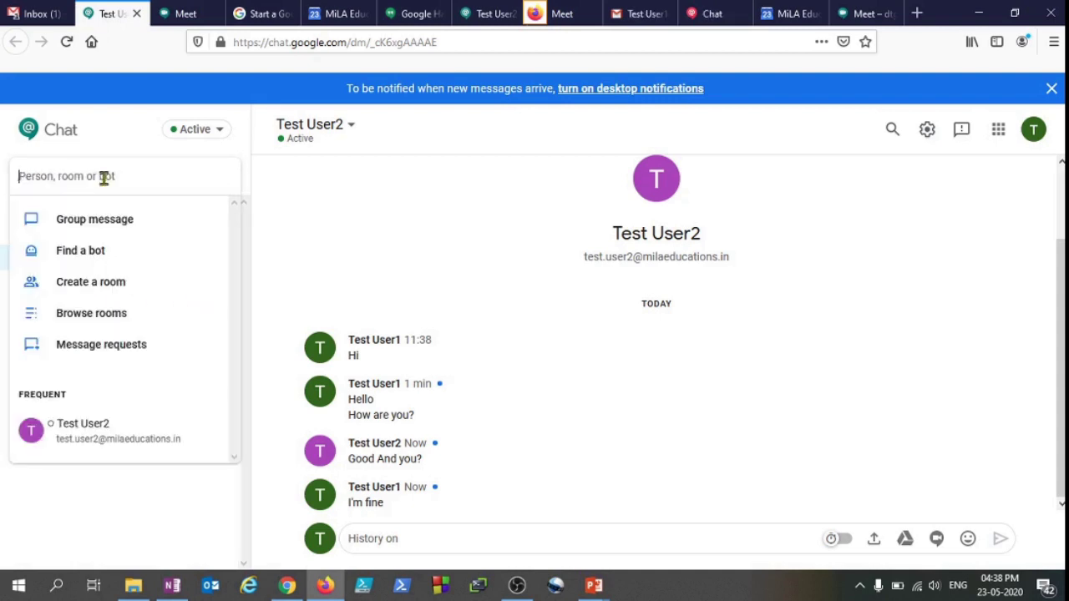
{"action": "left_click", "coordinate": [105, 288]}
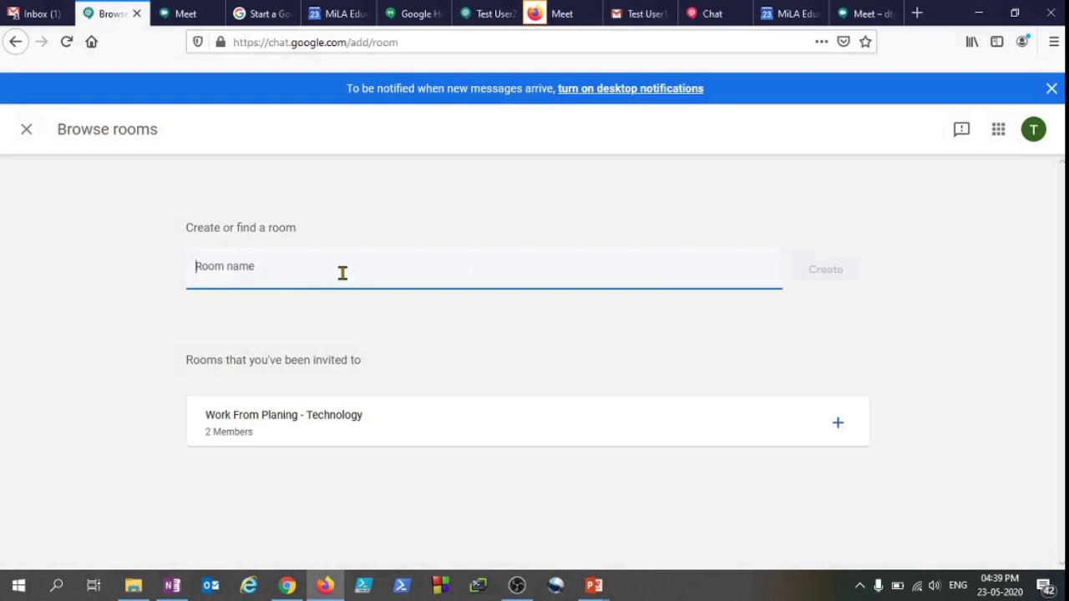
{"action": "type", "text": "Test"}
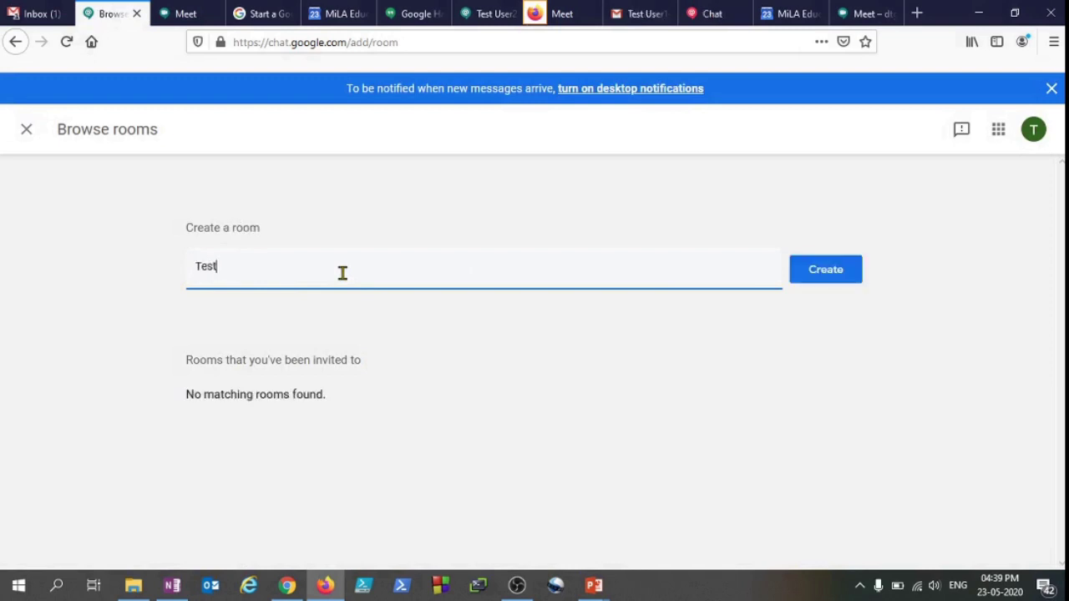
{"action": "left_click", "coordinate": [834, 268]}
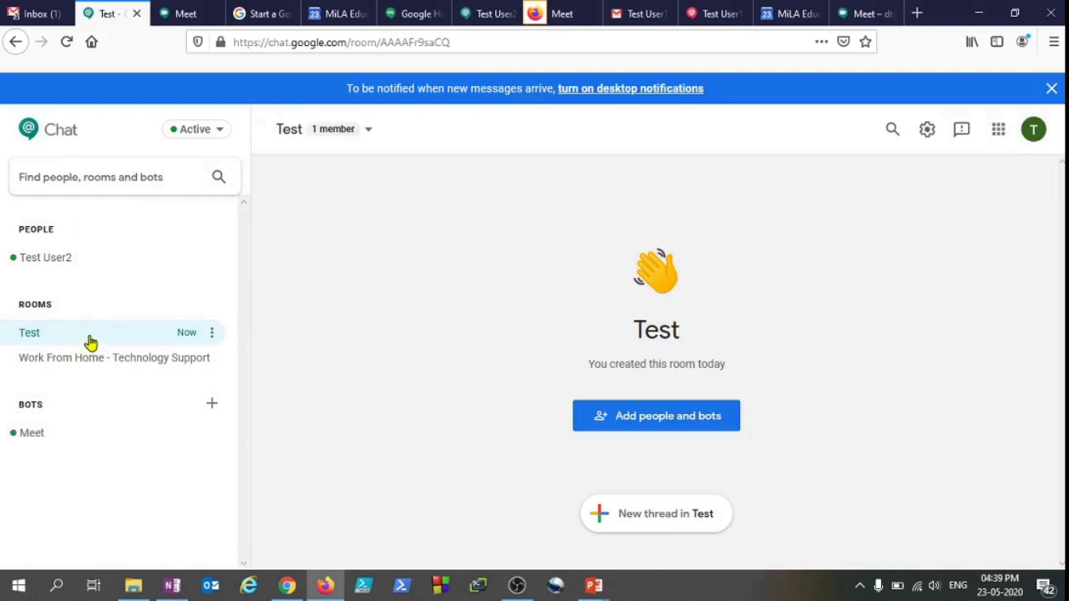
{"action": "double_click", "coordinate": [25, 302]}
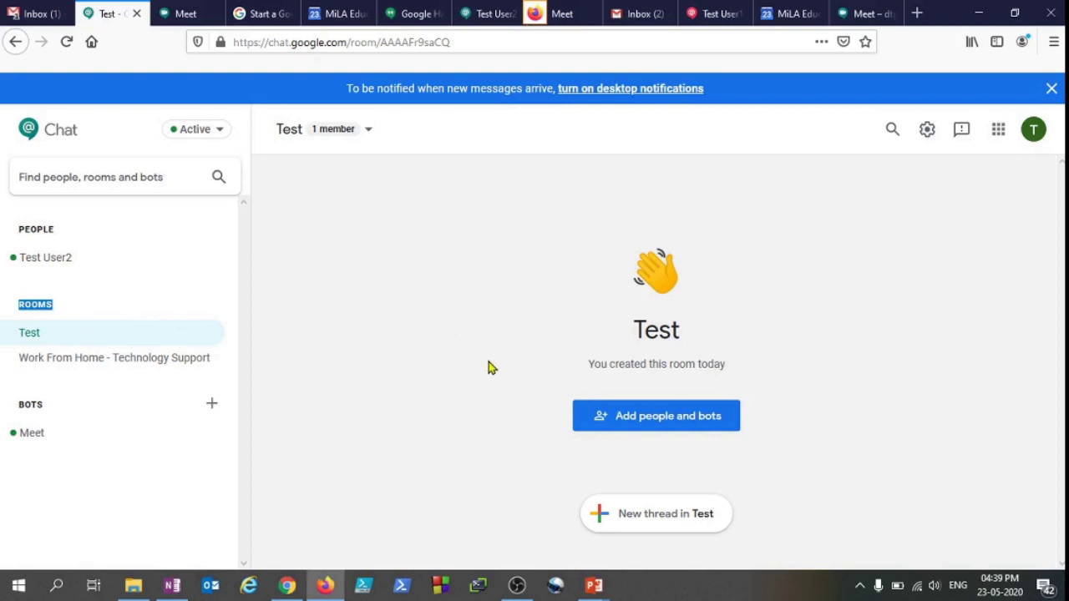
{"action": "left_click_drag", "start_coordinate": [501, 370], "coordinate": [581, 334]}
{"action": "left_click_drag", "start_coordinate": [658, 413], "coordinate": [632, 364]}
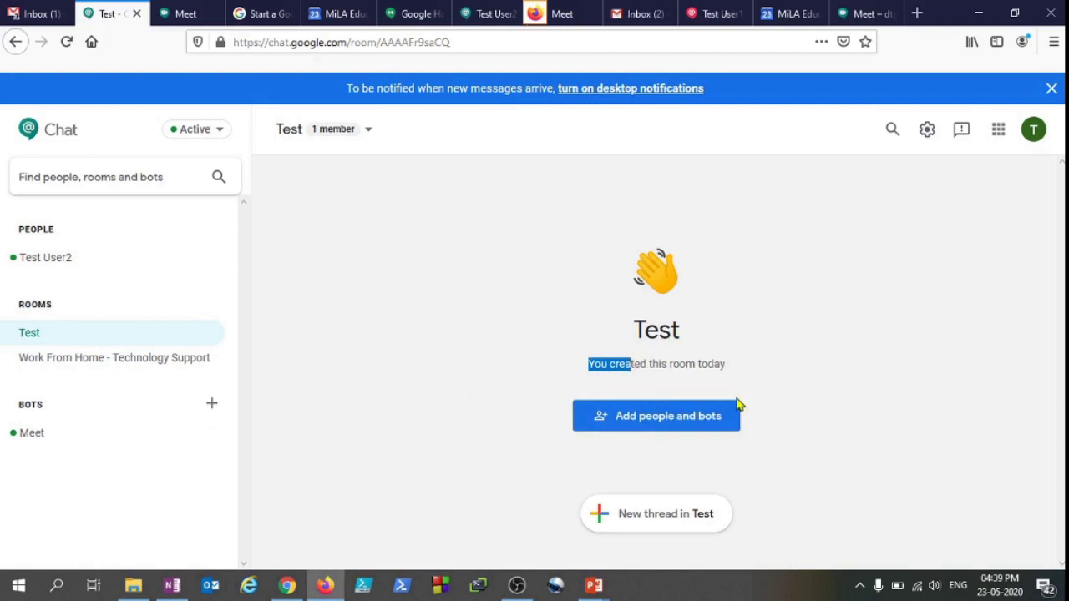
Step: Add the second test account and the Meet bot to the Test room and send the invitations with email notification
{"action": "left_click", "coordinate": [638, 423]}
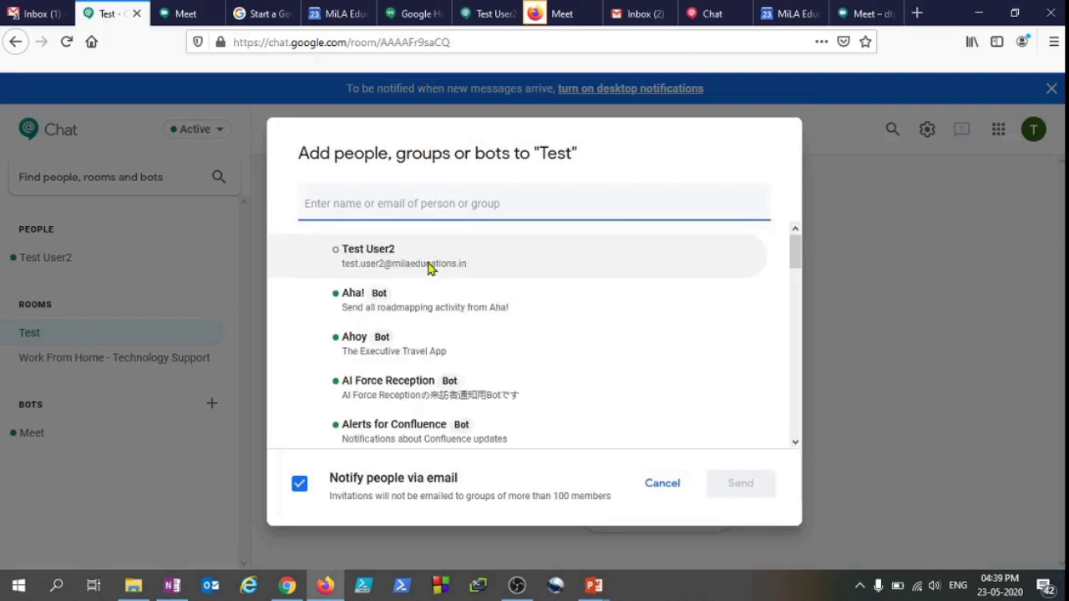
{"action": "type", "text": "Test"}
{"action": "left_click", "coordinate": [429, 267]}
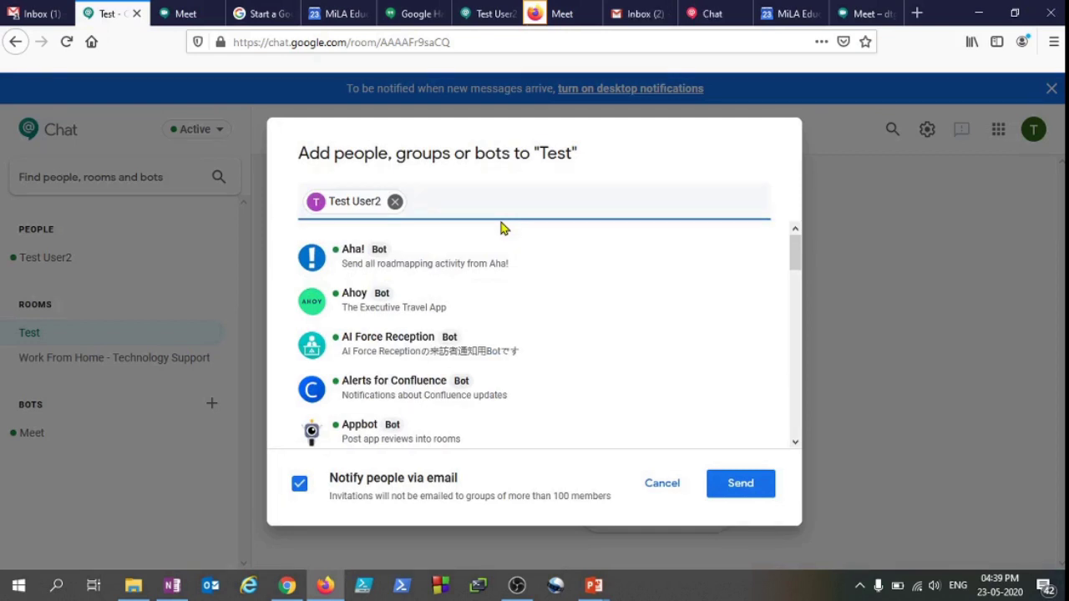
{"action": "type", "text": "Meet"}
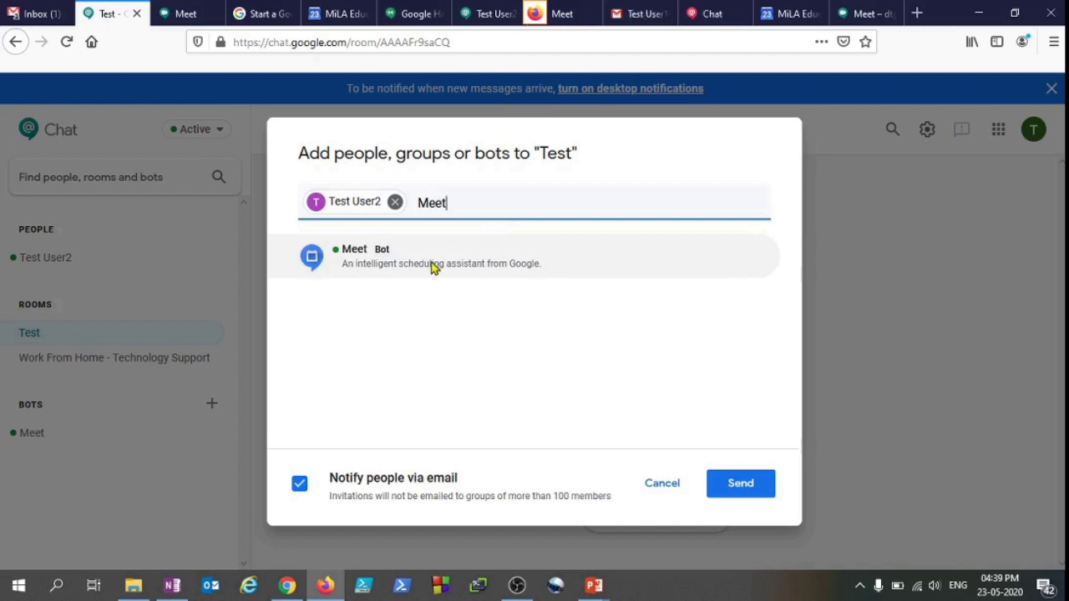
{"action": "left_click", "coordinate": [434, 265]}
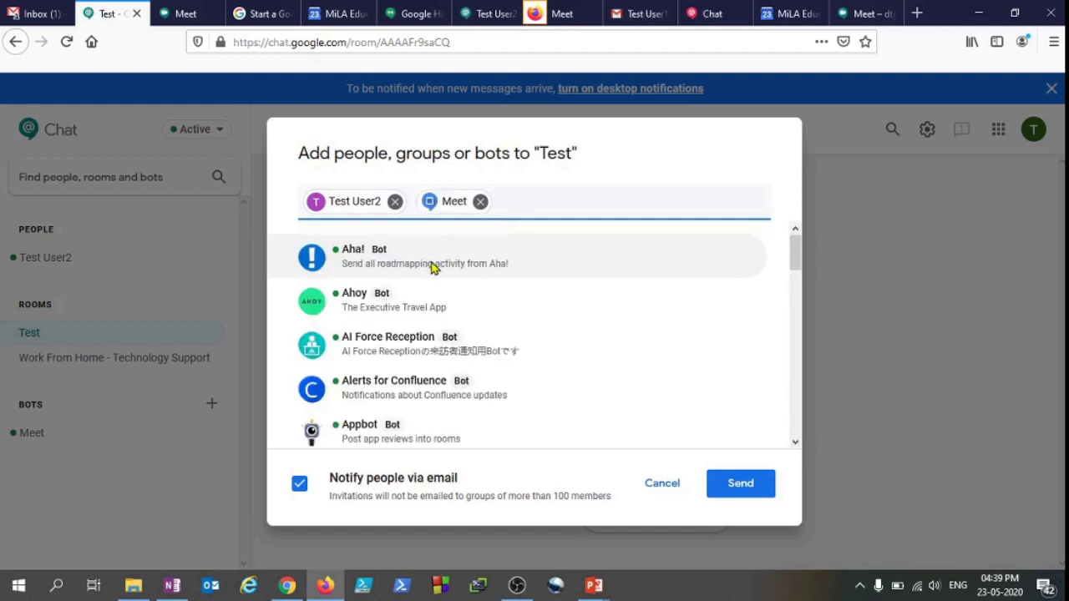
{"action": "left_click", "coordinate": [741, 484]}
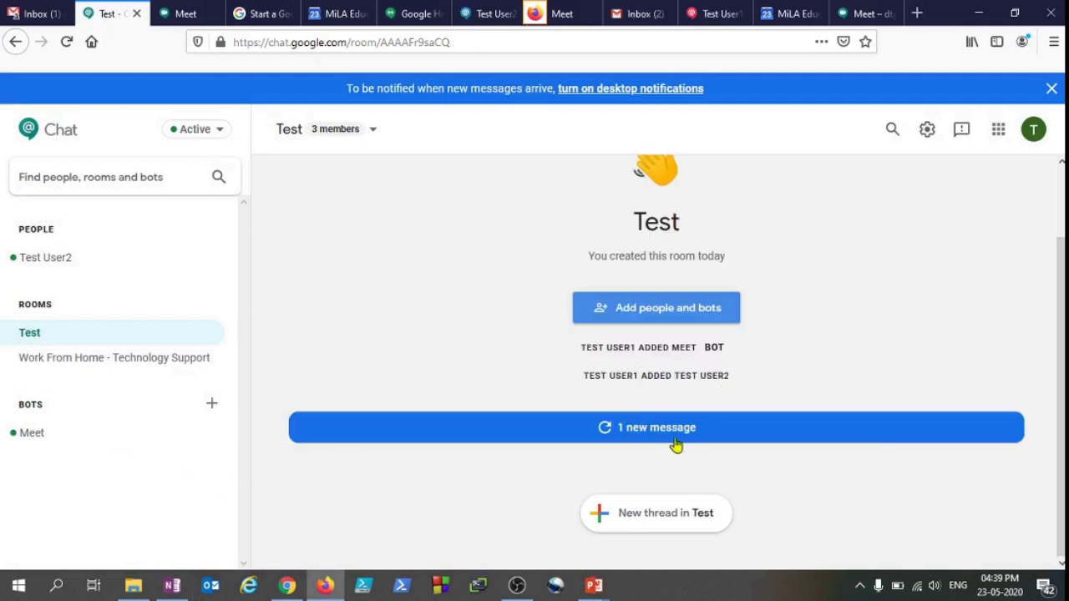
Step: Load the new message in the Test room and reply to the Meet bot's thread with "Hi" and "How are you guys?"
{"action": "left_click", "coordinate": [667, 439]}
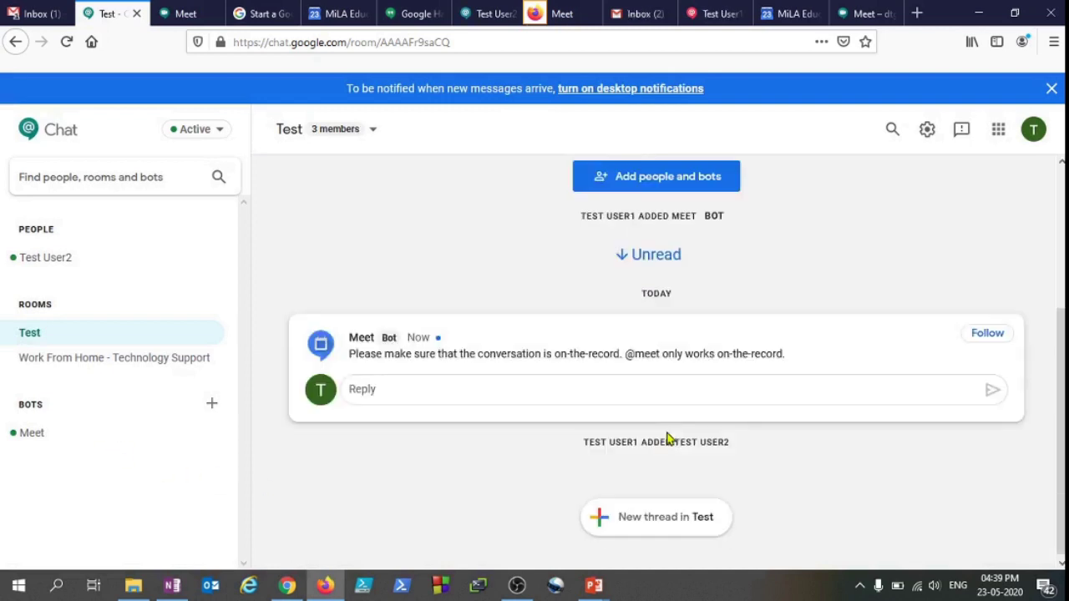
{"action": "left_click", "coordinate": [388, 390]}
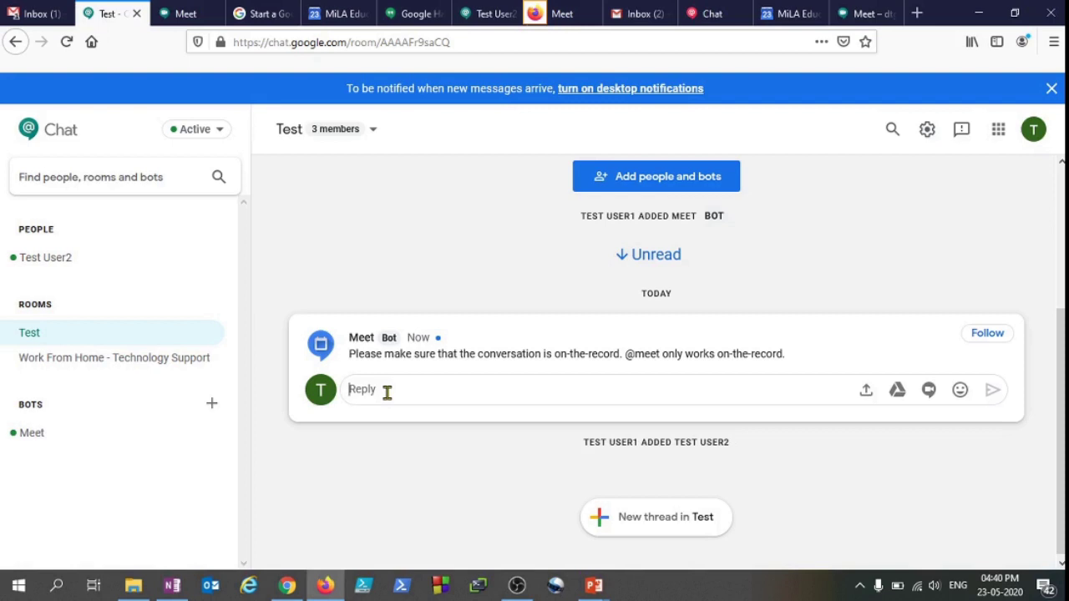
{"action": "type", "text": "Hi"}
{"action": "key", "text": "Return"}
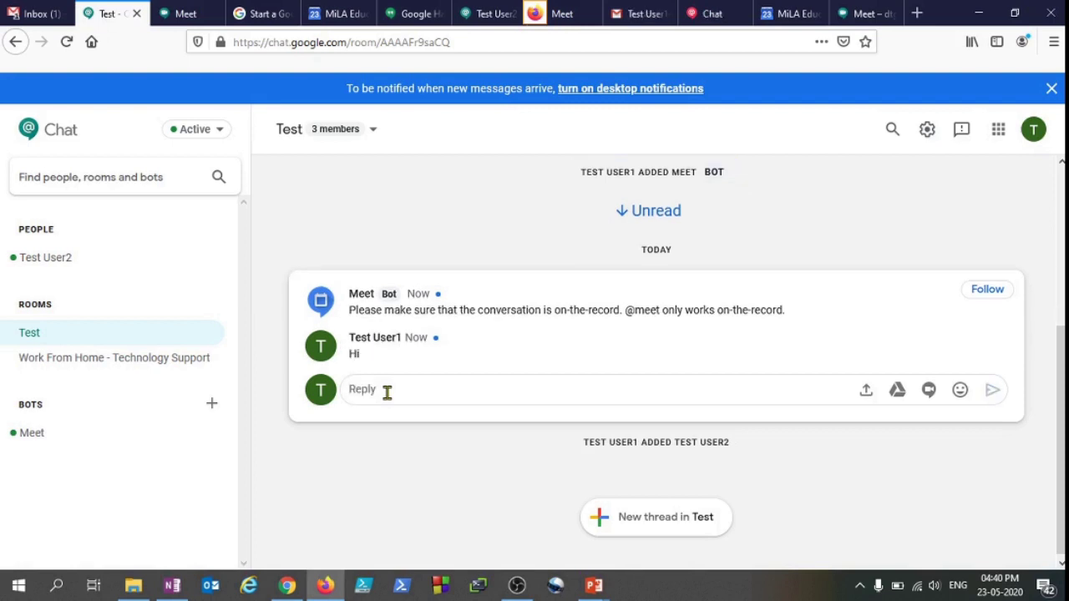
{"action": "type", "text": "How are you "}
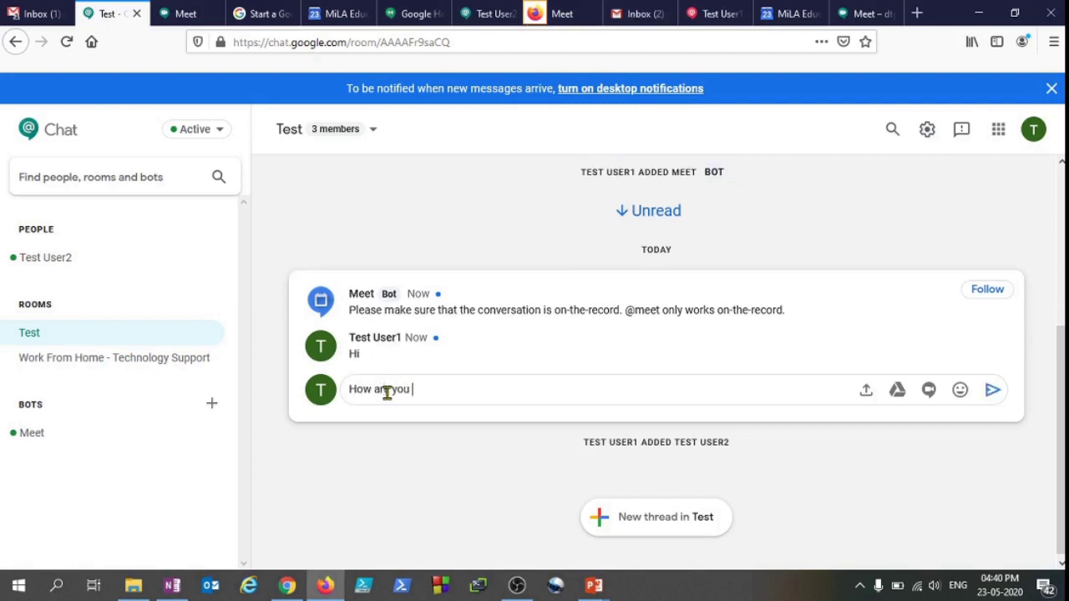
{"action": "type", "text": "guys?"}
{"action": "key", "text": "Return"}
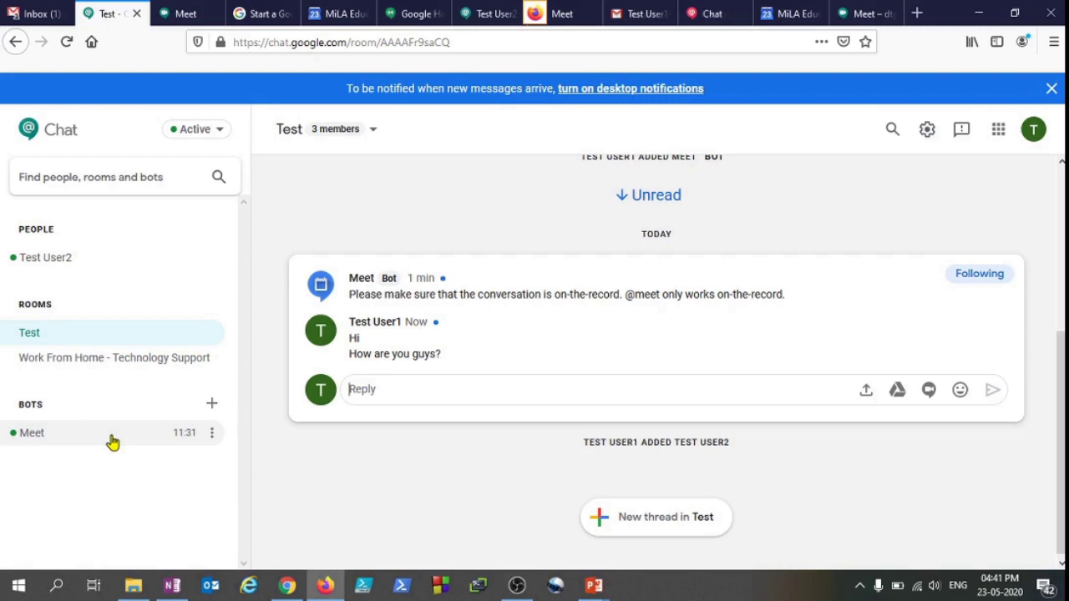
Step: Ask the Meet bot in its direct chat to schedule a meeting with the second test account tomorrow, choosing person option A
{"action": "left_click", "coordinate": [113, 441]}
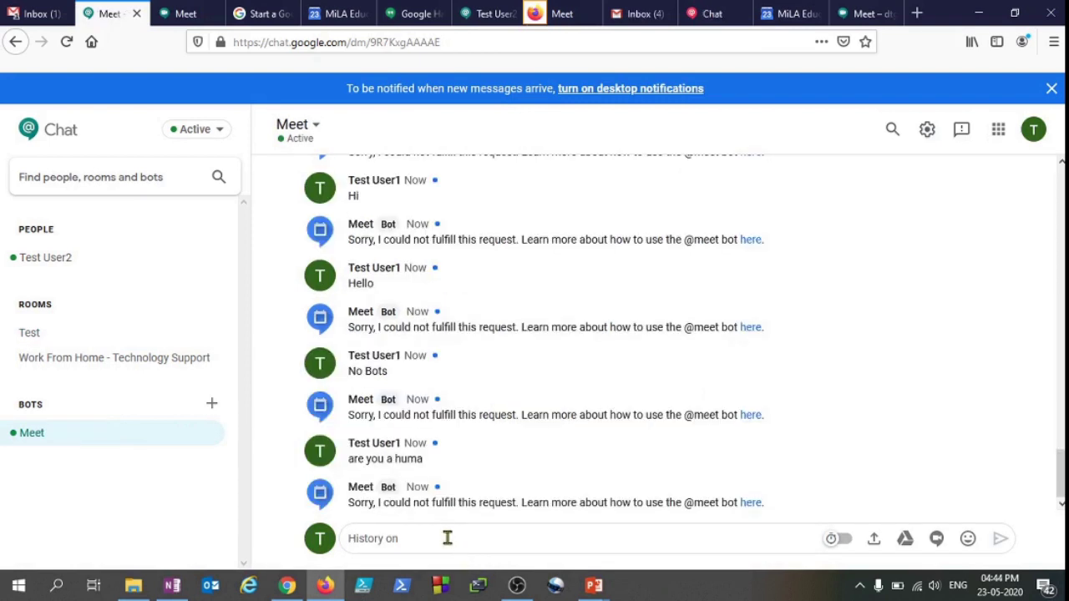
{"action": "type", "text": "Schedule a meeting with test.user2 tomorrow"}
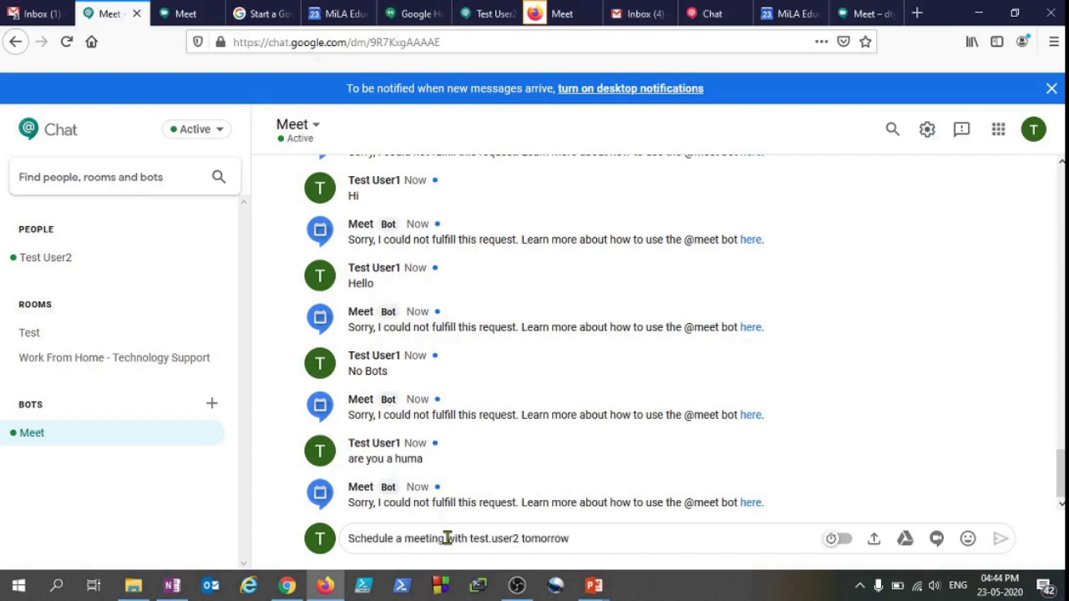
{"action": "key", "text": "Return"}
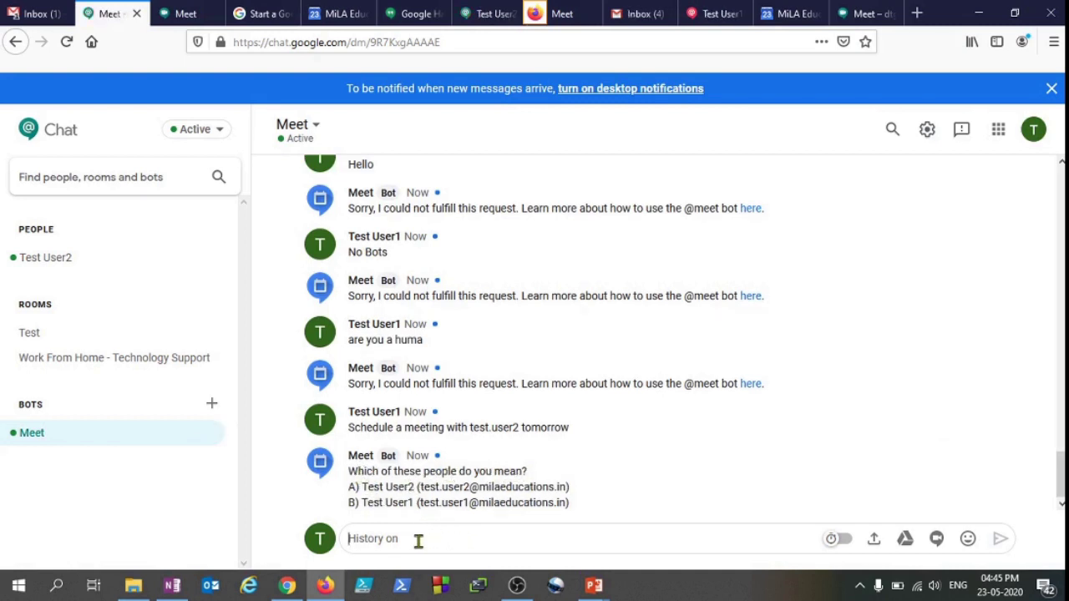
{"action": "type", "text": "A"}
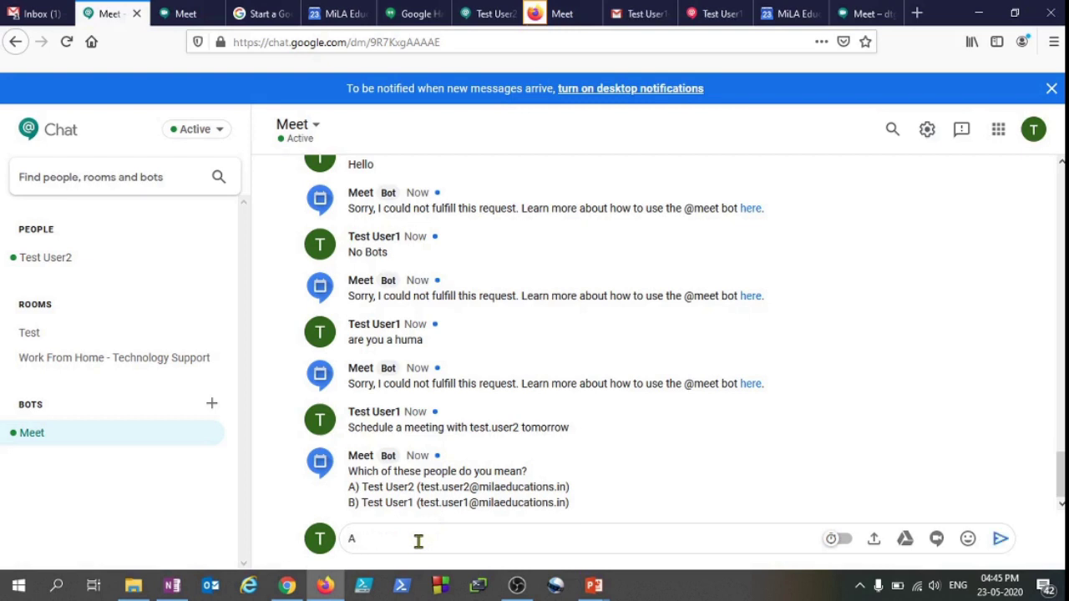
{"action": "key", "text": "Return"}
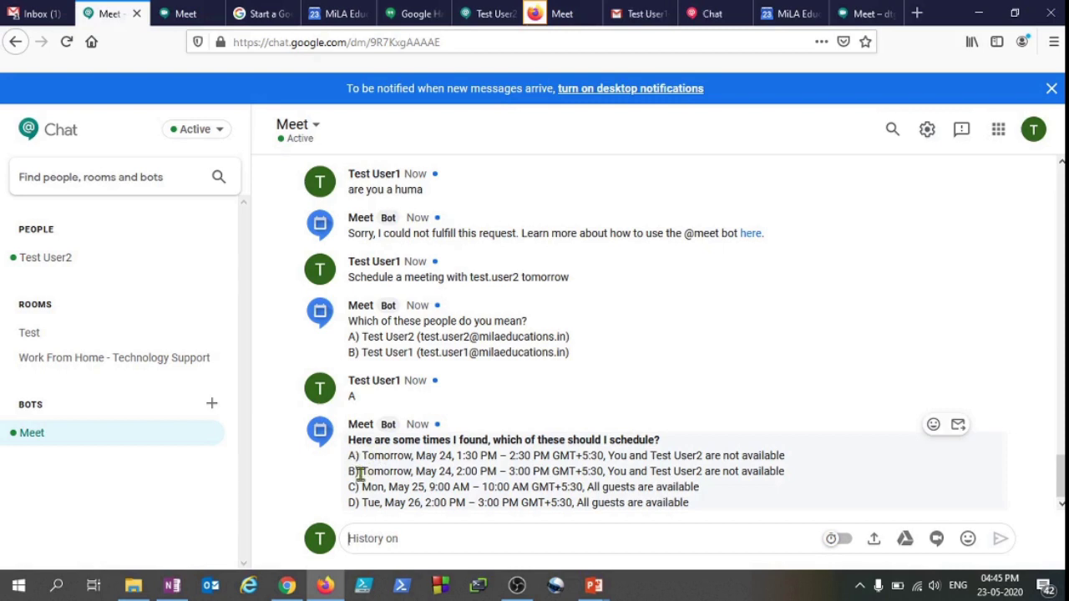
Step: Review the Meet bot's proposed times and answer "D" to schedule the meeting for Tue, May 26, 2:00 PM – 3:00 PM
{"action": "mouse_move", "coordinate": [361, 455]}
{"action": "left_mouse_down"}
{"action": "mouse_move", "coordinate": [382, 469]}
{"action": "mouse_move", "coordinate": [383, 457]}
{"action": "left_mouse_up"}
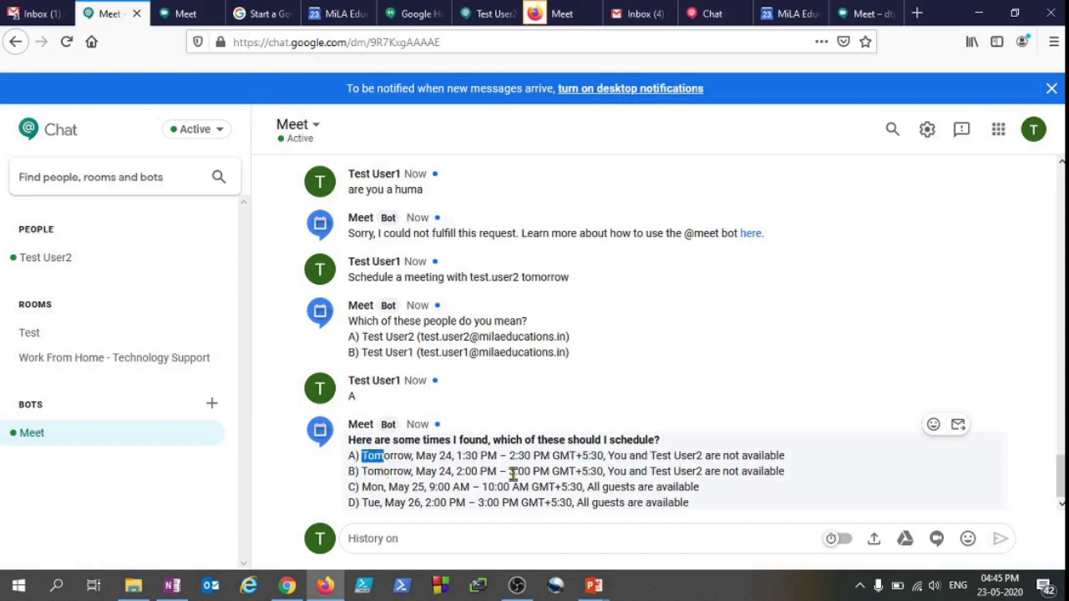
{"action": "left_click_drag", "start_coordinate": [690, 502], "coordinate": [357, 456]}
{"action": "left_click", "coordinate": [430, 466]}
{"action": "left_click", "coordinate": [373, 539]}
{"action": "type", "text": "D"}
{"action": "key", "text": "Return"}
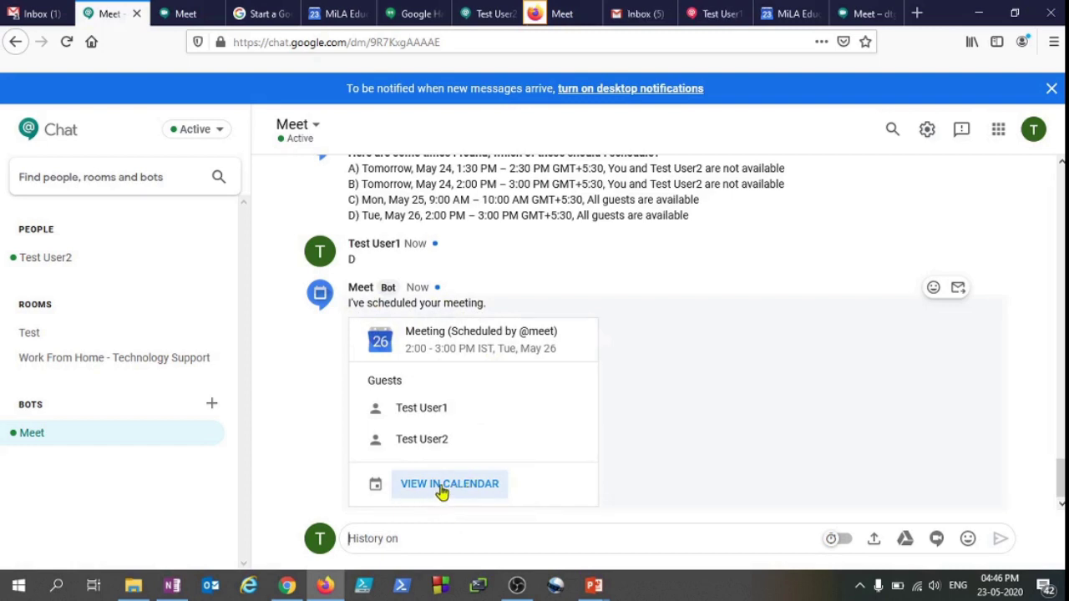
Step: Open the bot-scheduled meeting in Google Calendar and check its title and details
{"action": "left_click", "coordinate": [442, 491]}
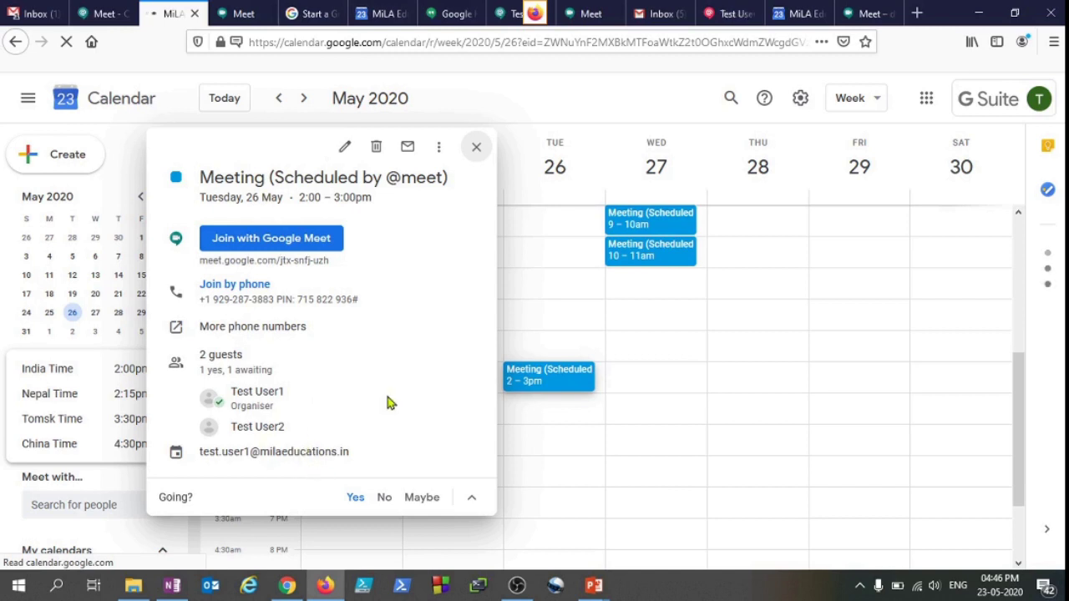
{"action": "double_click", "coordinate": [397, 182]}
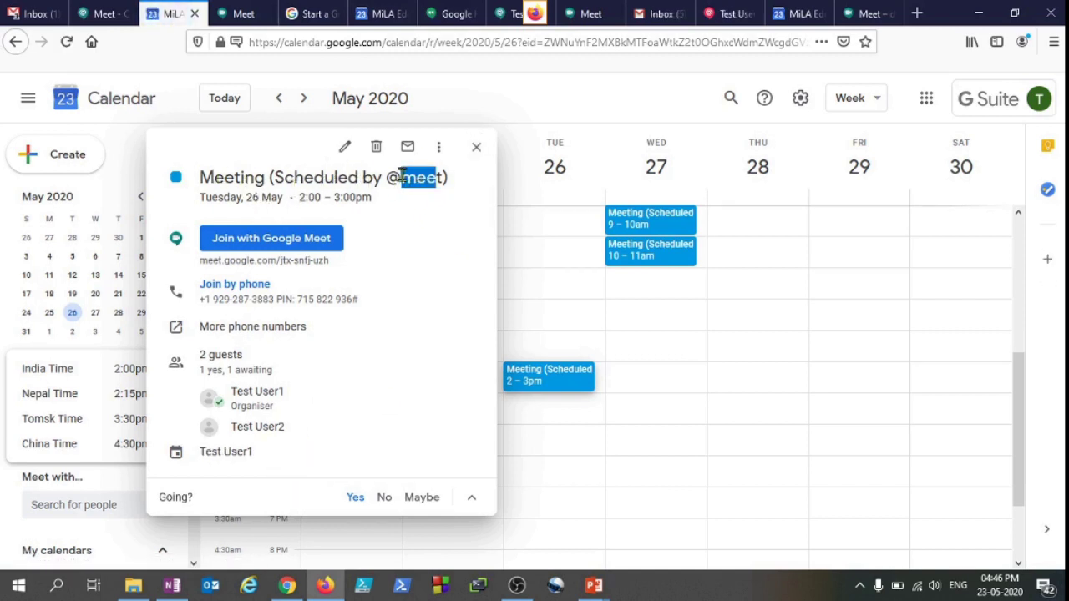
{"action": "left_click_drag", "start_coordinate": [386, 178], "coordinate": [442, 182]}
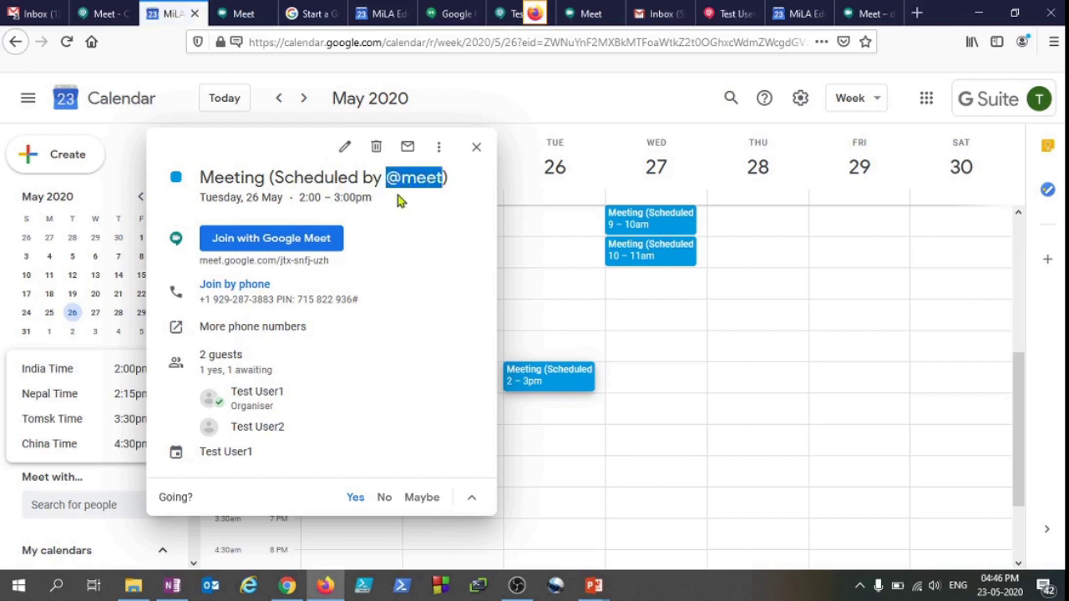
{"action": "left_click", "coordinate": [476, 148]}
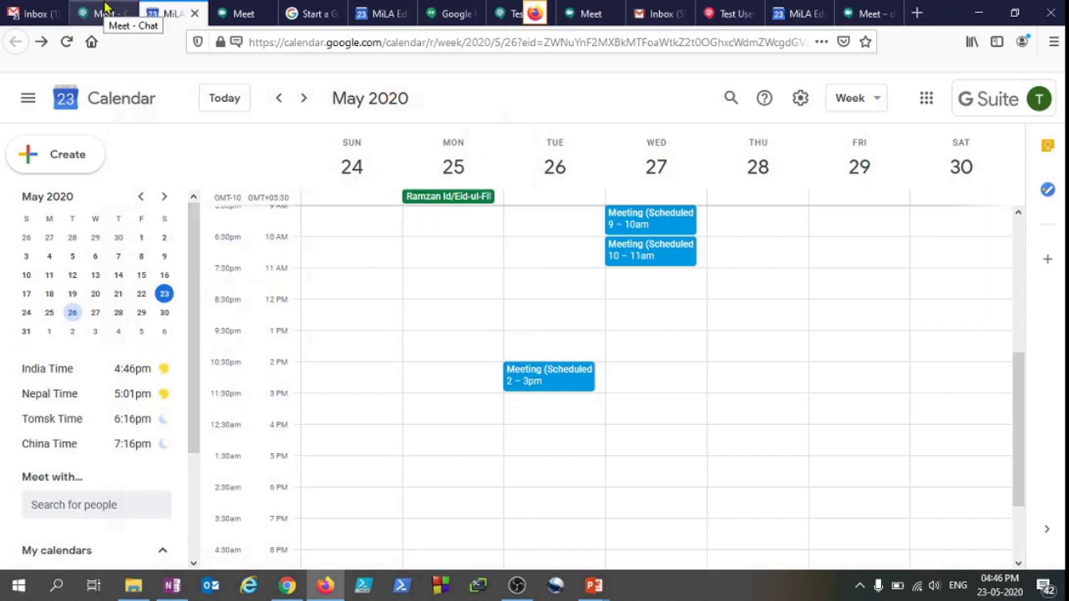
{"action": "left_click_drag", "start_coordinate": [100, 14], "coordinate": [147, 44]}
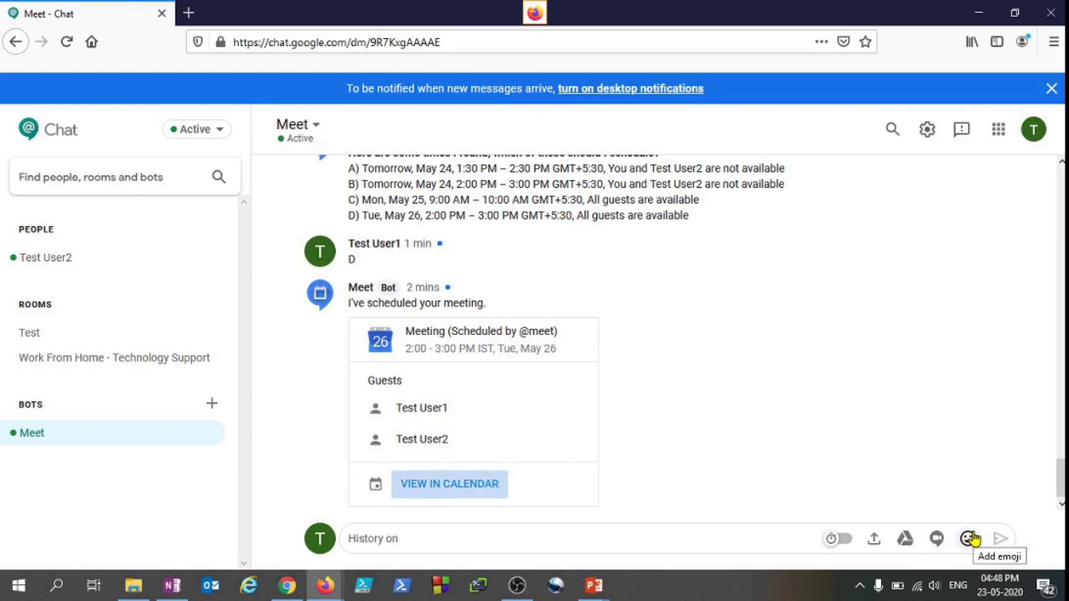
Step: Turn the message history off in the Meet bot chat and switch it back on
{"action": "left_click", "coordinate": [833, 544]}
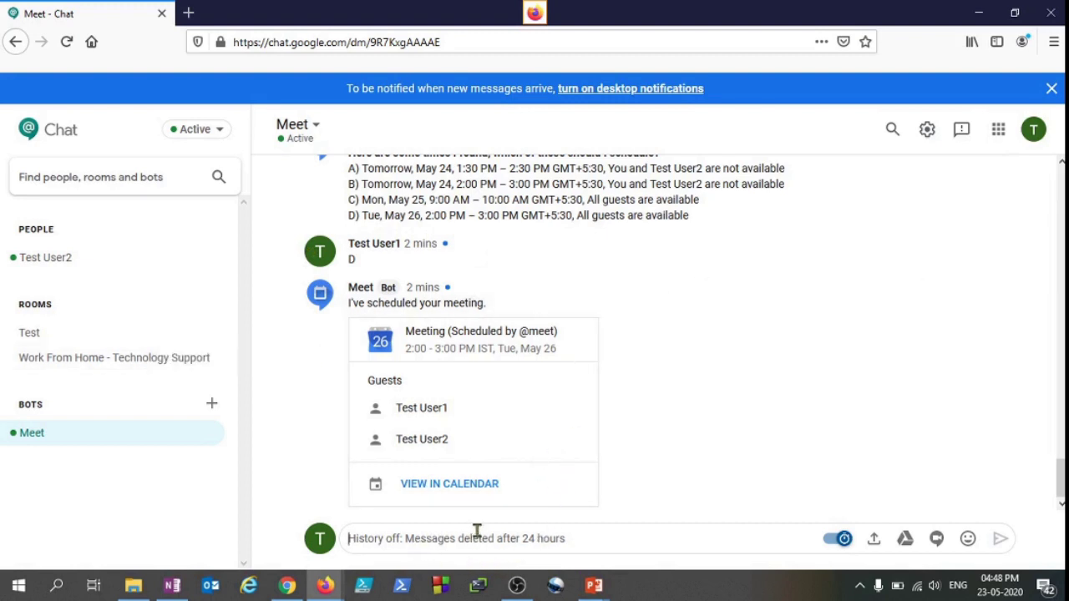
{"action": "left_click", "coordinate": [835, 543]}
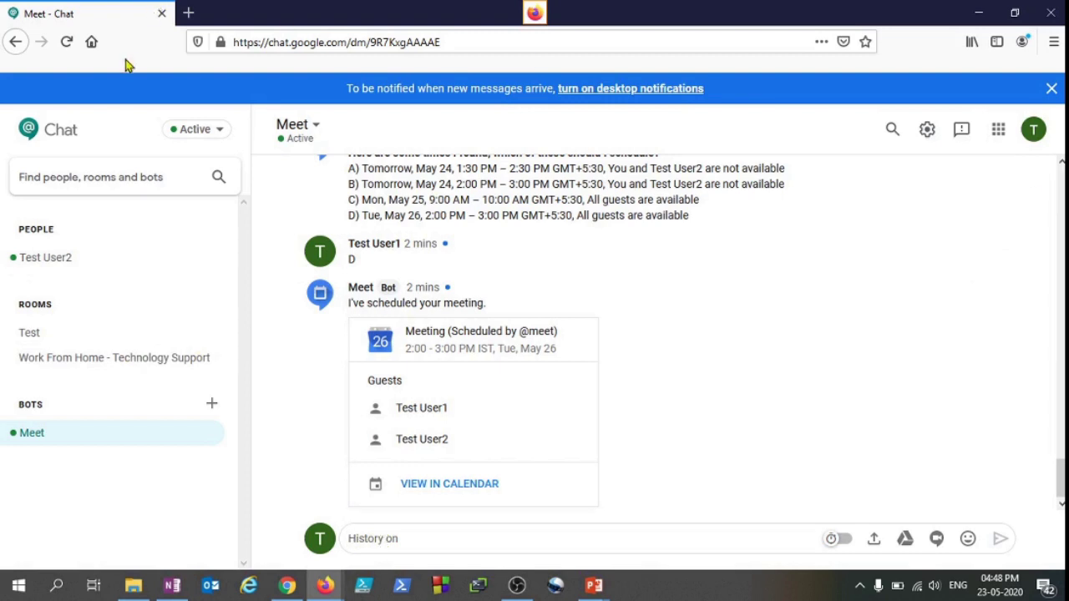
Step: Open the "Work From Home - Technology Support" room and review its earlier threads with the Meet bot's scheduling conversation
{"action": "left_click", "coordinate": [92, 357]}
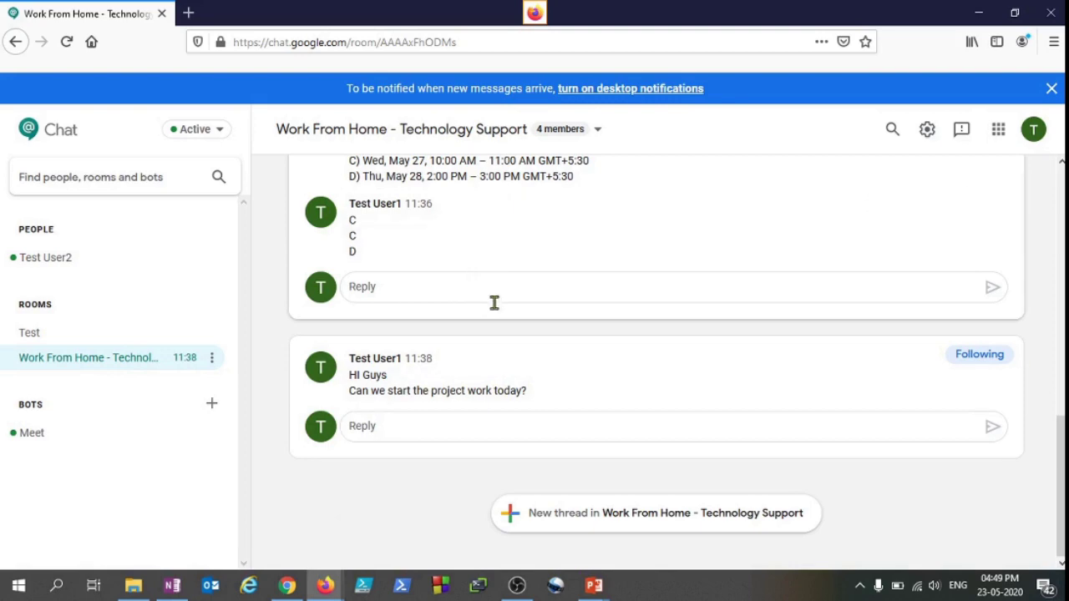
{"action": "scroll", "coordinate": [501, 303], "scroll_direction": "up", "scroll_amount": 5}
{"action": "scroll", "coordinate": [499, 333], "scroll_direction": "down", "scroll_amount": 5}
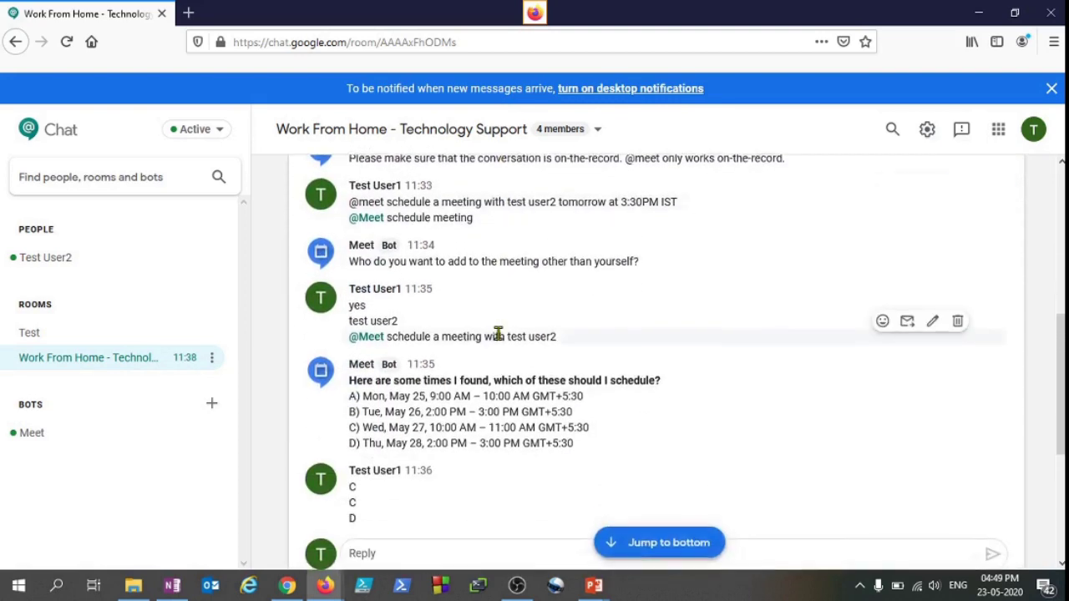
{"action": "scroll", "coordinate": [499, 332], "scroll_direction": "down", "scroll_amount": 2}
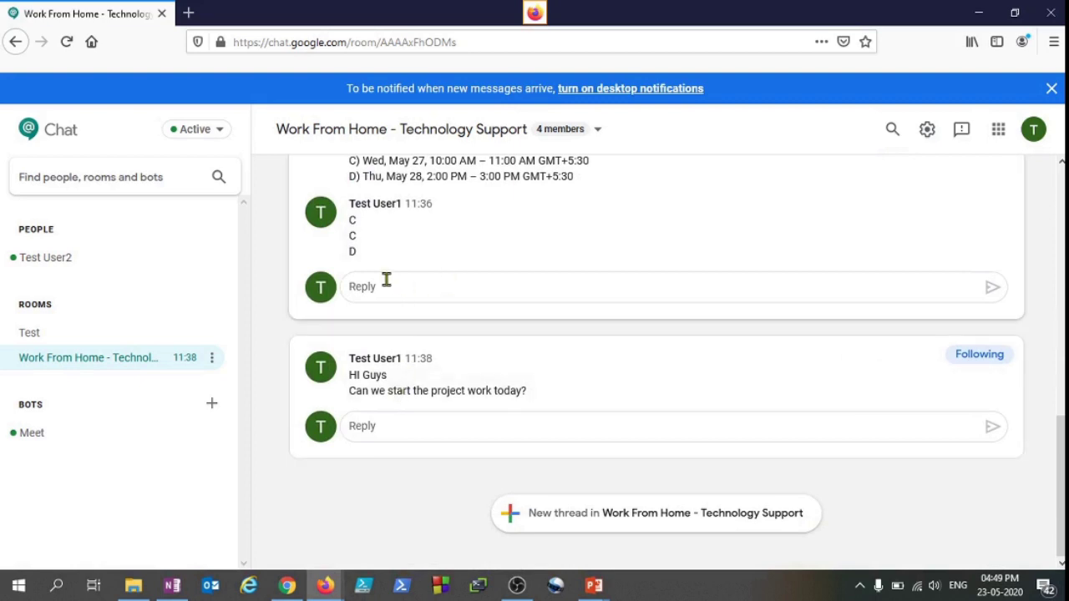
{"action": "scroll", "coordinate": [460, 342], "scroll_direction": "up", "scroll_amount": 3}
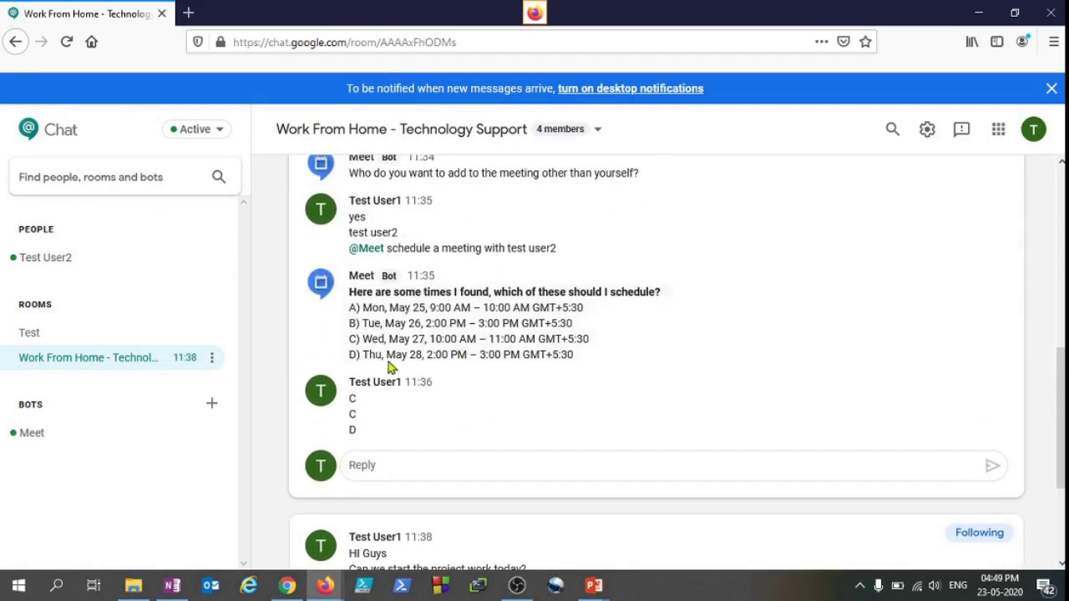
{"action": "scroll", "coordinate": [425, 385], "scroll_direction": "up", "scroll_amount": 5}
{"action": "scroll", "coordinate": [471, 289], "scroll_direction": "down", "scroll_amount": 4}
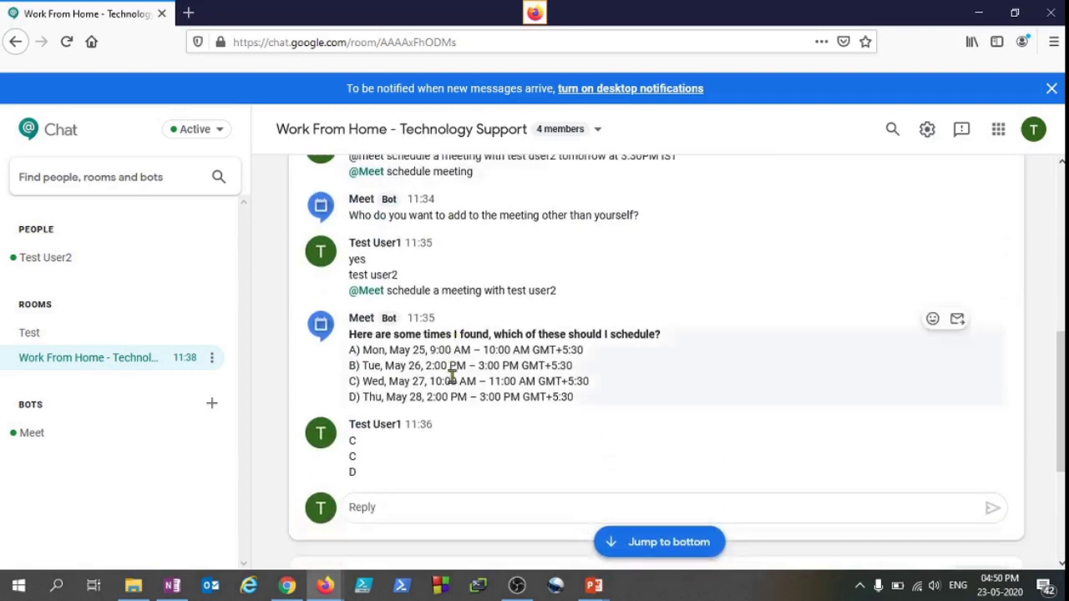
{"action": "scroll", "coordinate": [451, 378], "scroll_direction": "down", "scroll_amount": 4}
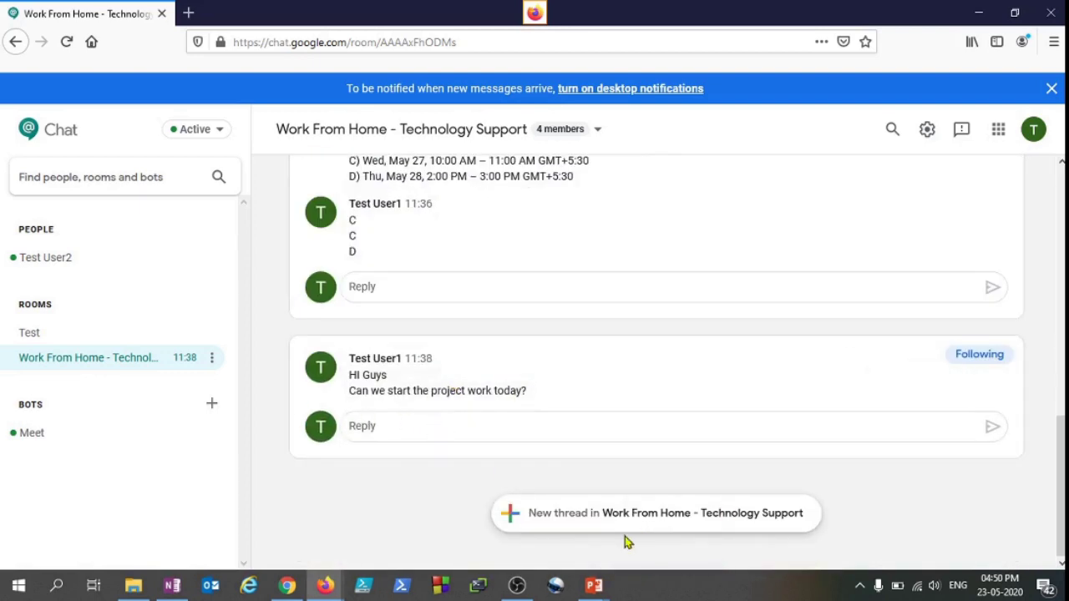
Step: Start a new thread in the Work From Home room with the message "HI, is the project still going on for installing Storage ?"
{"action": "left_click", "coordinate": [549, 514]}
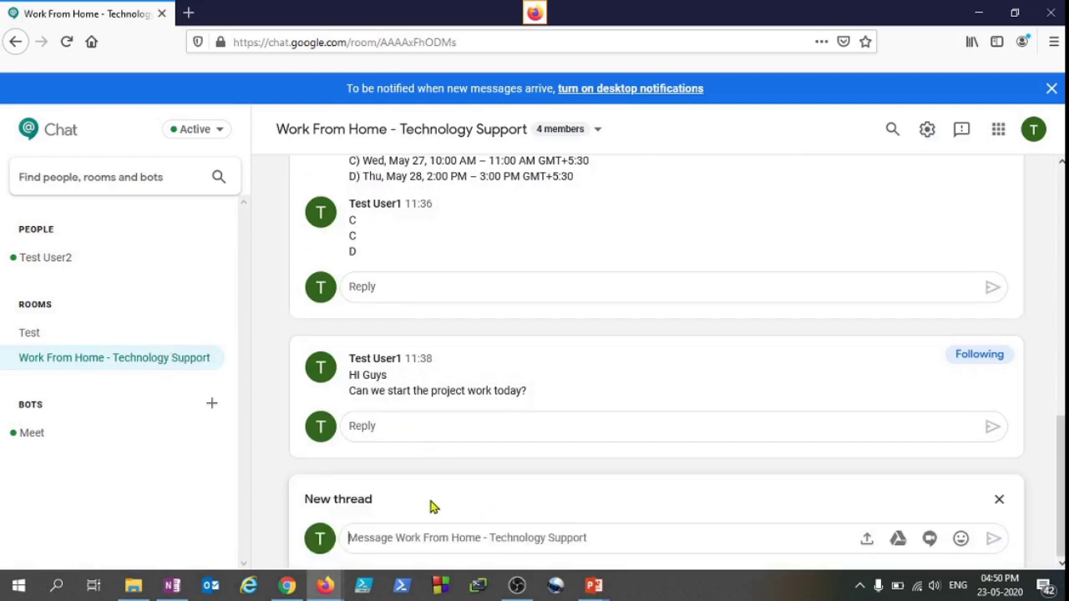
{"action": "type", "text": "HI, is the project still go"}
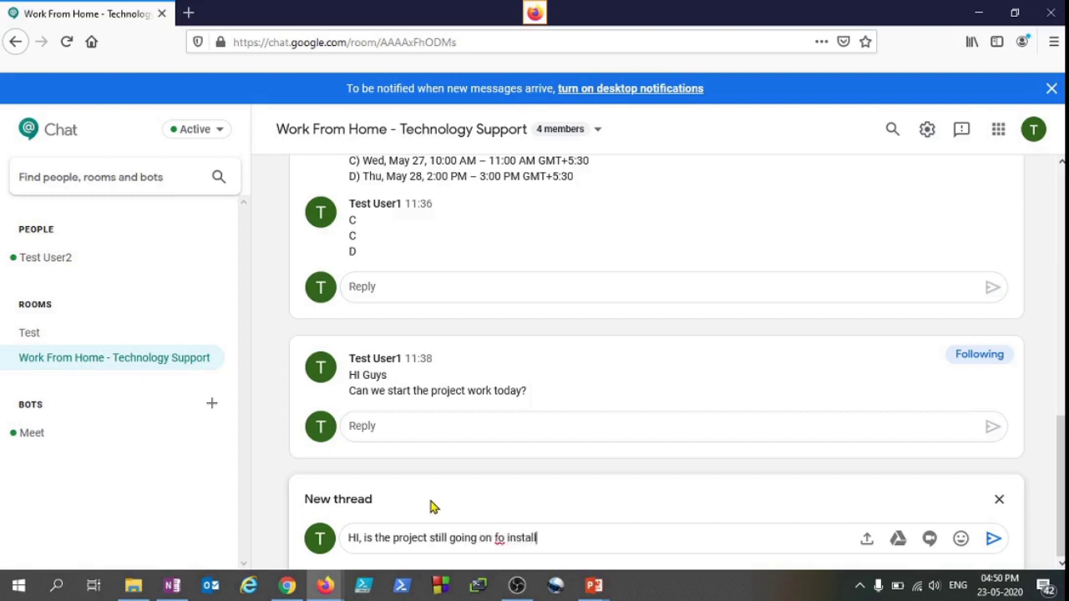
{"action": "type", "text": "ing"}
{"action": "key", "text": "BackSpace"}
{"action": "key", "text": "BackSpace"}
{"action": "key", "text": "BackSpace"}
{"action": "key", "text": "BackSpace"}
{"action": "key", "text": "BackSpace"}
{"action": "key", "text": "BackSpace"}
{"action": "key", "text": "BackSpace"}
{"action": "key", "text": "BackSpace"}
{"action": "type", "text": "installing Sto"}
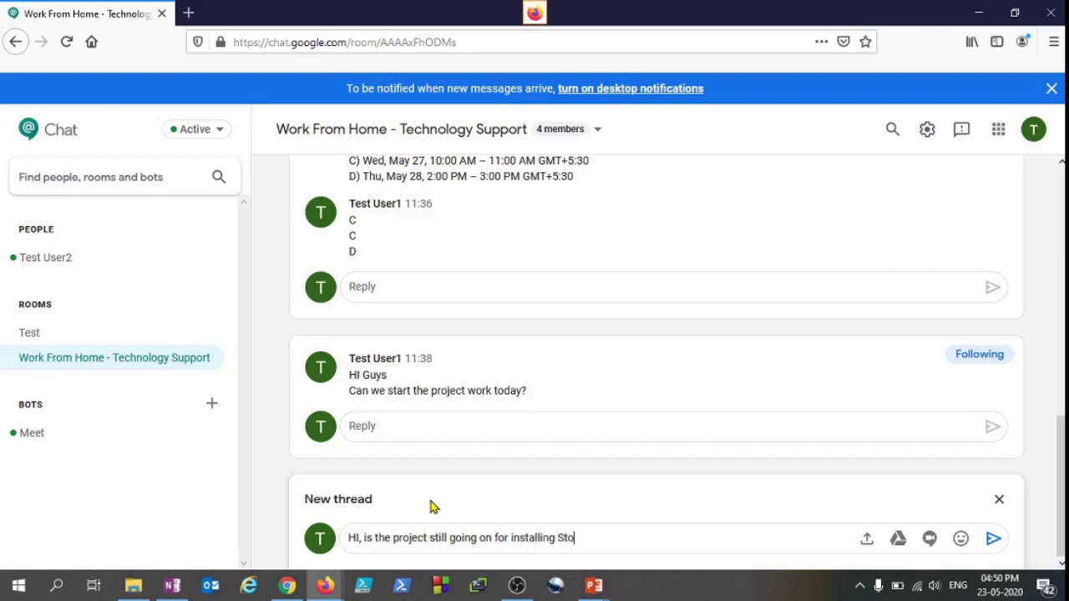
{"action": "type", "text": "rage ?"}
{"action": "key", "text": "Return"}
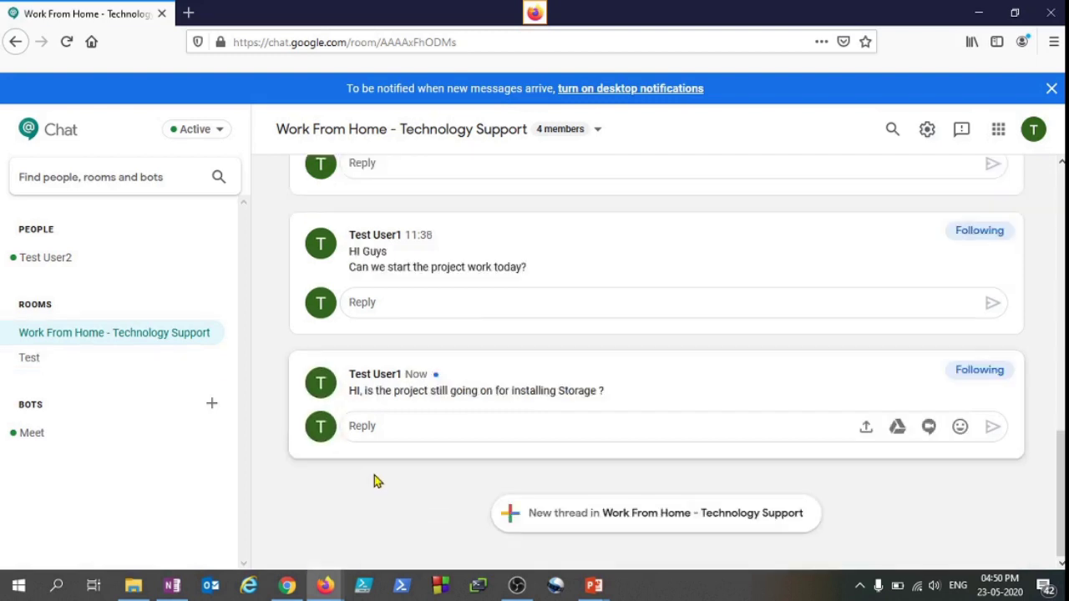
Step: Reply "No, its closed" in the Storage thread and highlight both of its messages
{"action": "type", "text": "No"}
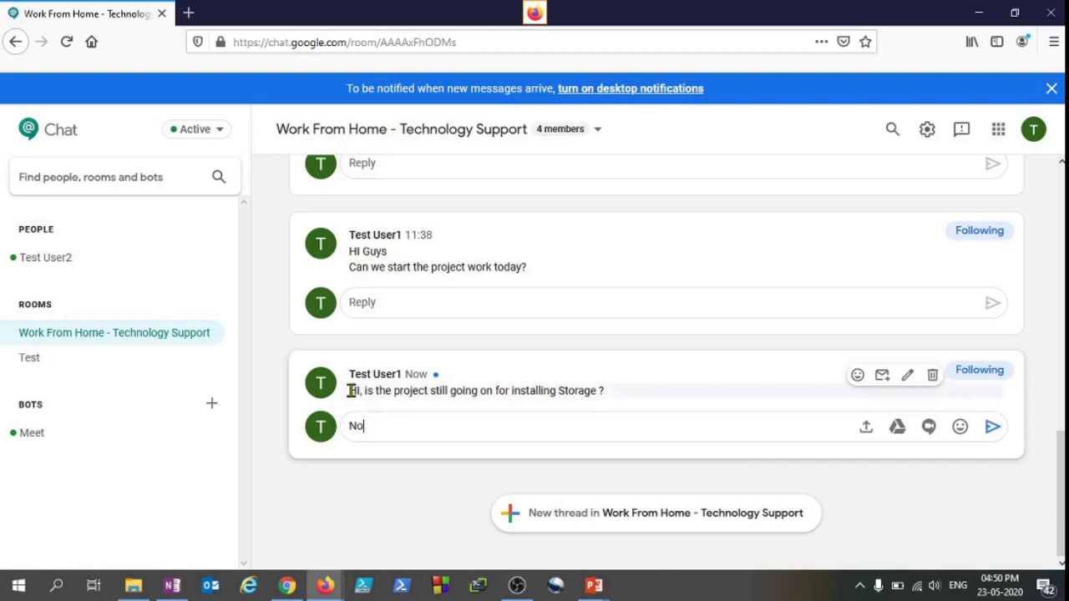
{"action": "type", "text": ", its closed"}
{"action": "key", "text": "Return"}
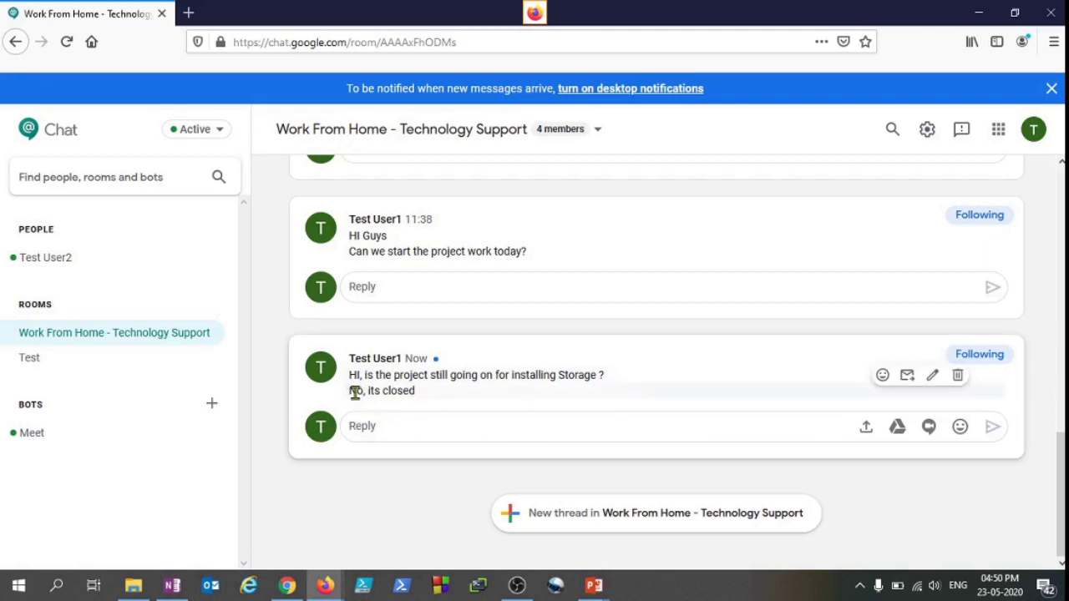
{"action": "left_click_drag", "start_coordinate": [356, 393], "coordinate": [370, 354]}
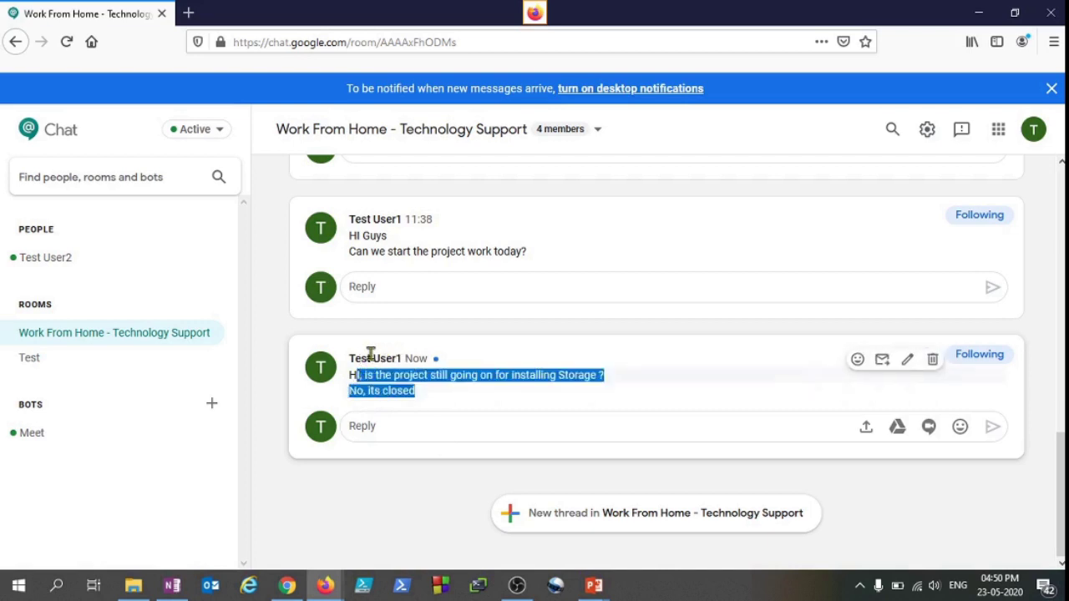
Step: Start another thread with "Hi" and reply with "Hey, Whats the status of IT Tickets tiday" and "its all closed"
{"action": "left_click", "coordinate": [667, 526]}
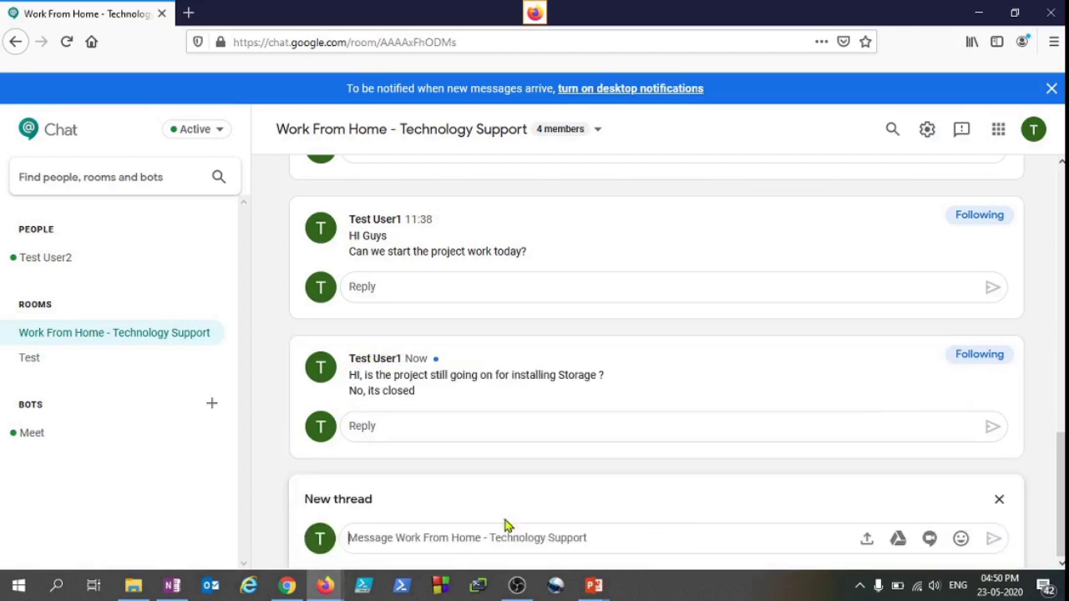
{"action": "type", "text": "Hi"}
{"action": "key", "text": "Return"}
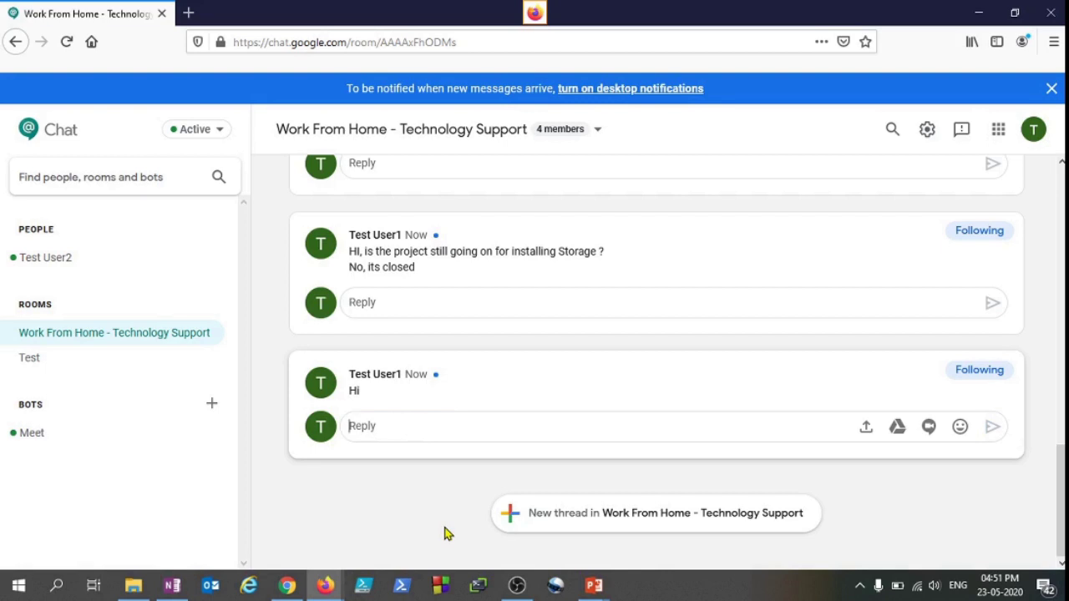
{"action": "type", "text": "Hey"}
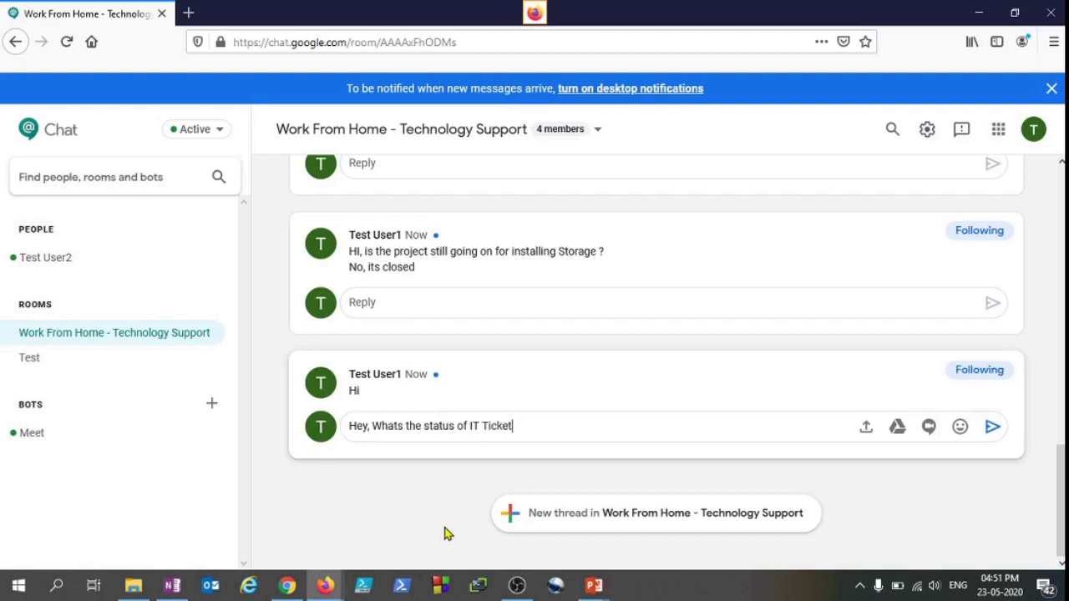
{"action": "key", "text": "Return"}
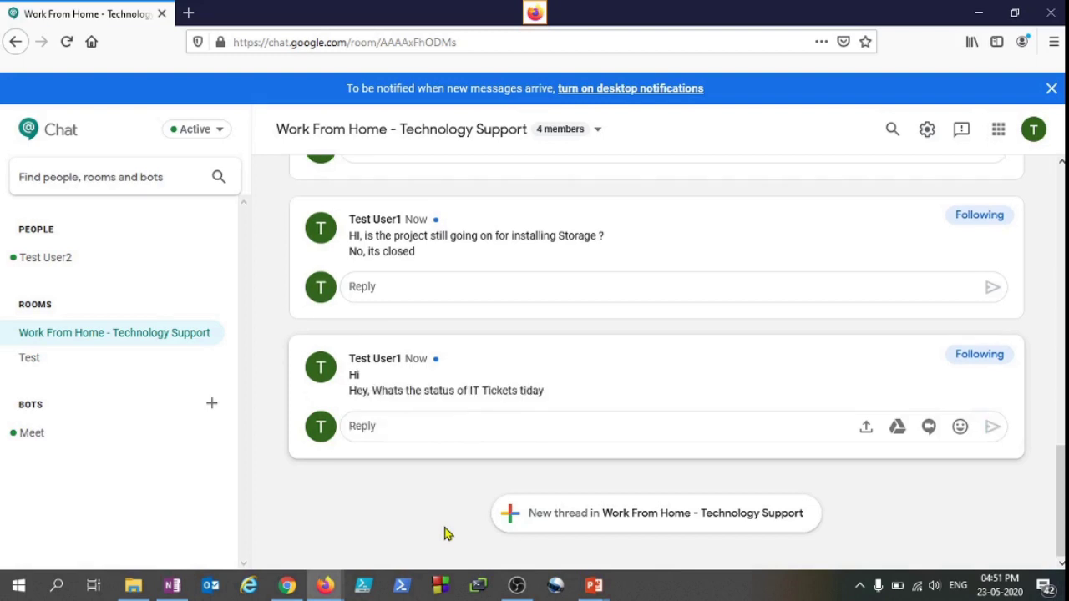
{"action": "type", "text": "I"}
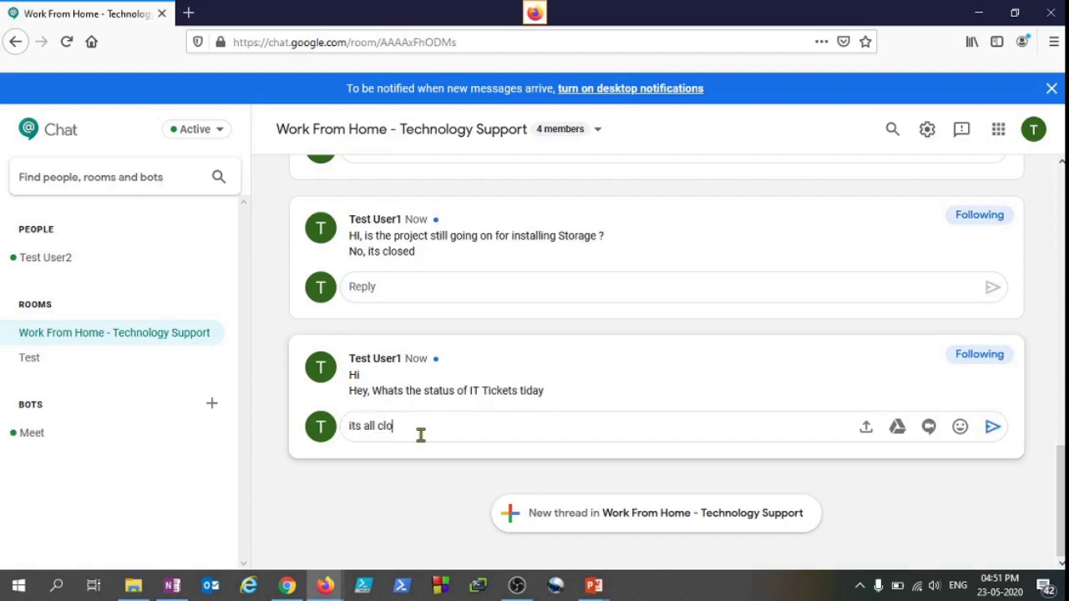
{"action": "key", "text": "Return"}
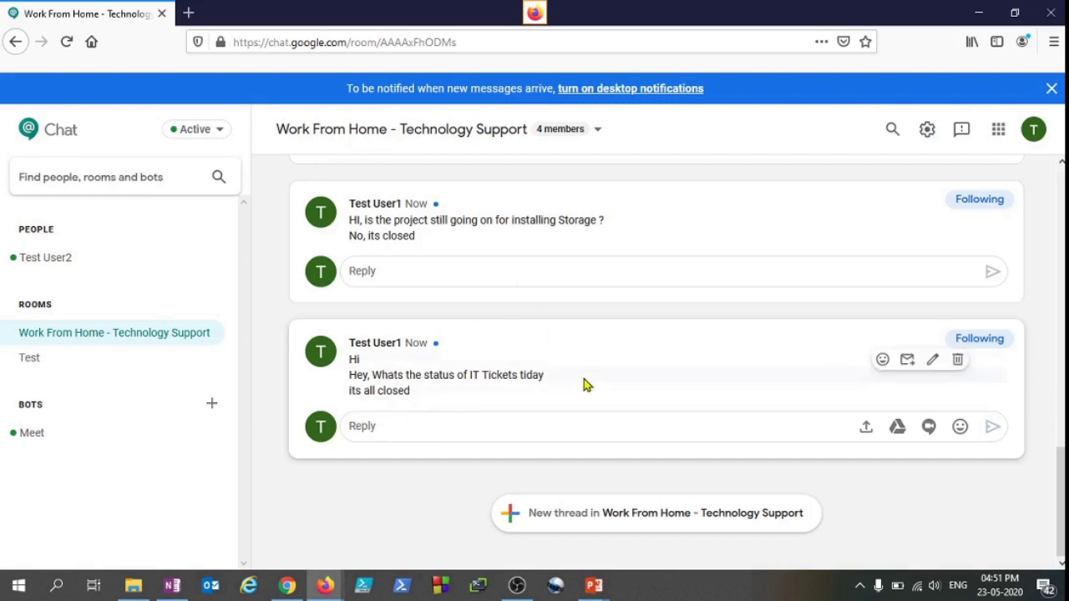
Step: Review the separate room threads and forward the IT Tickets status message to the inbox
{"action": "scroll", "coordinate": [535, 334], "scroll_direction": "up", "scroll_amount": 2}
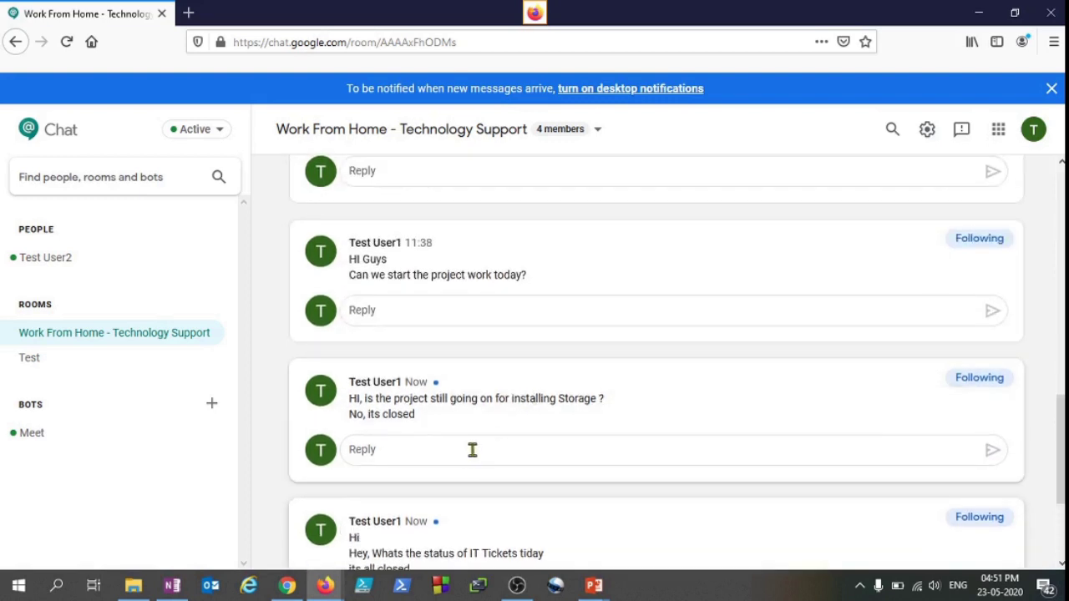
{"action": "mouse_move", "coordinate": [729, 398]}
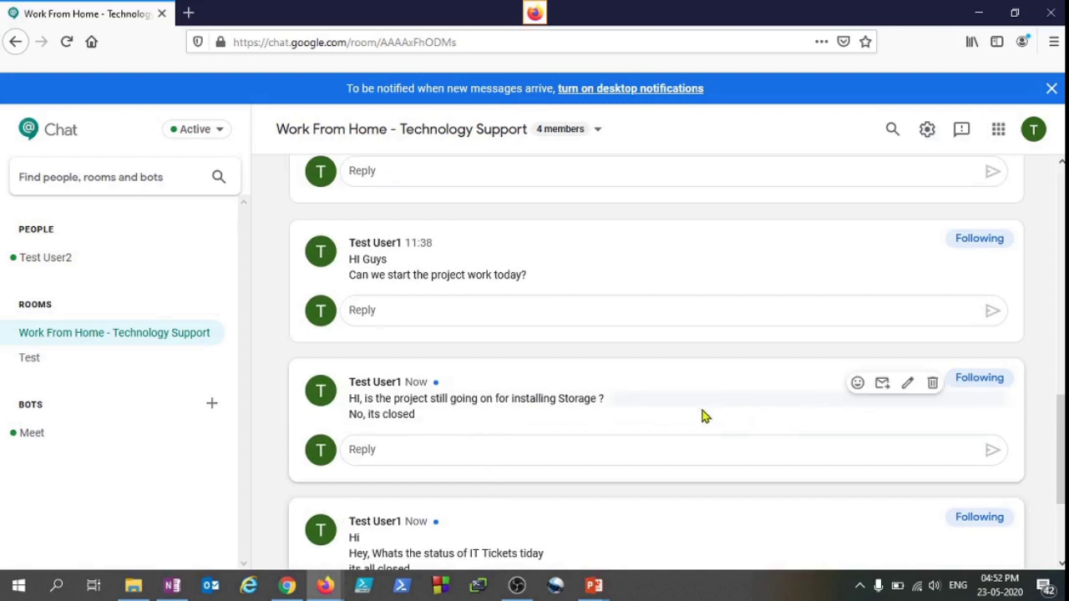
{"action": "scroll", "coordinate": [496, 427], "scroll_direction": "down", "scroll_amount": 1}
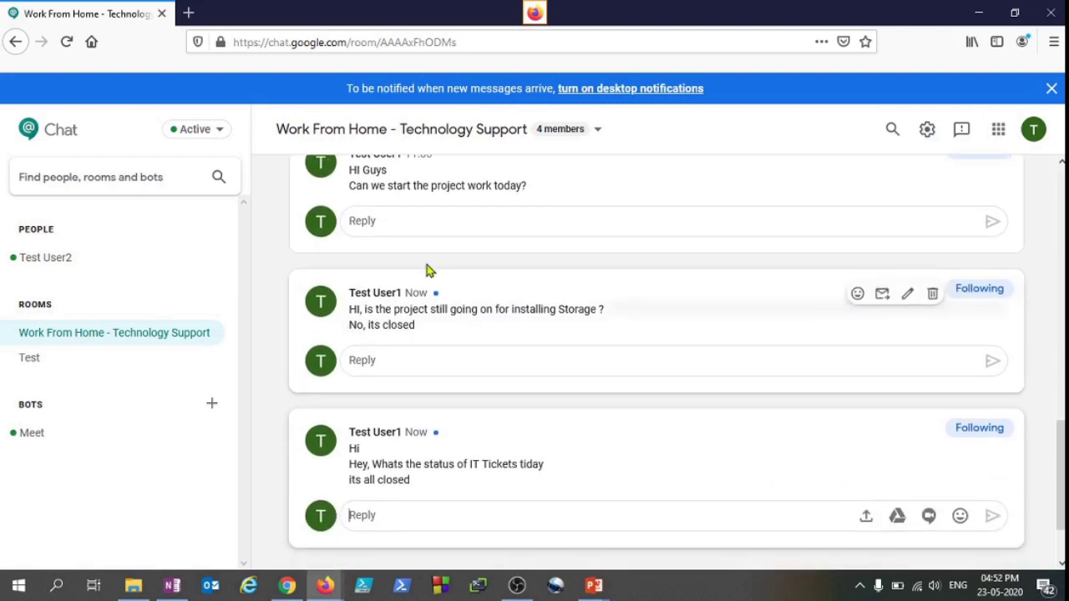
{"action": "scroll", "coordinate": [442, 472], "scroll_direction": "down", "scroll_amount": 1}
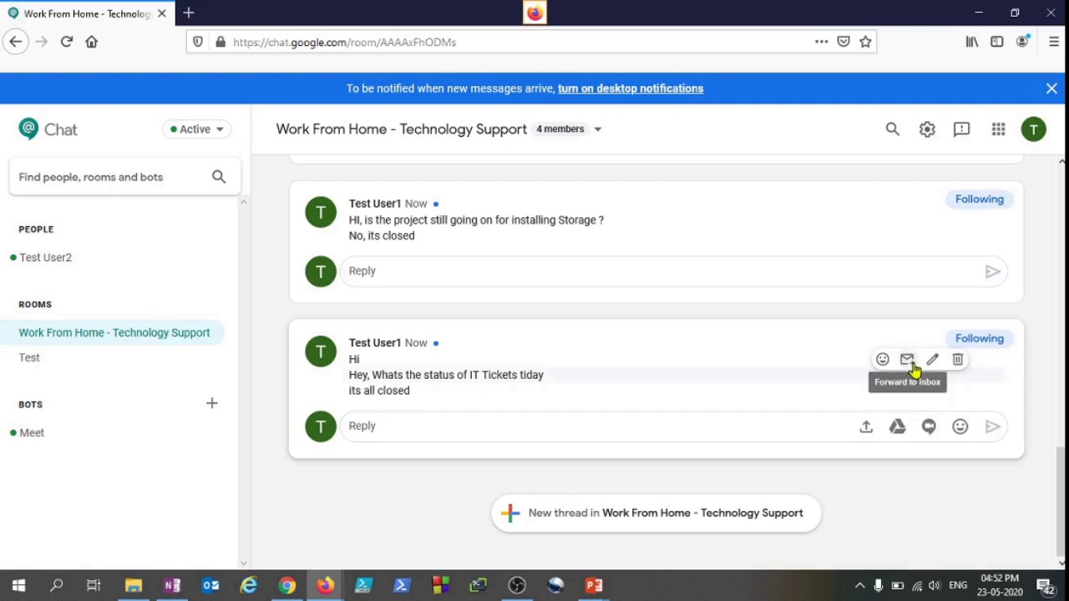
{"action": "left_click", "coordinate": [908, 360]}
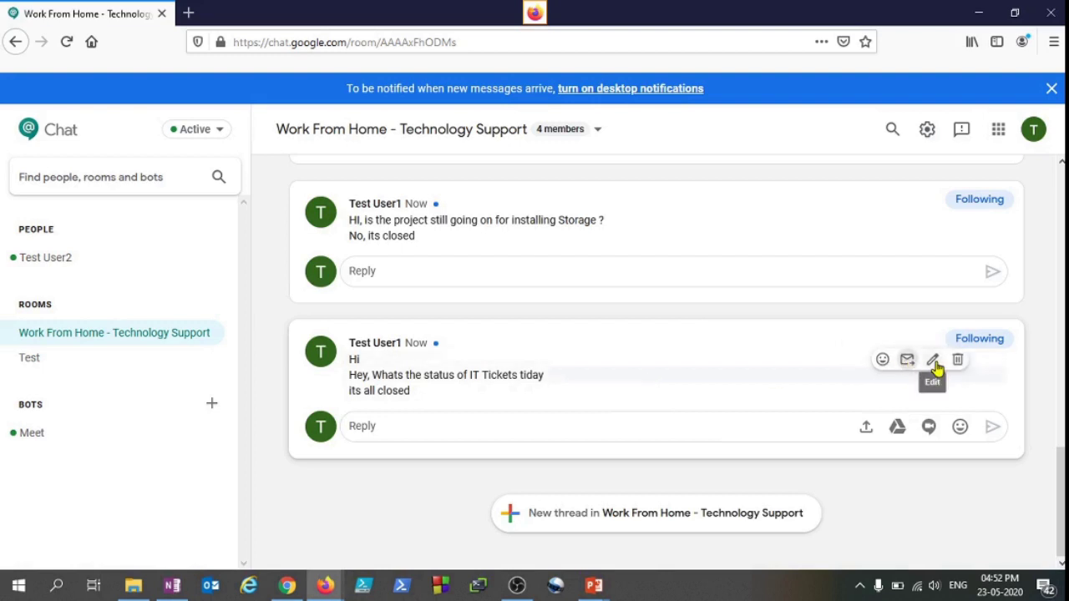
Step: Open the IT Tickets status message for editing, cancel the edit, and look over the room's threads
{"action": "left_click", "coordinate": [933, 364]}
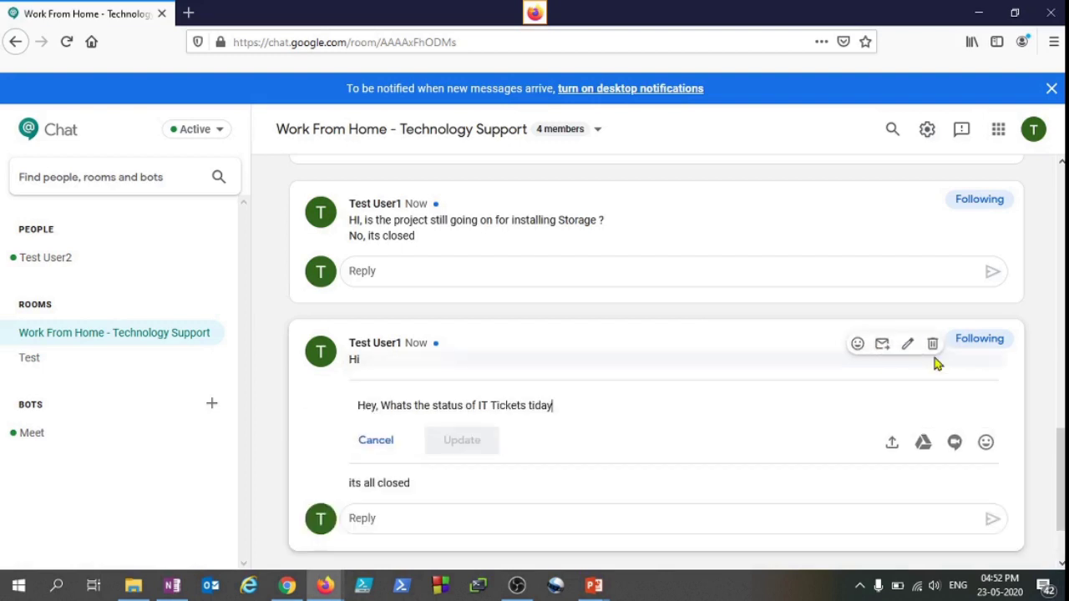
{"action": "left_click", "coordinate": [372, 438]}
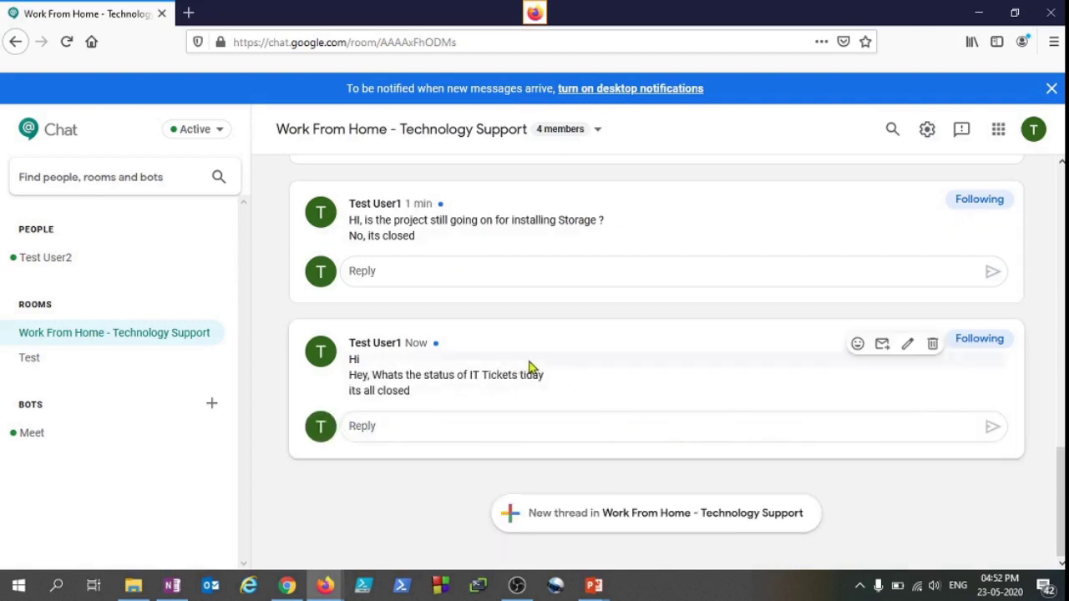
{"action": "scroll", "coordinate": [577, 406], "scroll_direction": "up", "scroll_amount": 6}
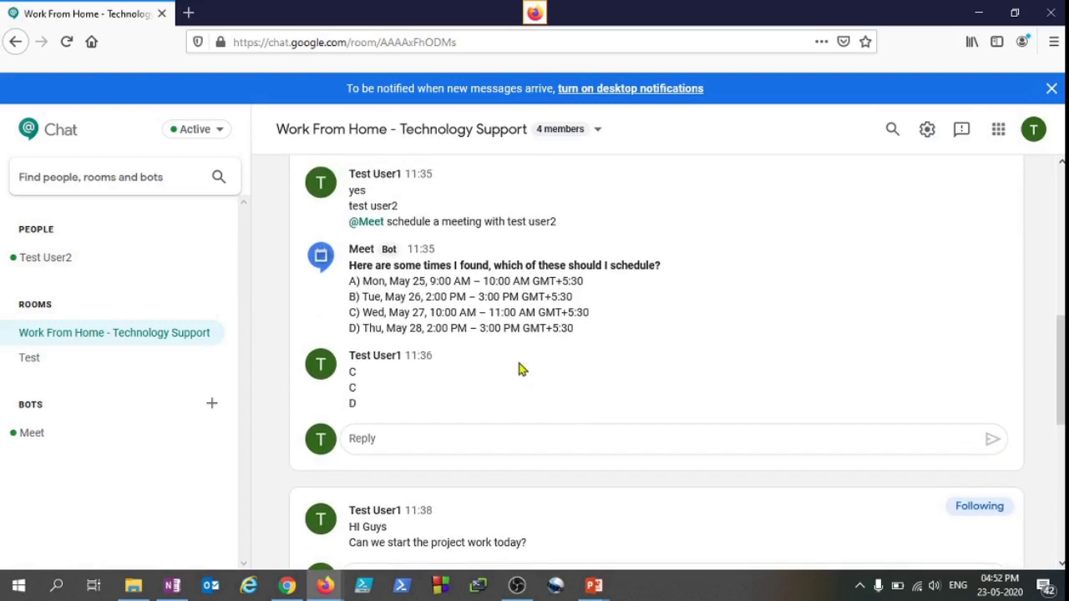
{"action": "scroll", "coordinate": [557, 286], "scroll_direction": "down", "scroll_amount": 6}
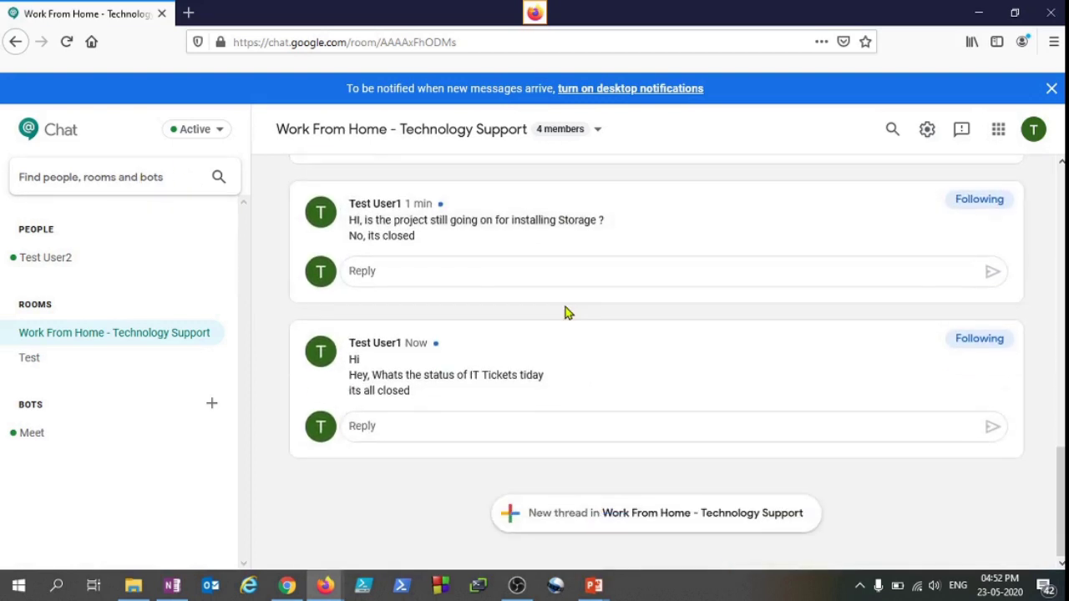
Step: Switch to the Gmail inbox and display the list of available Google apps, including Chat and Meet
{"action": "left_click", "coordinate": [593, 585]}
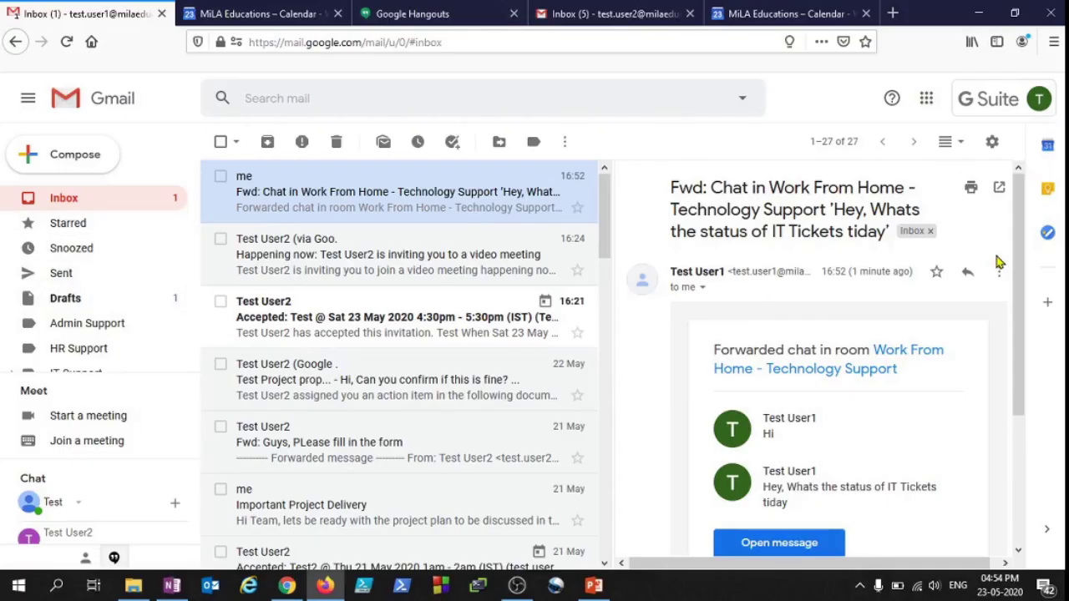
{"action": "left_click", "coordinate": [927, 100]}
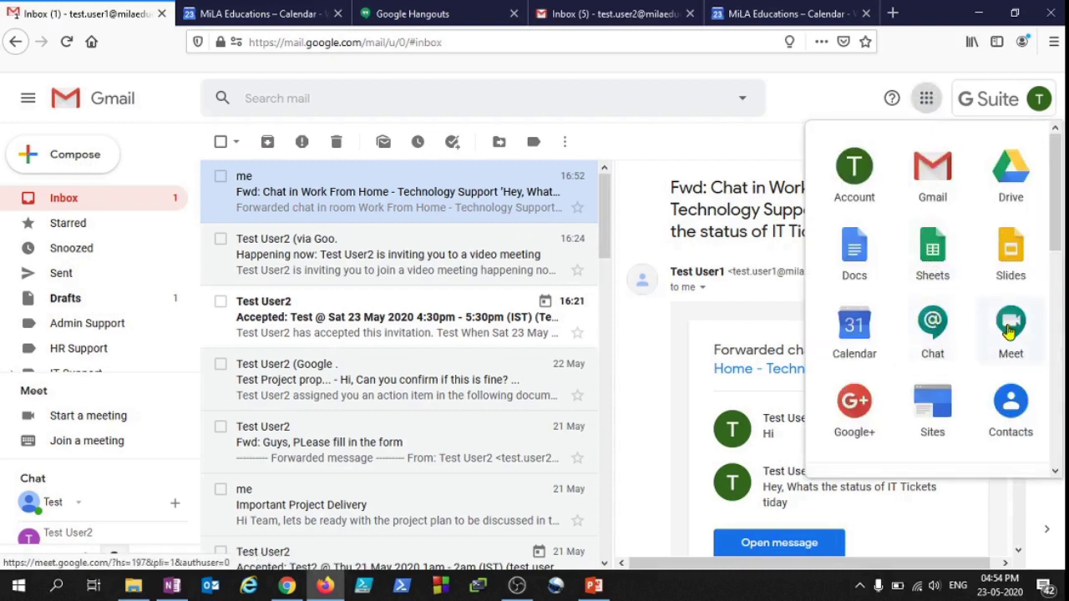
Step: Open Google Hangouts from the Google apps list and start a new conversation
{"action": "scroll", "coordinate": [984, 343], "scroll_direction": "down", "scroll_amount": 3}
{"action": "scroll", "coordinate": [984, 343], "scroll_direction": "down", "scroll_amount": 1}
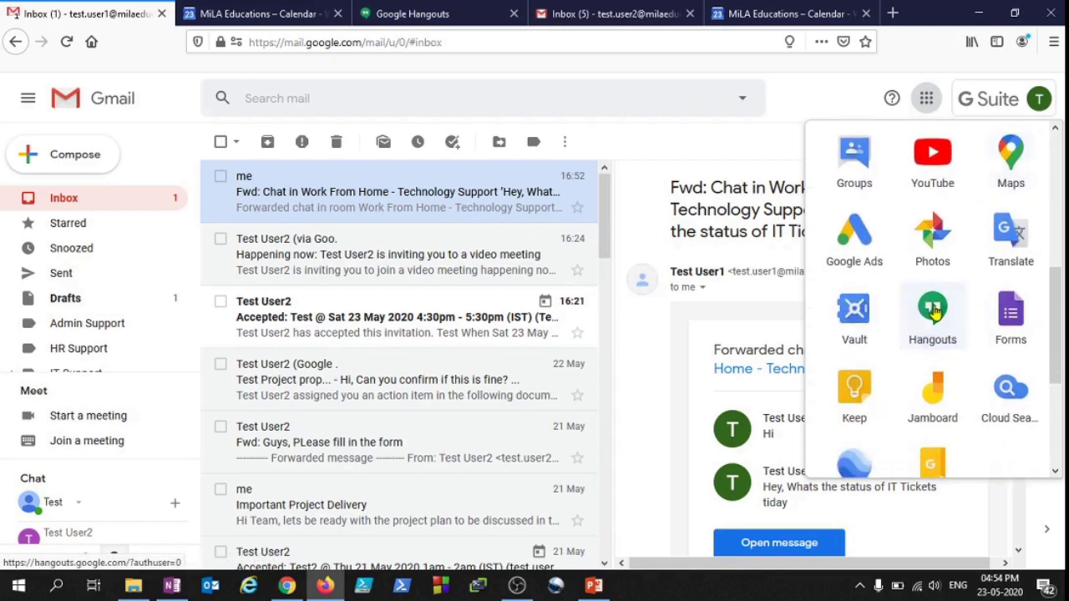
{"action": "left_click", "coordinate": [934, 314]}
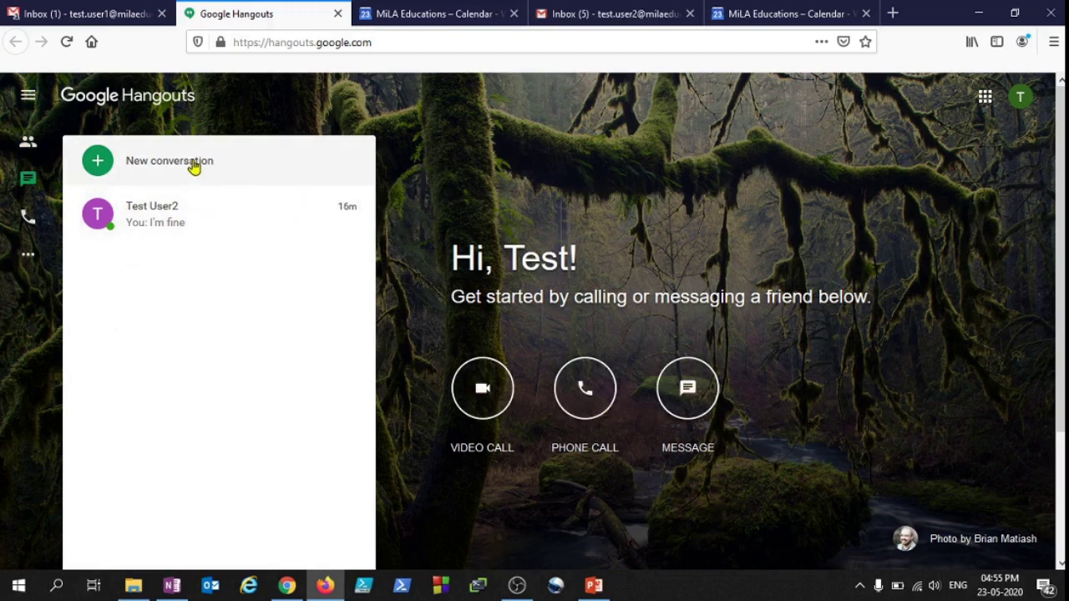
{"action": "left_click", "coordinate": [94, 162]}
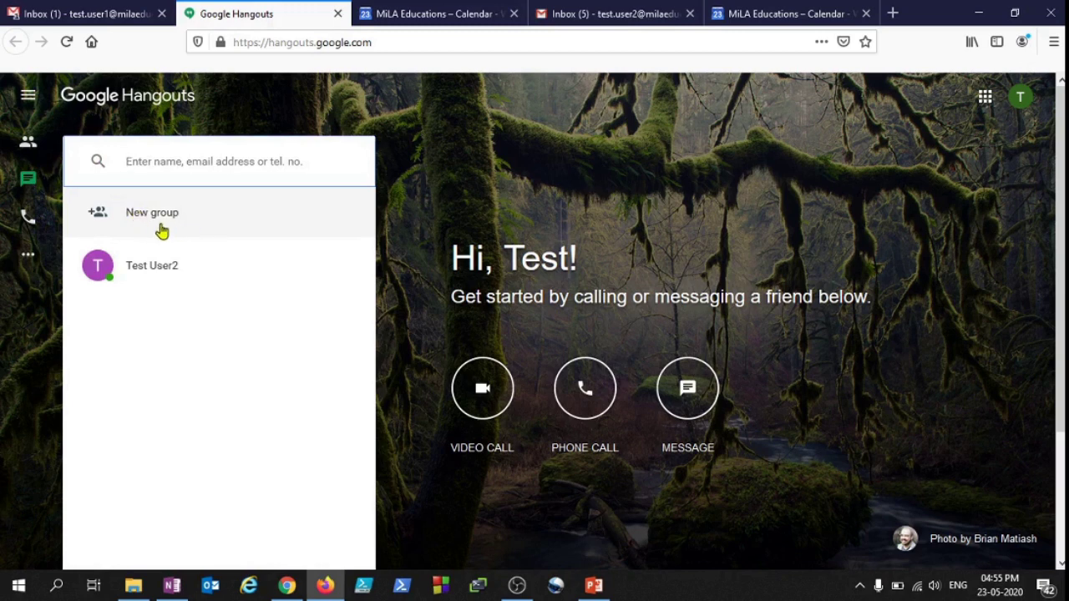
Step: Look over the Hangouts navigation options, including contacts, phone calls, invitations and app downloads, and return to the new conversation
{"action": "left_click", "coordinate": [27, 98]}
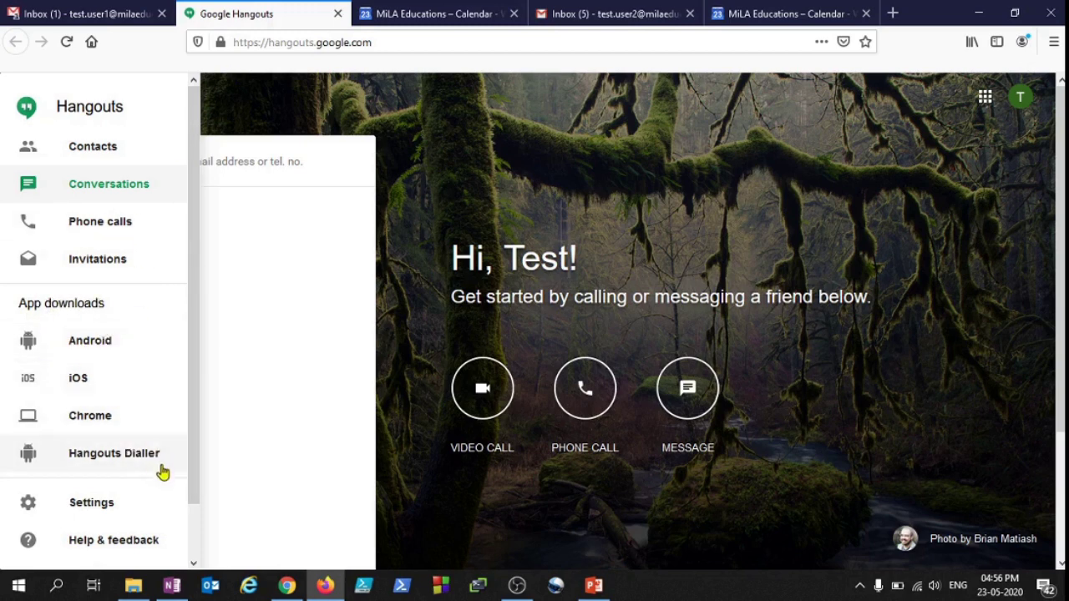
{"action": "left_click_drag", "start_coordinate": [195, 443], "coordinate": [200, 401]}
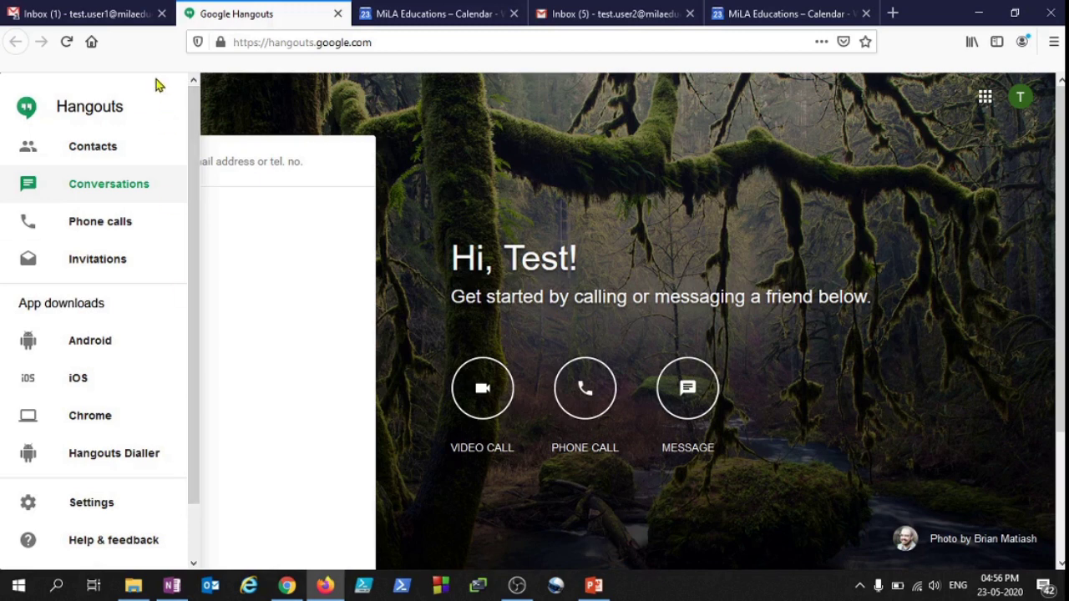
{"action": "left_click", "coordinate": [265, 148]}
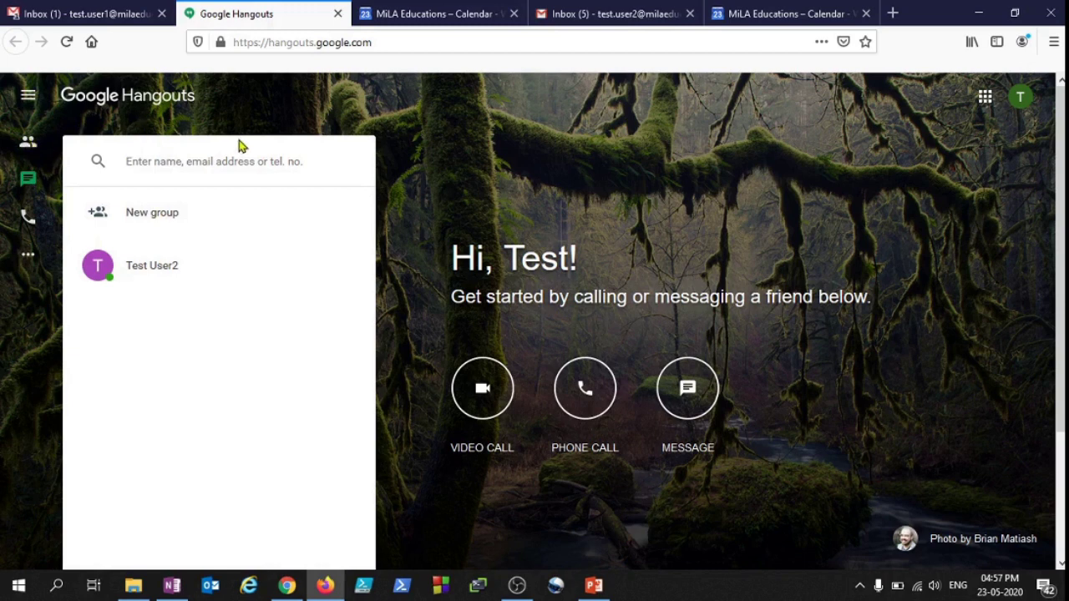
Step: Search for "Test" and open a conversation with the second test account
{"action": "left_click", "coordinate": [160, 165]}
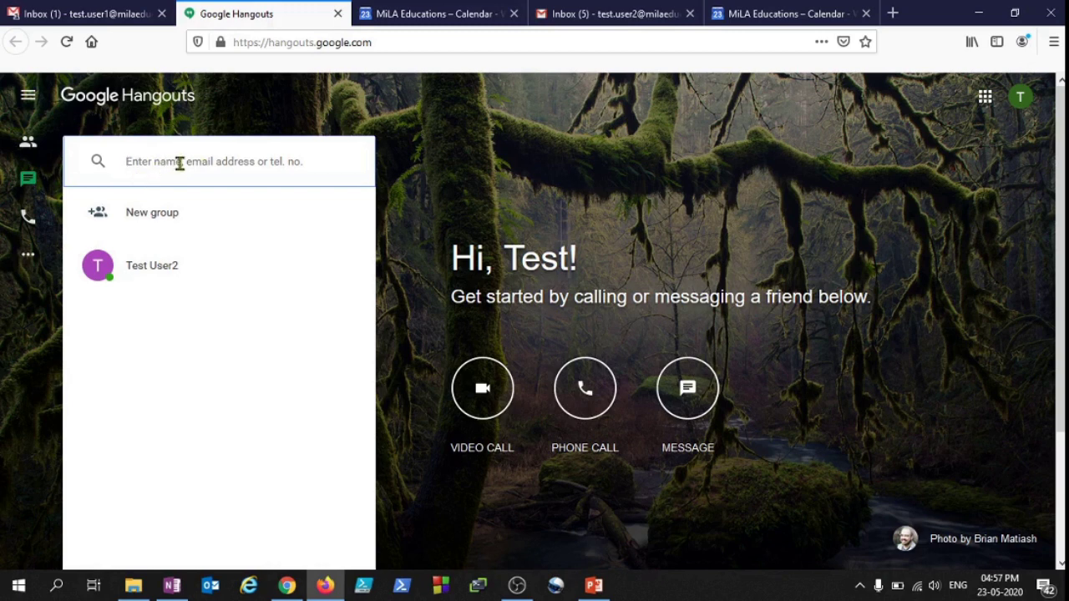
{"action": "type", "text": "Test"}
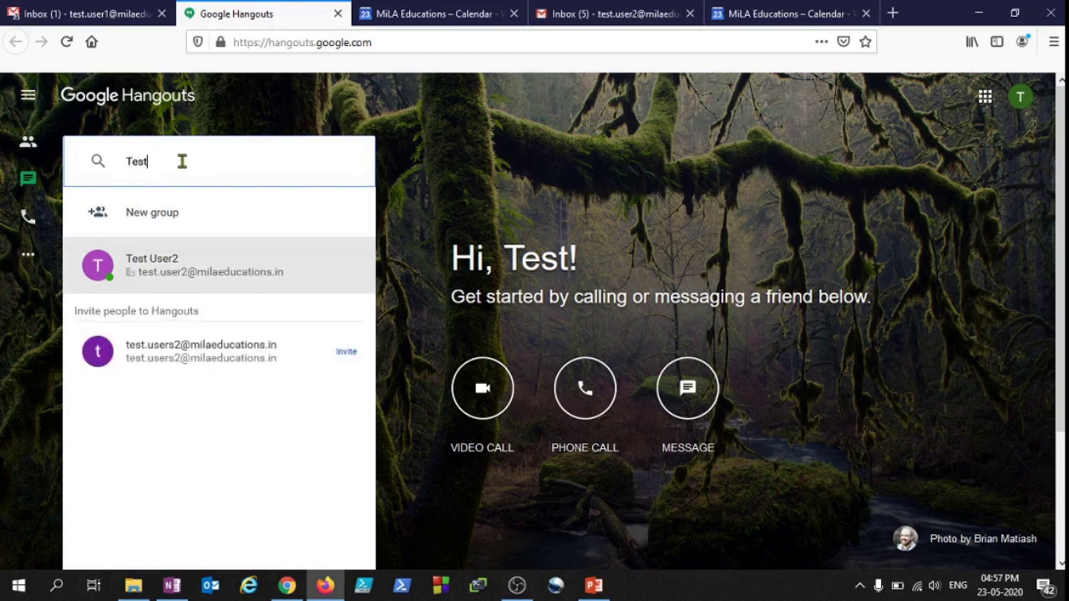
{"action": "left_click", "coordinate": [210, 276]}
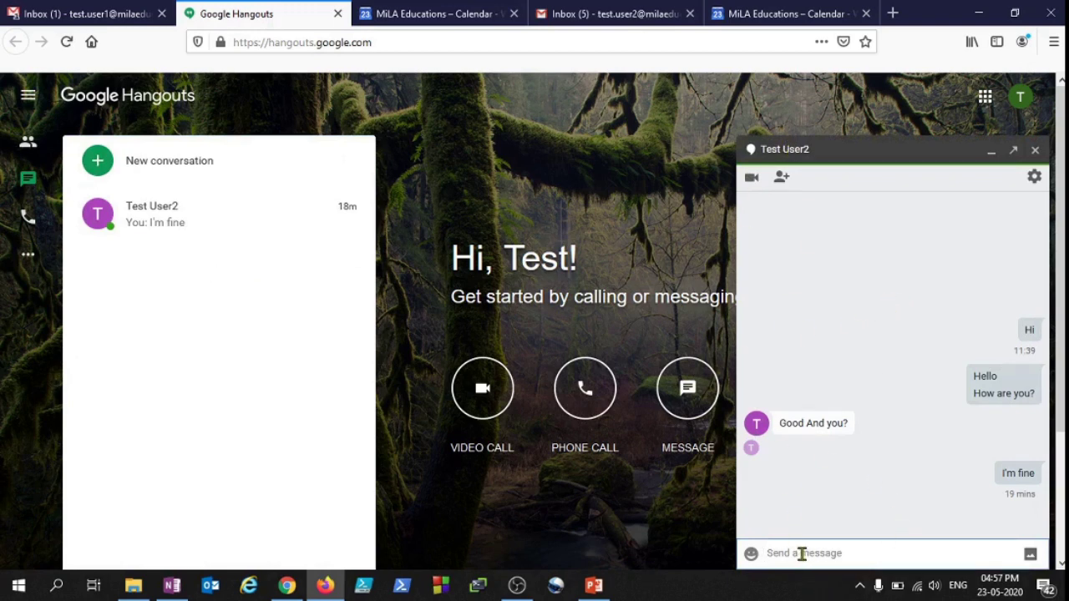
Step: Send the second test account the messages "HI", "Hor are you?", "Hi" and "How are u?"
{"action": "type", "text": "HI"}
{"action": "key", "text": "Return"}
{"action": "type", "text": "Ho"}
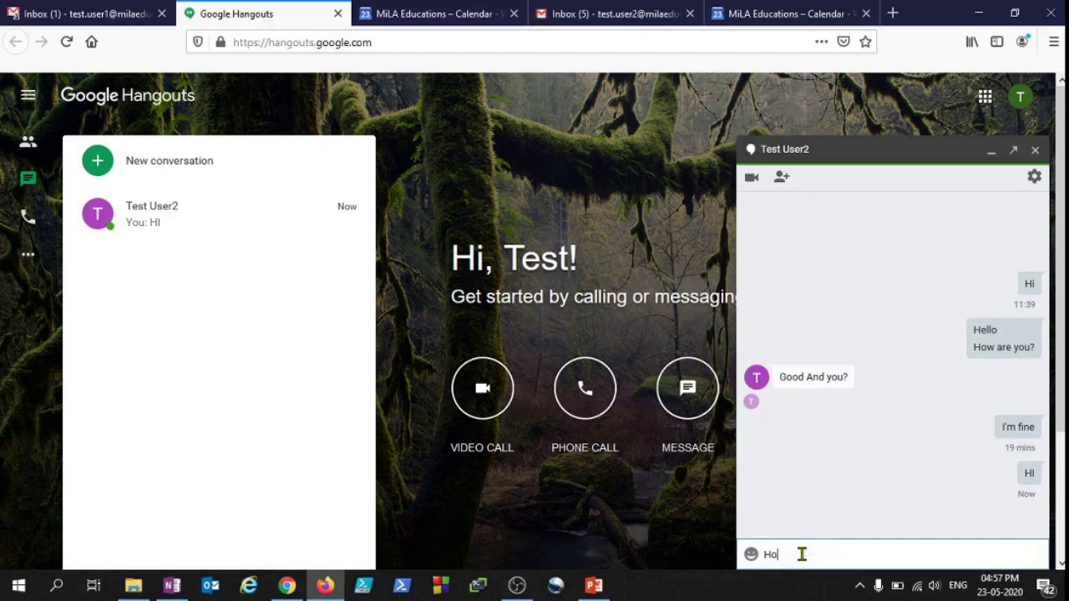
{"action": "type", "text": "r are you?"}
{"action": "key", "text": "Return"}
{"action": "type", "text": "Hi"}
{"action": "key", "text": "Return"}
{"action": "type", "text": "How"}
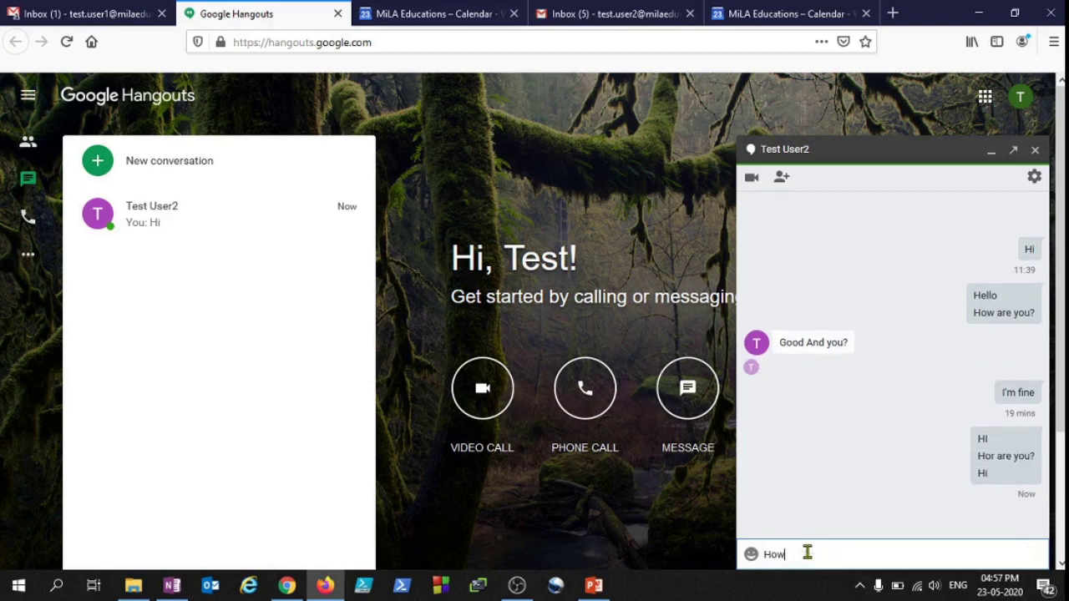
{"action": "type", "text": " are"}
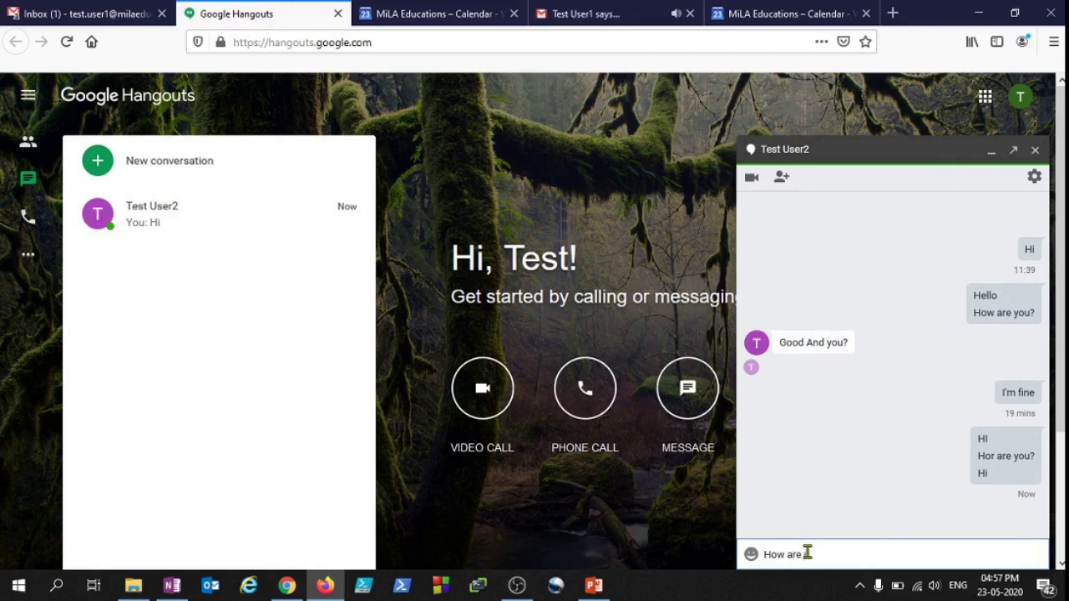
{"action": "type", "text": " u?"}
{"action": "key", "text": "Return"}
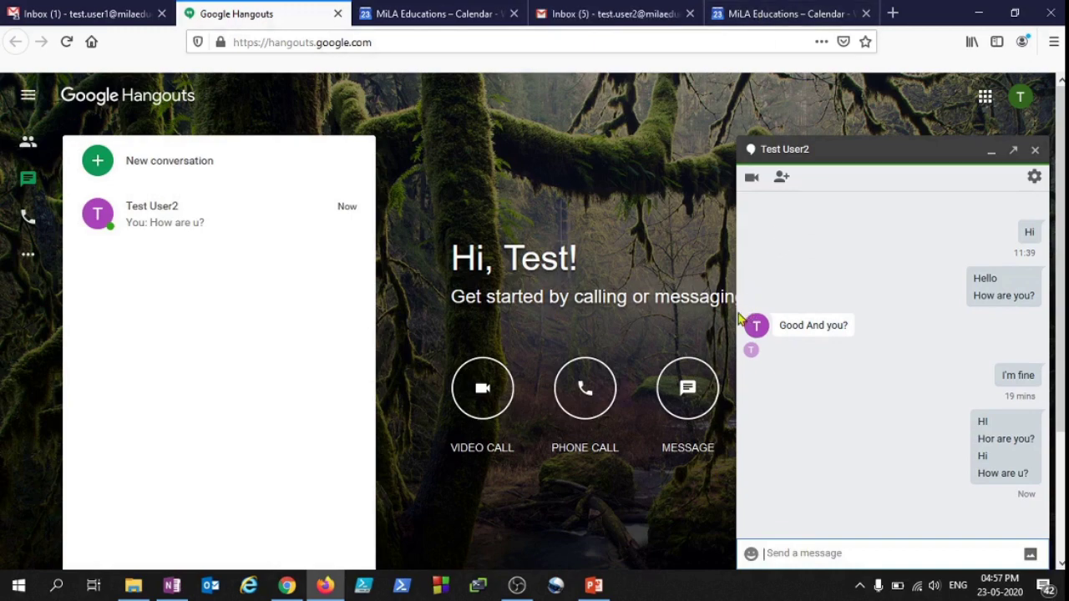
Step: Switch to the second test account's Gmail inbox and open Google Hangouts for that account
{"action": "left_click", "coordinate": [598, 11]}
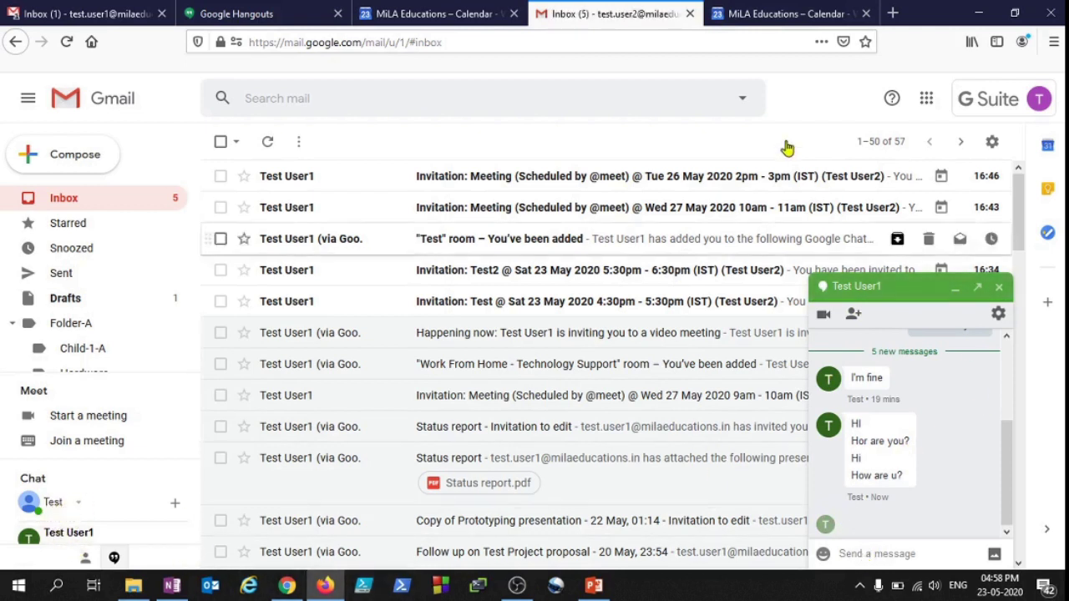
{"action": "left_click", "coordinate": [926, 98]}
{"action": "scroll", "coordinate": [964, 359], "scroll_direction": "down", "scroll_amount": 3}
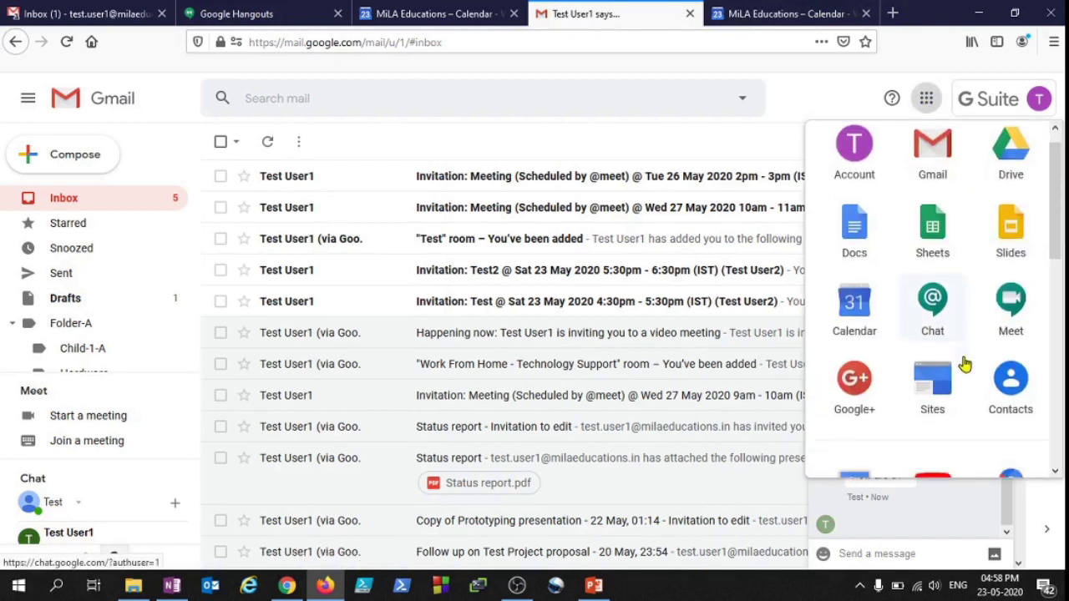
{"action": "left_click", "coordinate": [932, 404]}
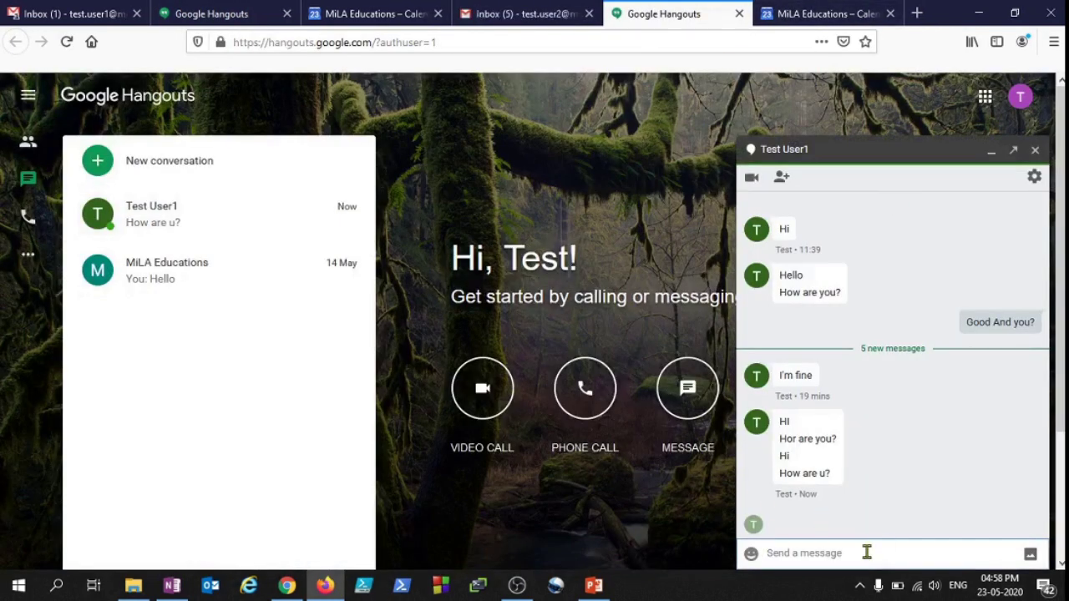
Step: Reply to the first test account with the messages "Hello" and "I am fine"
{"action": "type", "text": "He"}
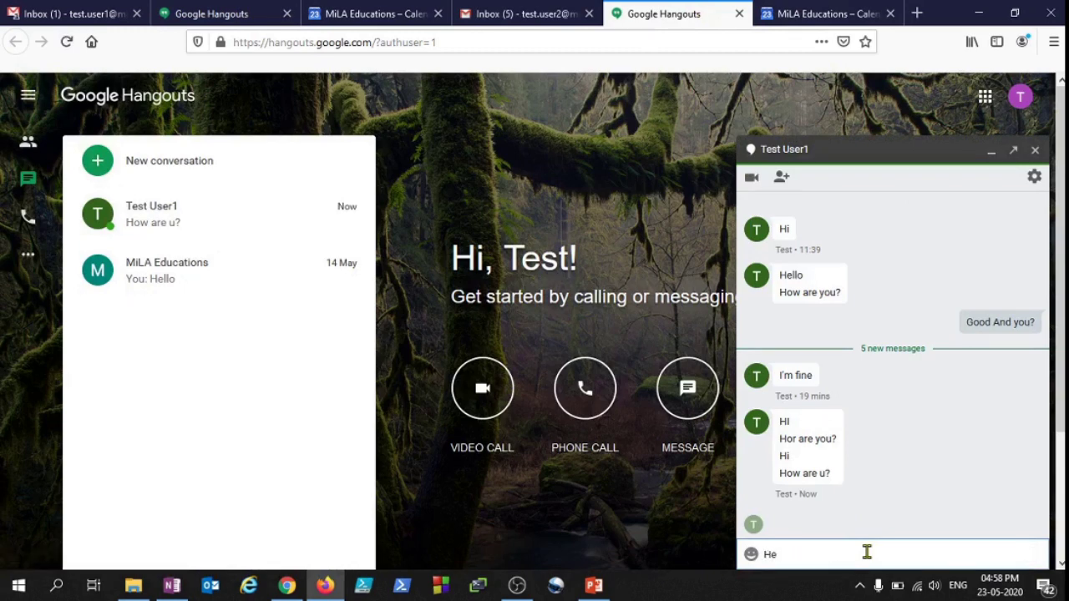
{"action": "type", "text": "llo"}
{"action": "key", "text": "Return"}
{"action": "type", "text": "I am fine"}
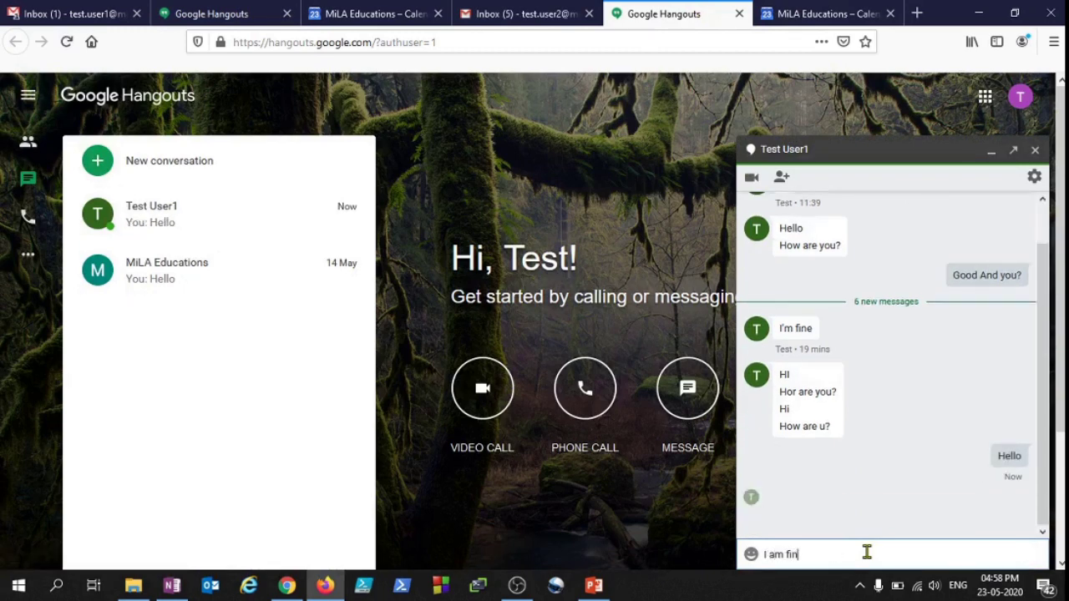
{"action": "key", "text": "Return"}
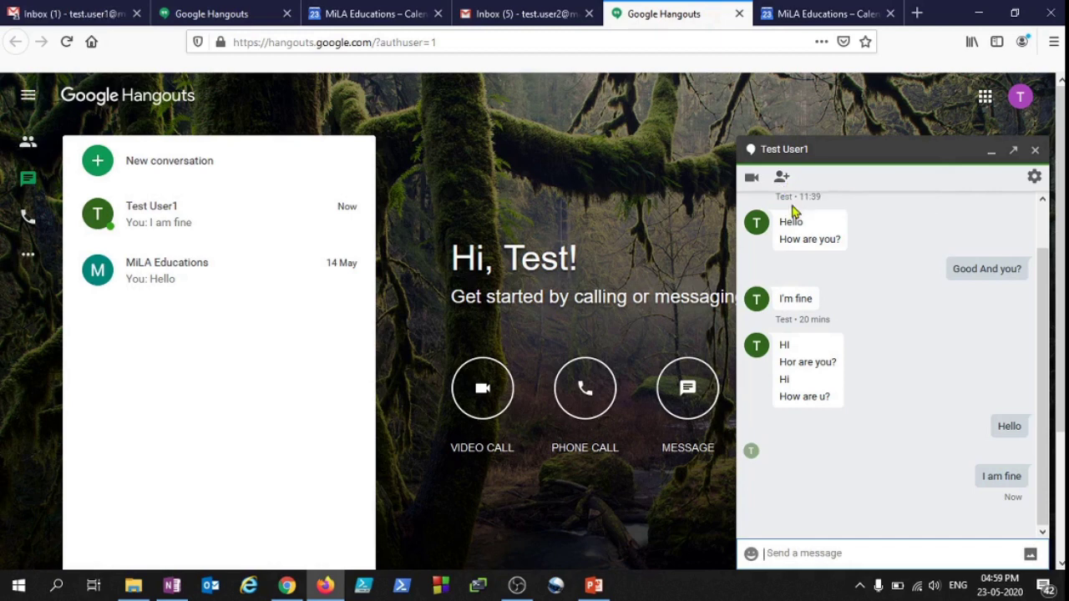
Step: Create a new group from the conversation with the first test account by adding MiLA Educations
{"action": "left_click", "coordinate": [782, 177]}
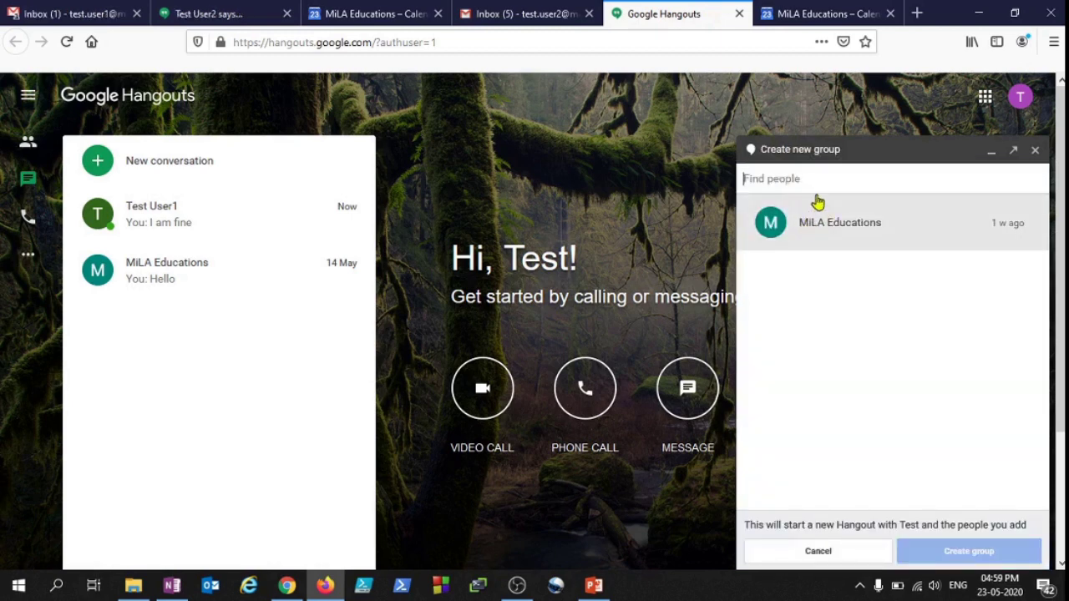
{"action": "left_click", "coordinate": [891, 236]}
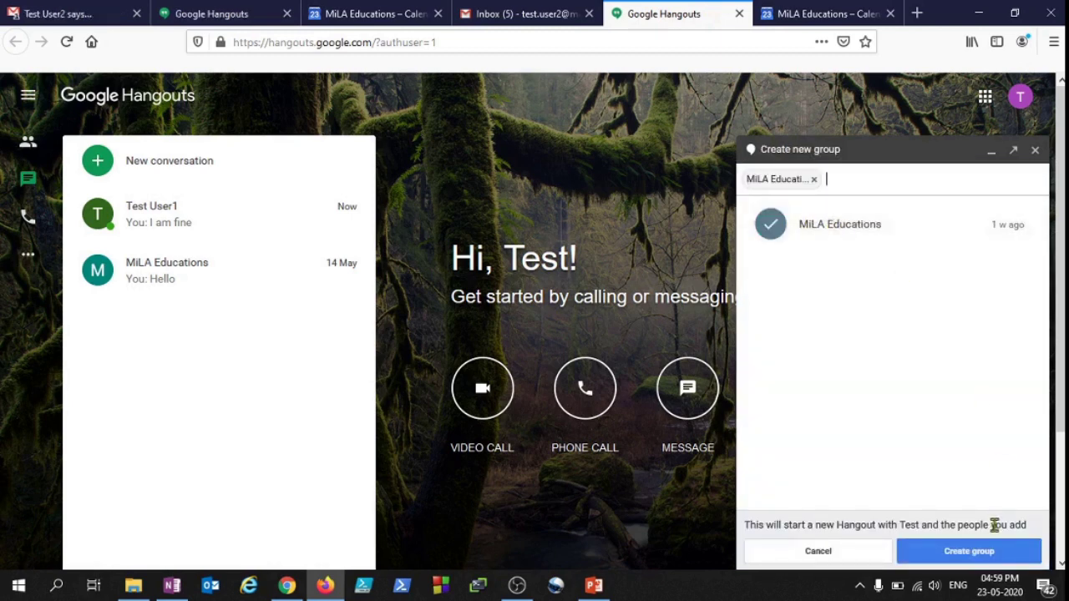
{"action": "left_click", "coordinate": [994, 554]}
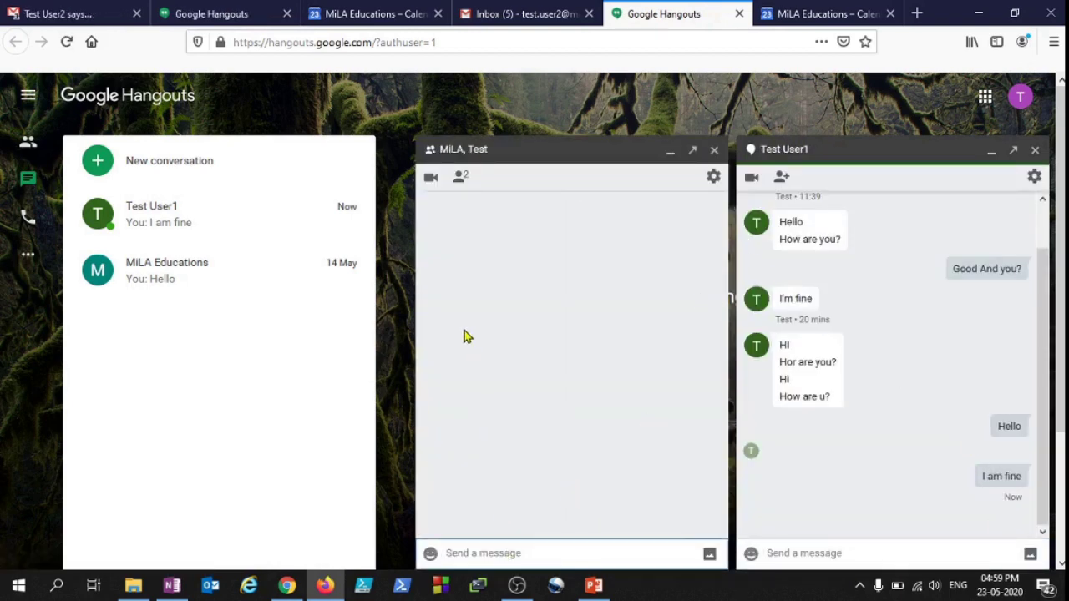
Step: Send the messages "Hi" and "Welcome to the Group" in the new group conversation
{"action": "left_click", "coordinate": [459, 547]}
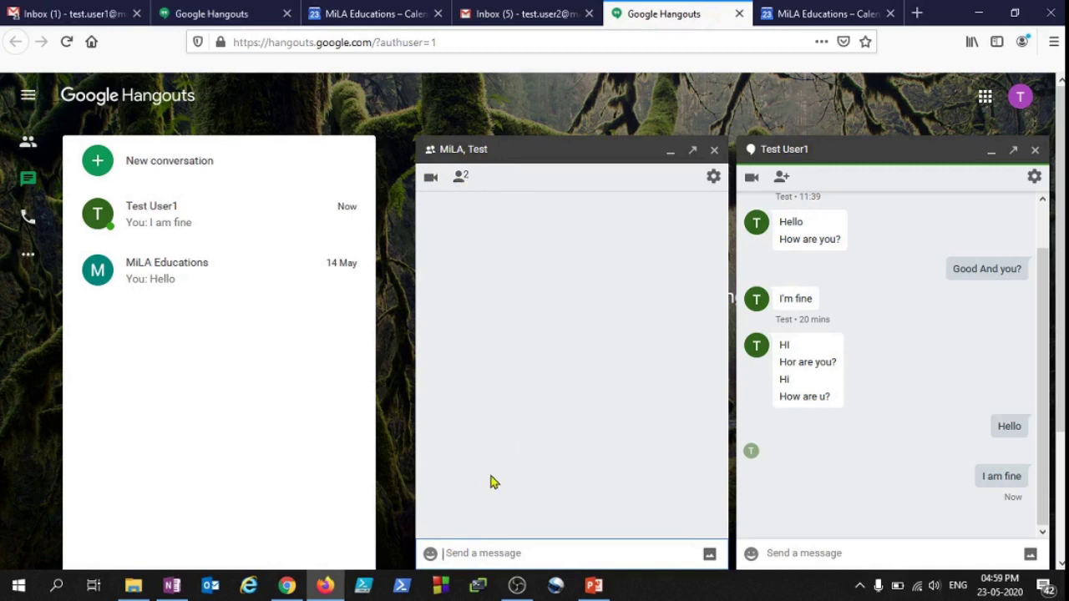
{"action": "type", "text": "Hi"}
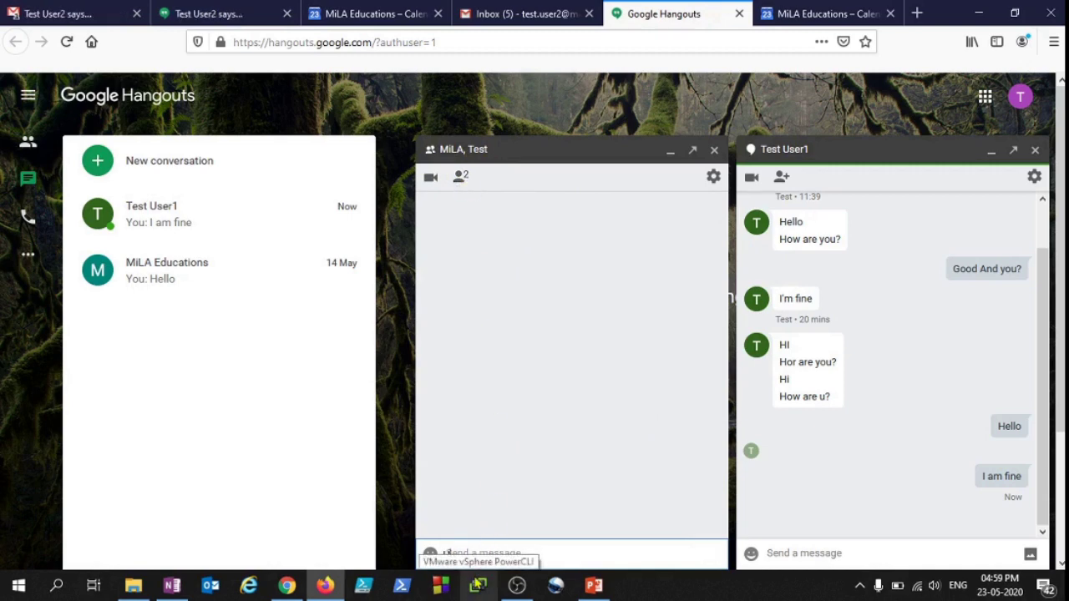
{"action": "key", "text": "Return"}
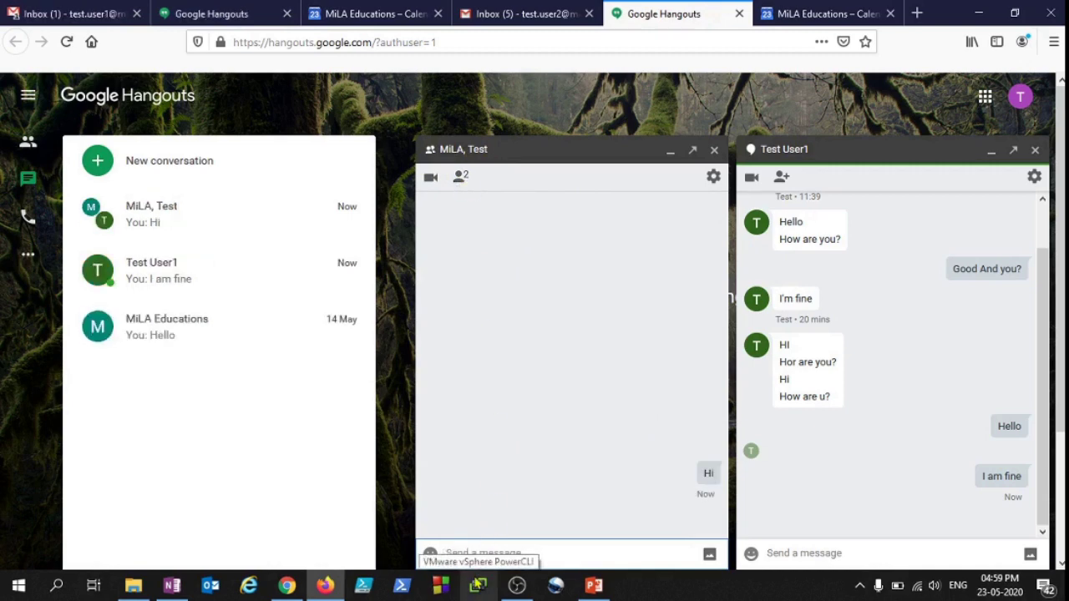
{"action": "type", "text": "Welcome t"}
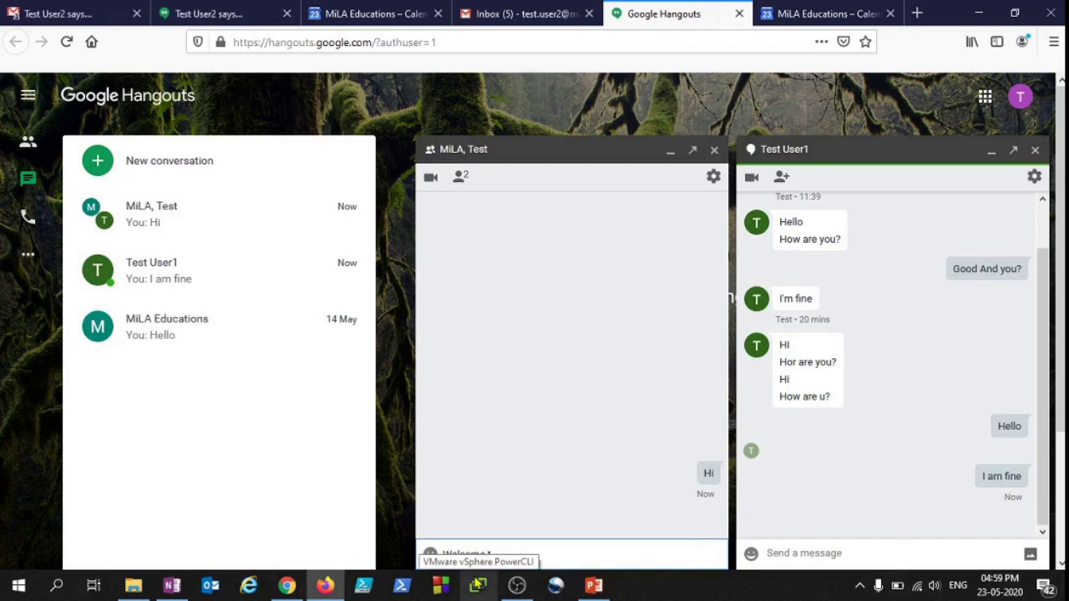
{"action": "type", "text": "o the Group"}
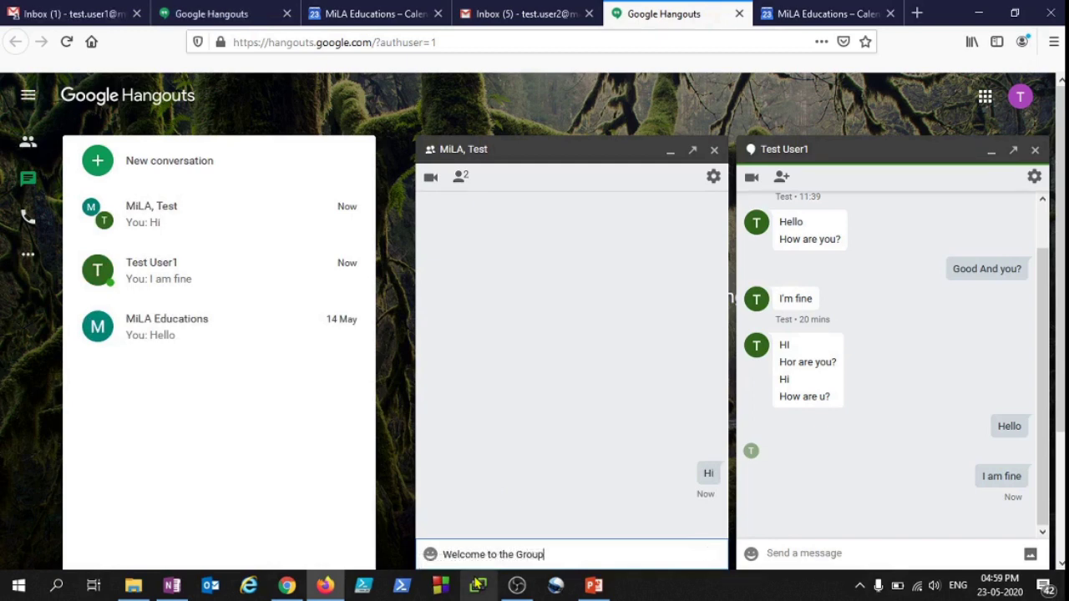
{"action": "key", "text": "Return"}
Step: Switch to the first test account's Hangouts and start a new group named "TestGroup1st"
{"action": "left_click", "coordinate": [212, 13]}
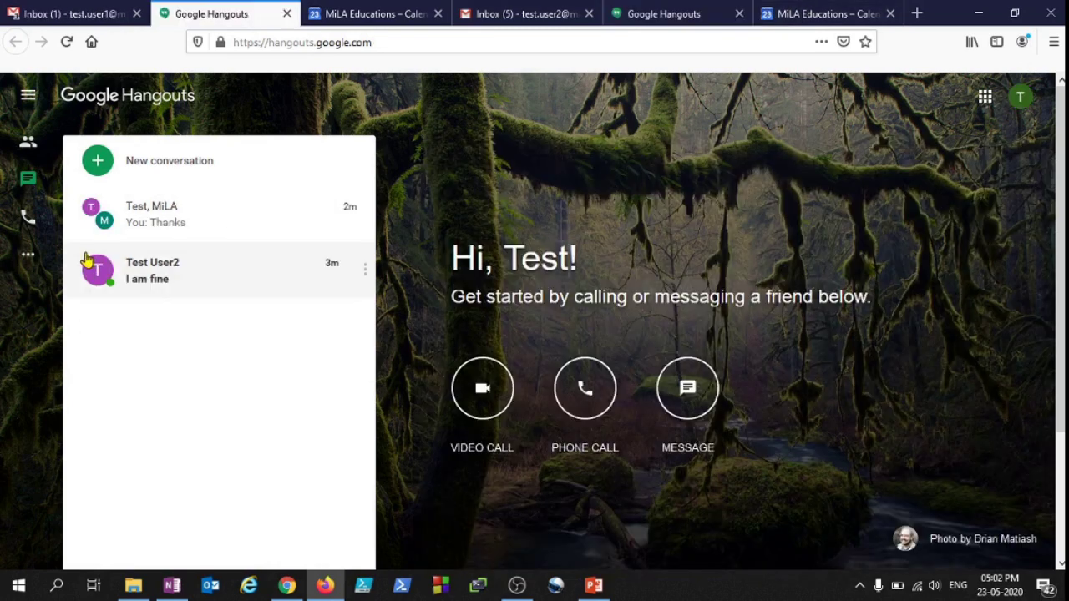
{"action": "left_click", "coordinate": [99, 162]}
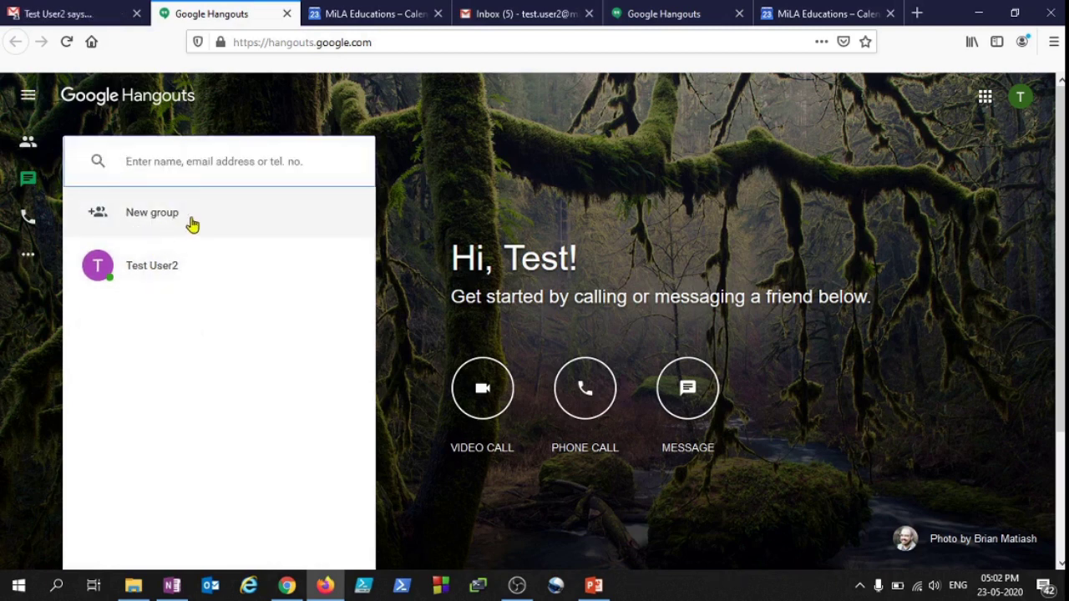
{"action": "left_click", "coordinate": [166, 212]}
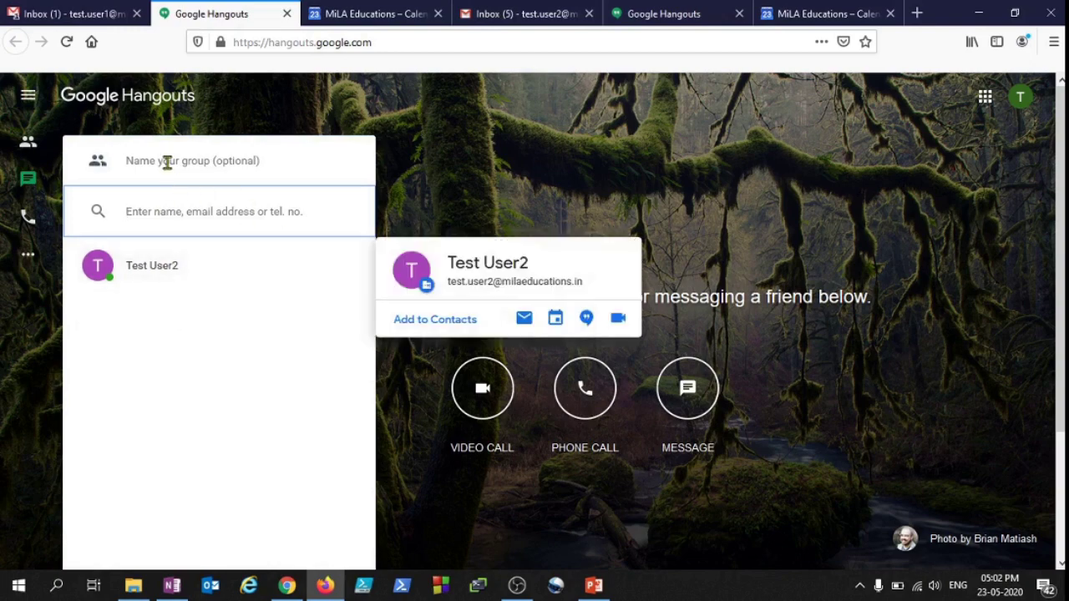
{"action": "left_click", "coordinate": [167, 163]}
{"action": "type", "text": "TestGroup1st"}
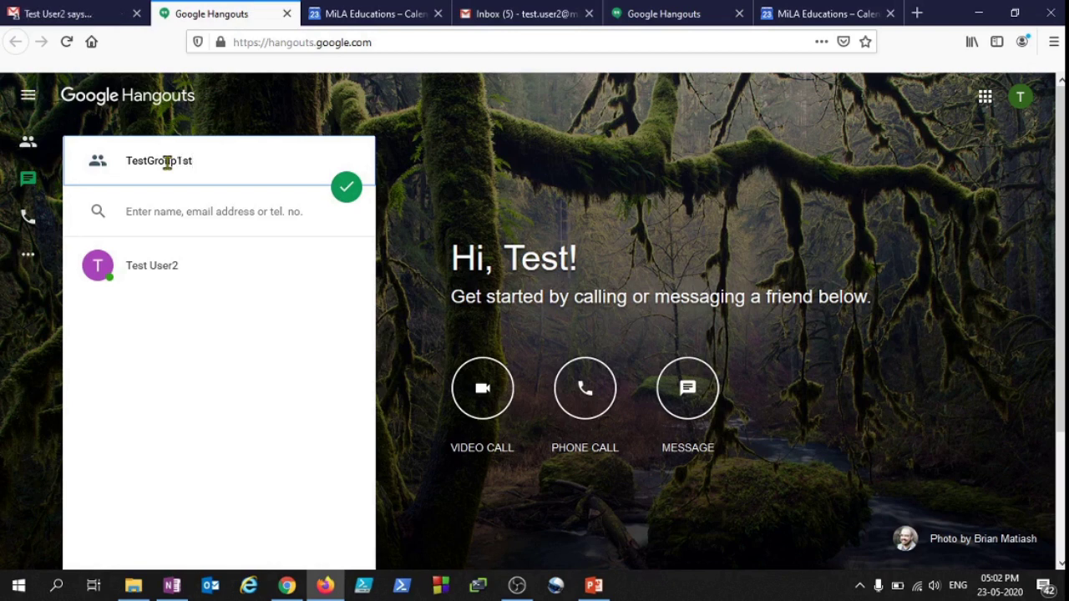
Step: Add the second test account and MiLA Educations as participants of the new group TestGroup1st
{"action": "left_click", "coordinate": [155, 218]}
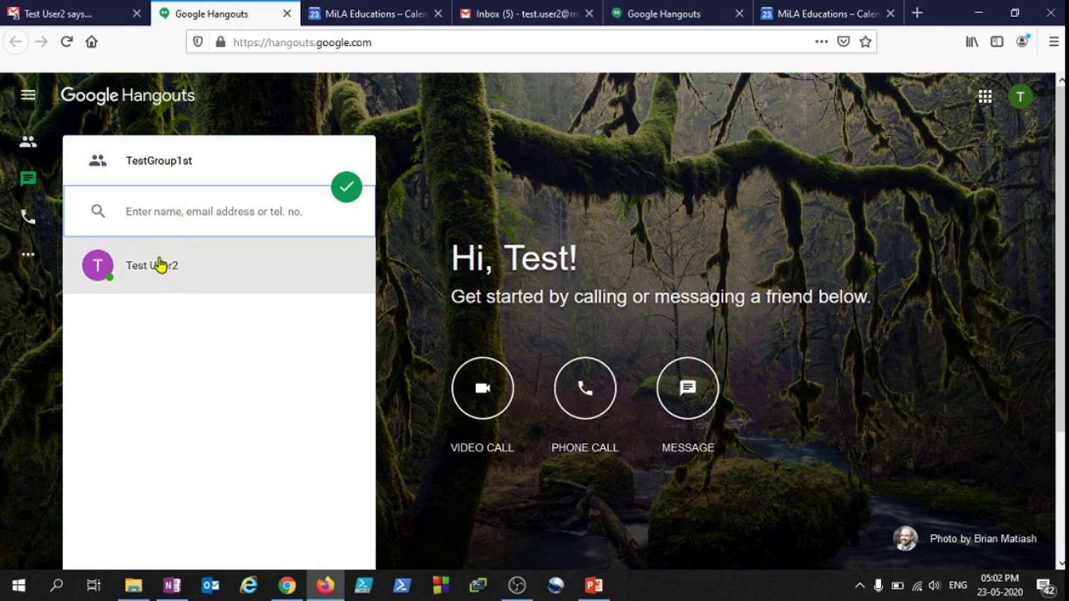
{"action": "type", "text": "Test"}
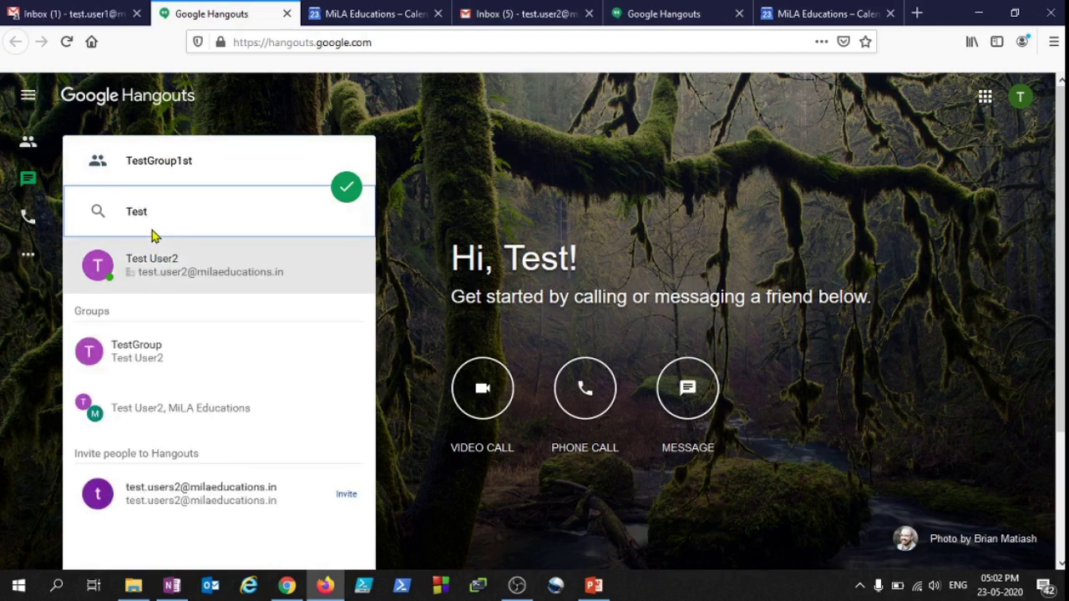
{"action": "left_click", "coordinate": [178, 262]}
{"action": "type", "text": "T"}
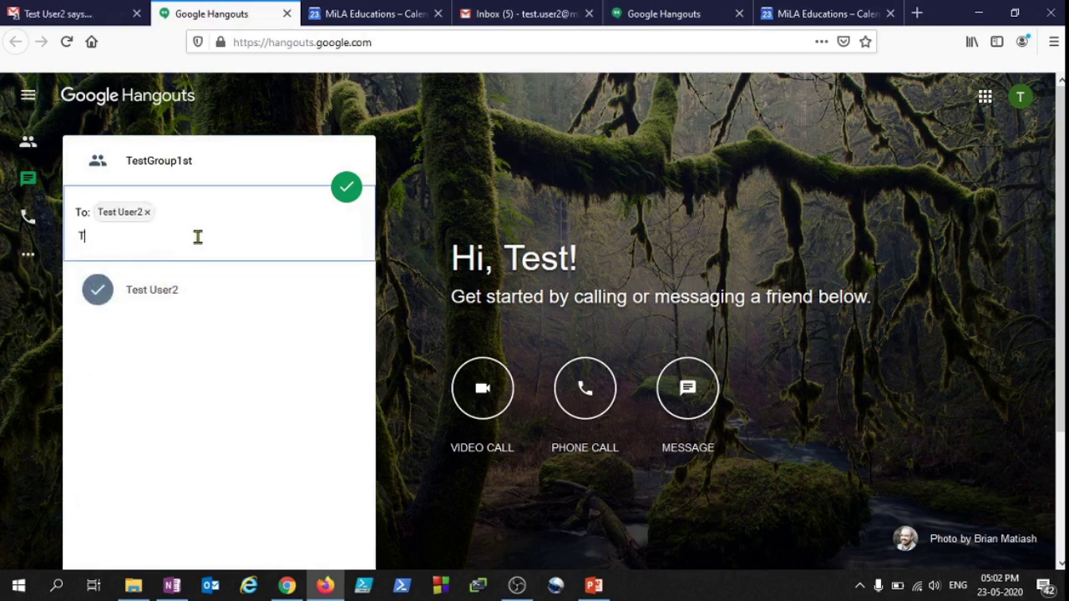
{"action": "type", "text": "est"}
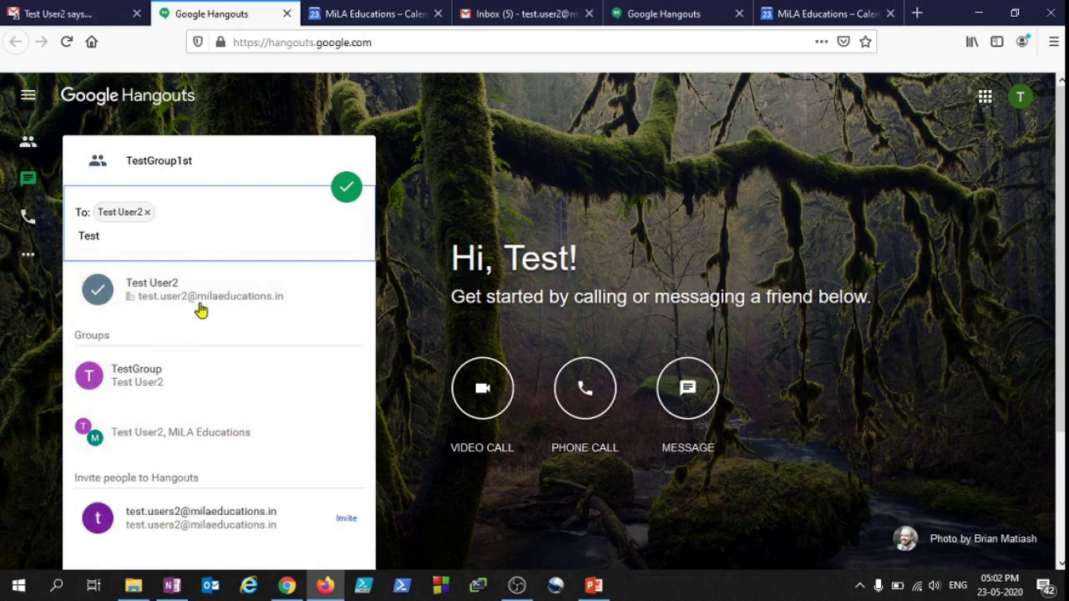
{"action": "left_click_drag", "start_coordinate": [125, 231], "coordinate": [7, 209]}
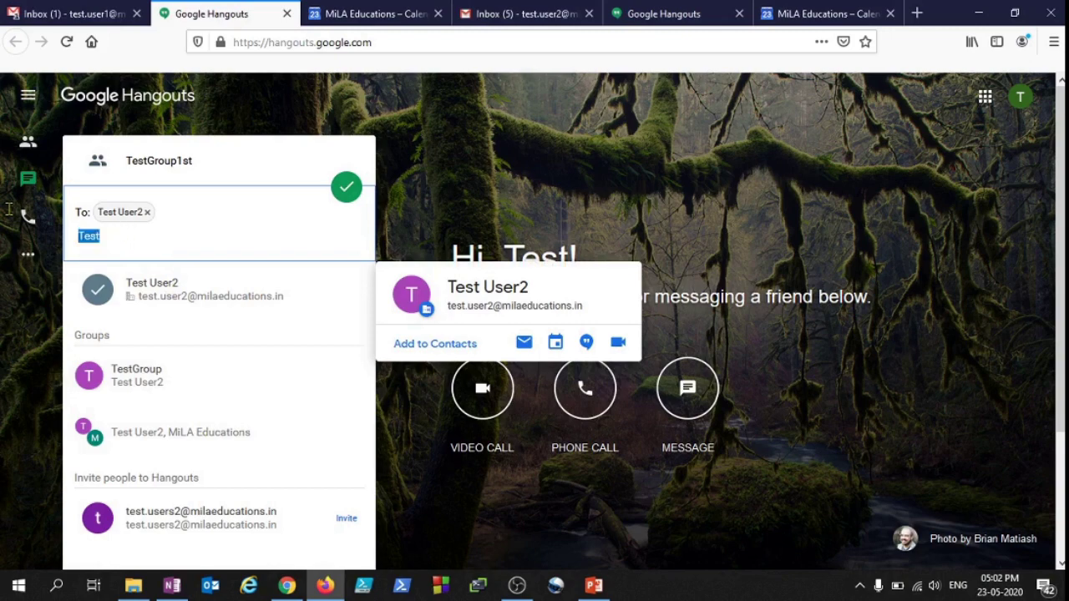
{"action": "key", "text": "BackSpace"}
{"action": "type", "text": "admin"}
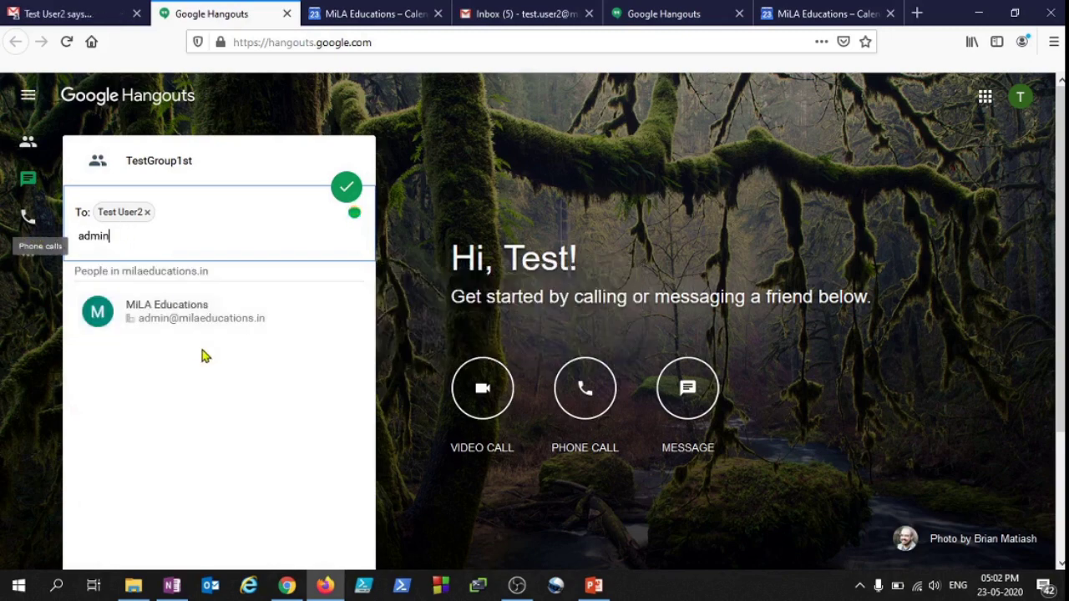
{"action": "left_click", "coordinate": [198, 322]}
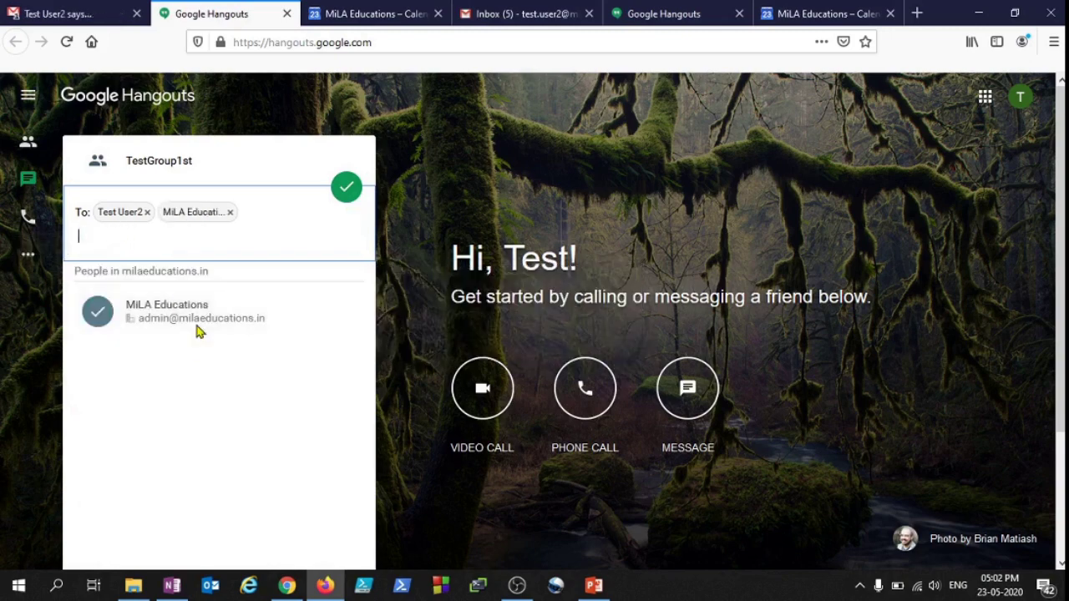
Step: Create the TestGroup1st group and send the message "Hi" in its conversation
{"action": "left_click", "coordinate": [344, 188]}
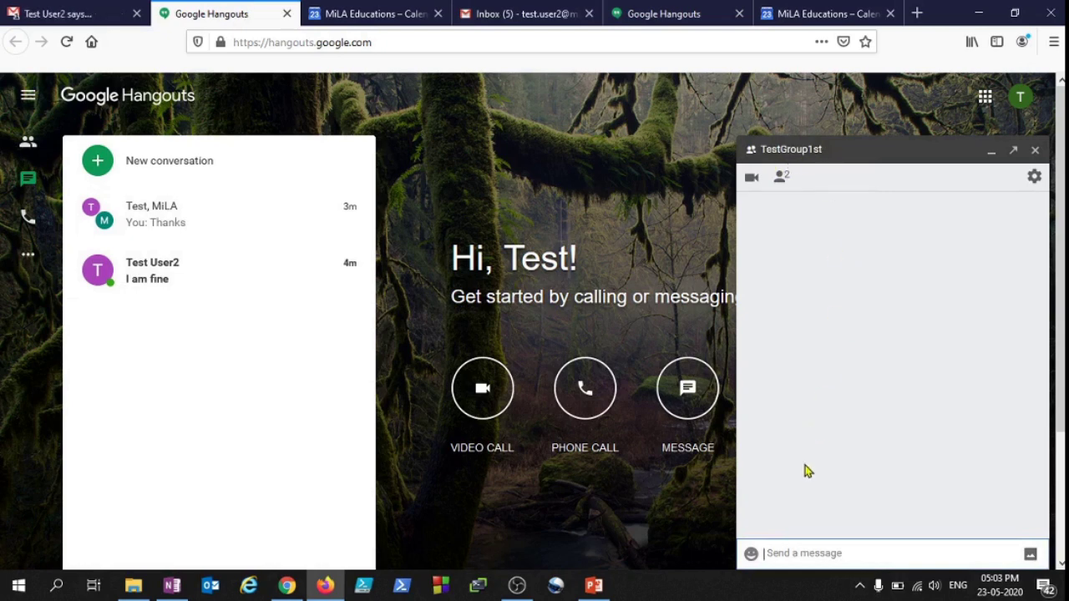
{"action": "type", "text": "Hi"}
{"action": "key", "text": "Return"}
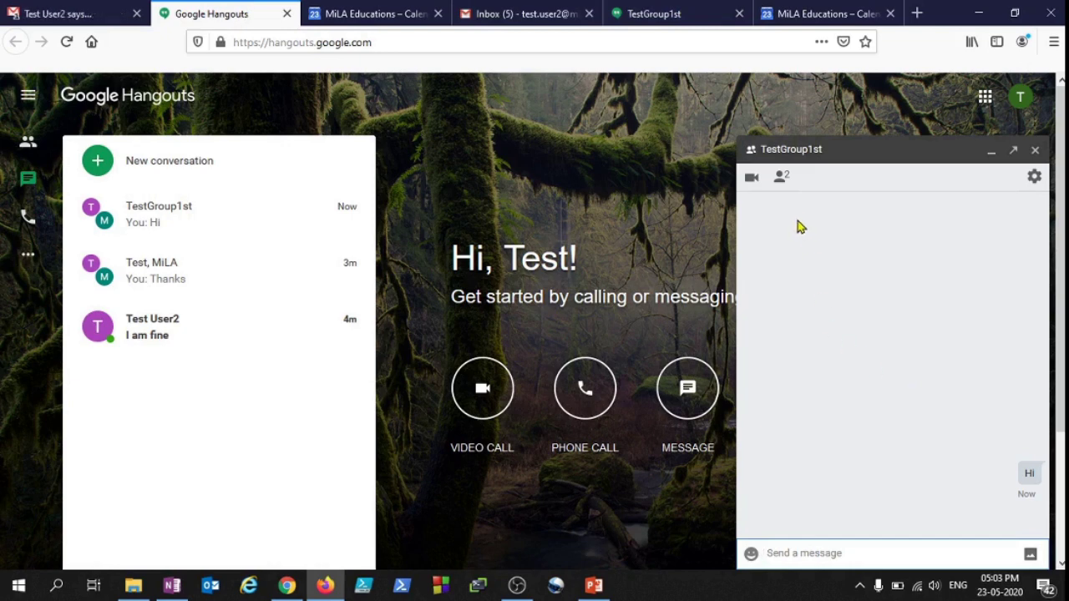
Step: Look through the Hangouts contacts and the phone calls list
{"action": "left_click", "coordinate": [755, 182]}
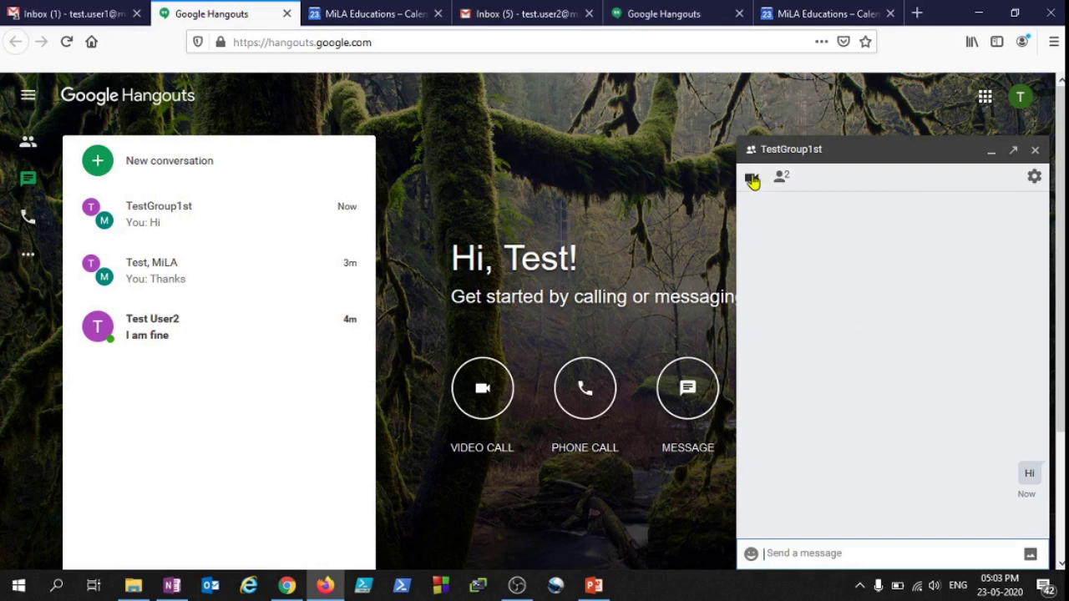
{"action": "left_click", "coordinate": [28, 141]}
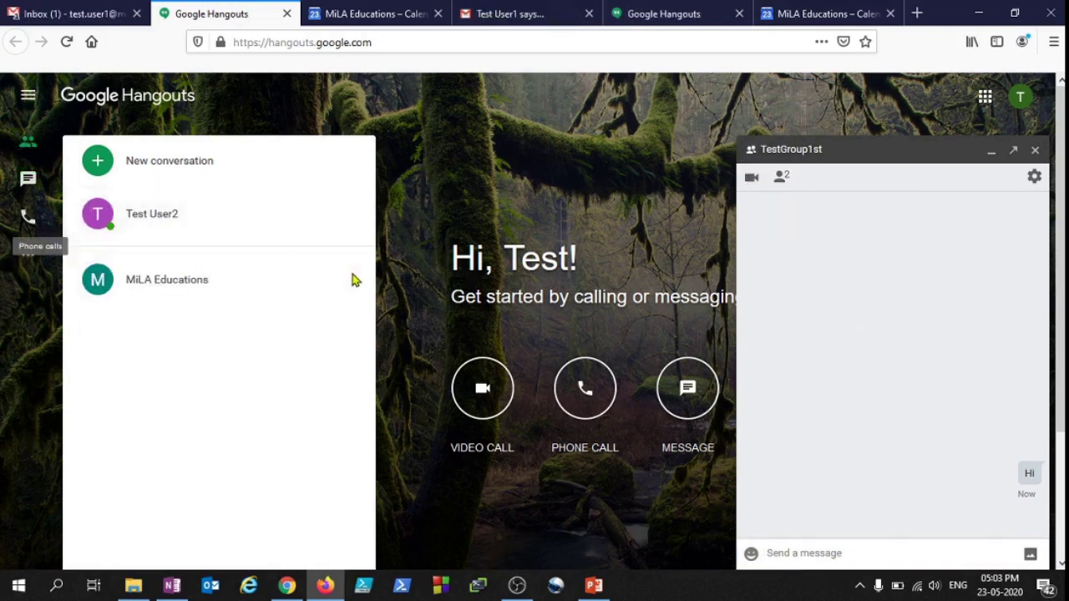
{"action": "left_click", "coordinate": [590, 399]}
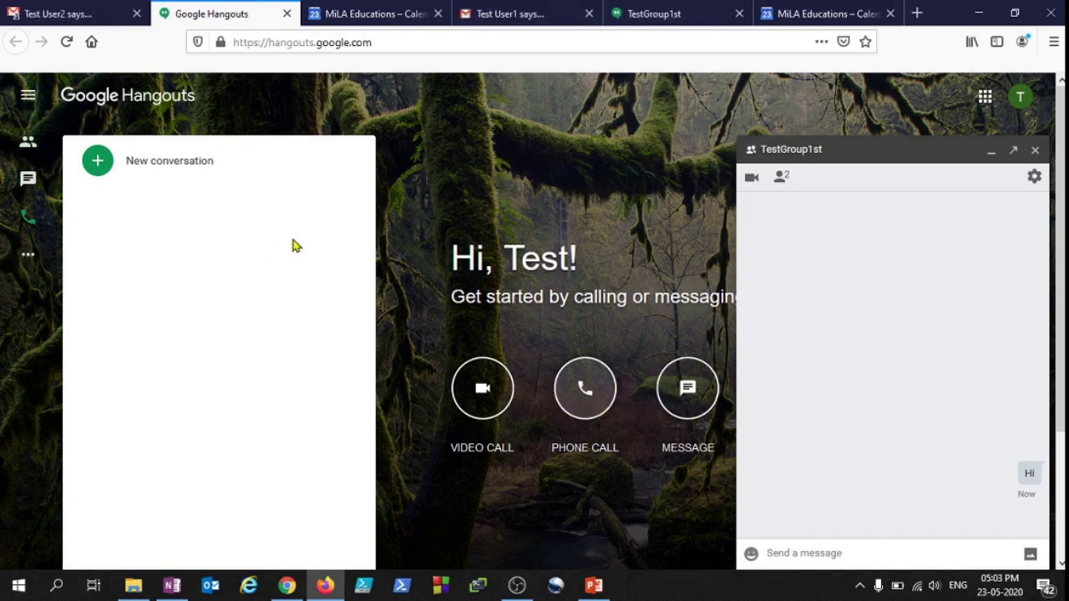
Step: Start a new message by searching for "Test" and open the direct conversation with the second test account
{"action": "left_click", "coordinate": [690, 385]}
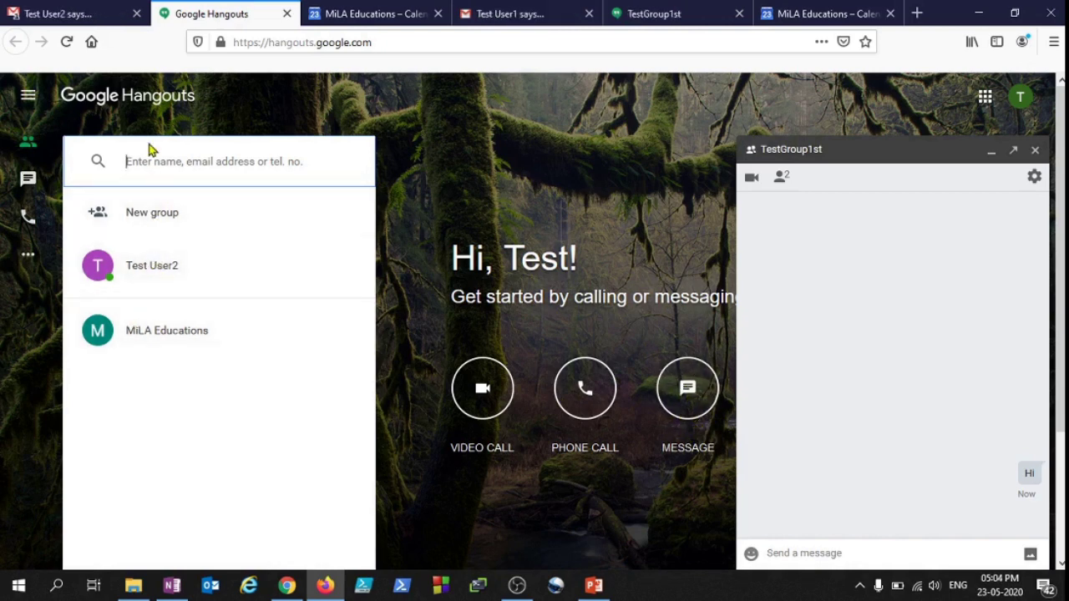
{"action": "type", "text": "Test"}
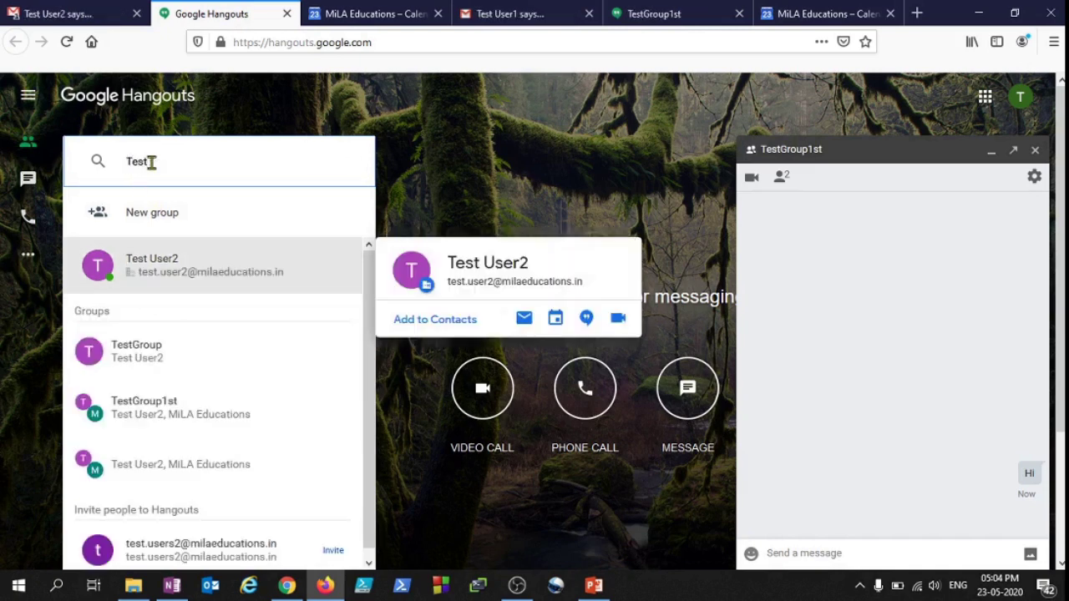
{"action": "left_click", "coordinate": [167, 265]}
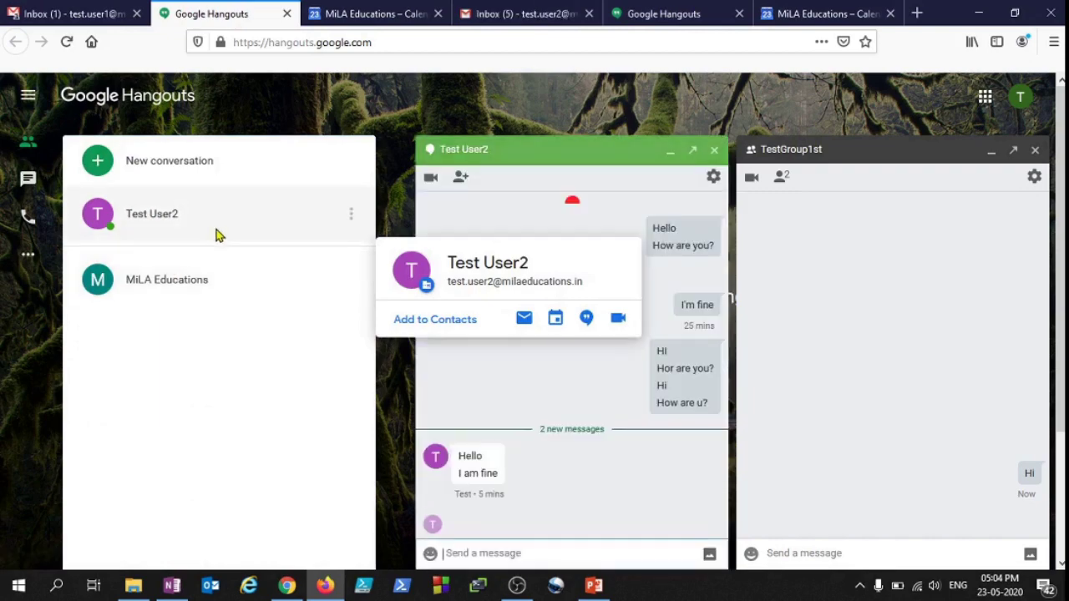
{"action": "left_click", "coordinate": [504, 554]}
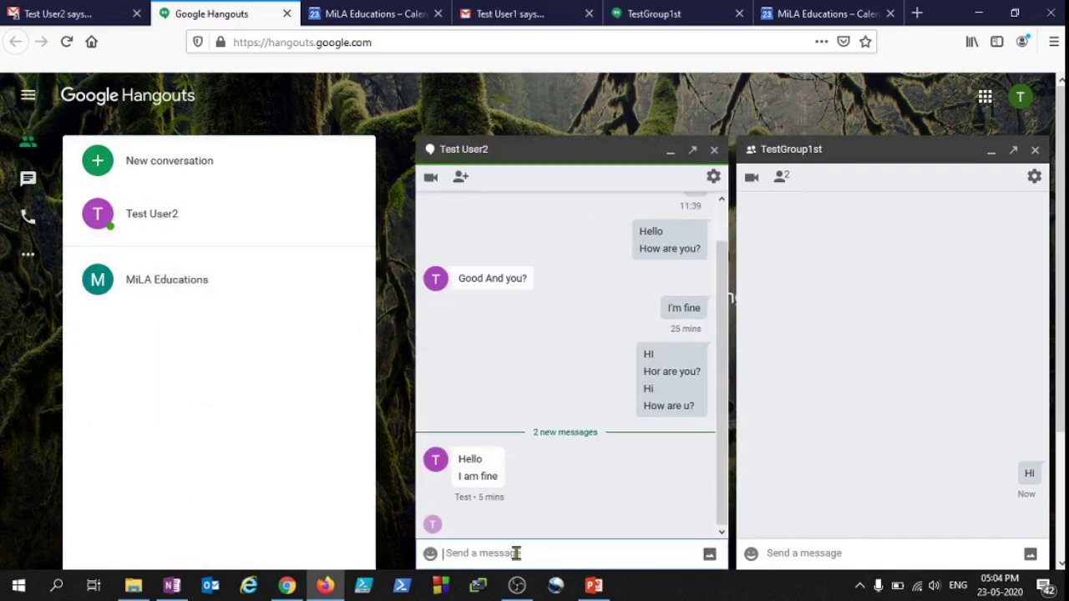